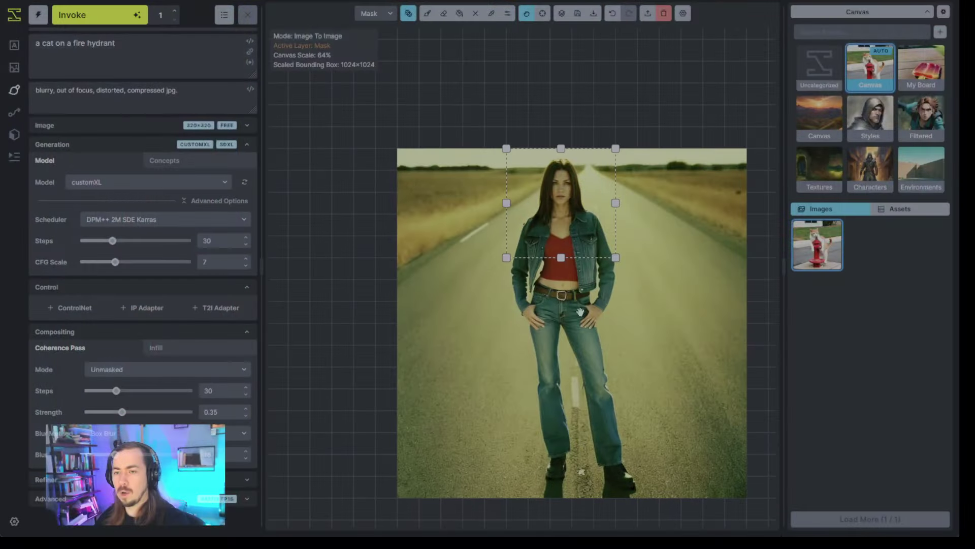
Paint an inpainting mask over the woman's face and clear the mask.
scroll(586, 281, "up", 1)
left_click_drag(609, 316, 570, 285)
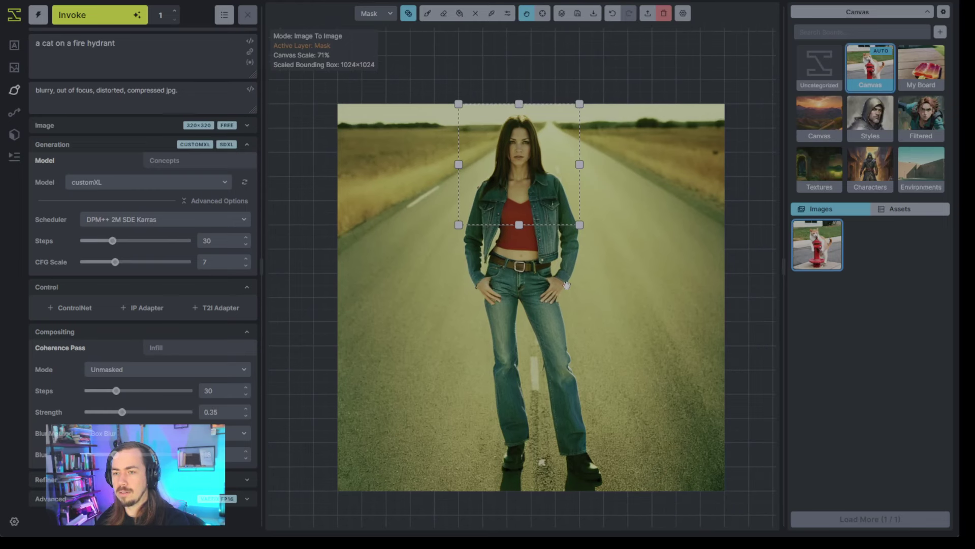
scroll(567, 284, "up", 1)
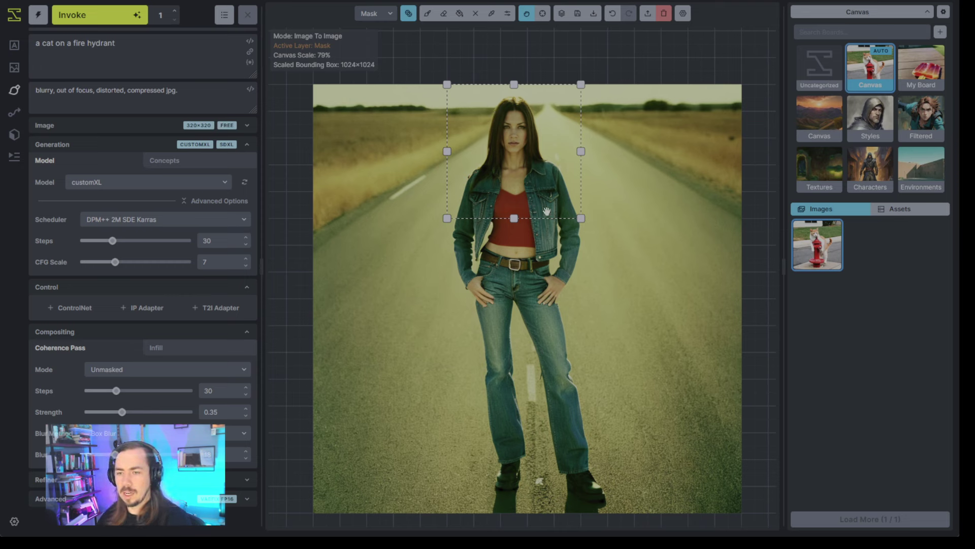
left_click(427, 13)
mouse_move(513, 139)
left_mouse_down()
mouse_move(523, 114)
mouse_move(516, 144)
left_mouse_up()
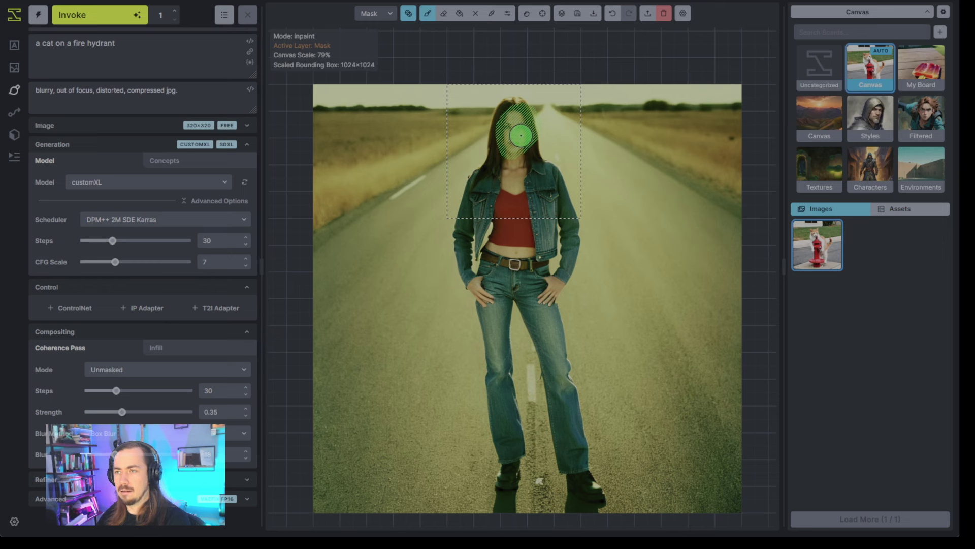
key("shift+c")
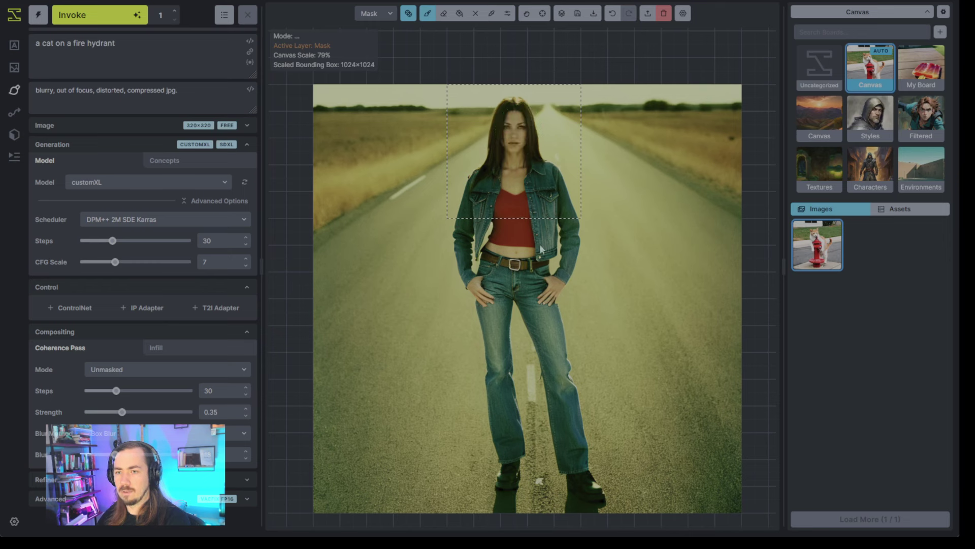
Clear the canvas and resize the empty generation bounding box to 1088×704.
left_click(664, 14)
key("v")
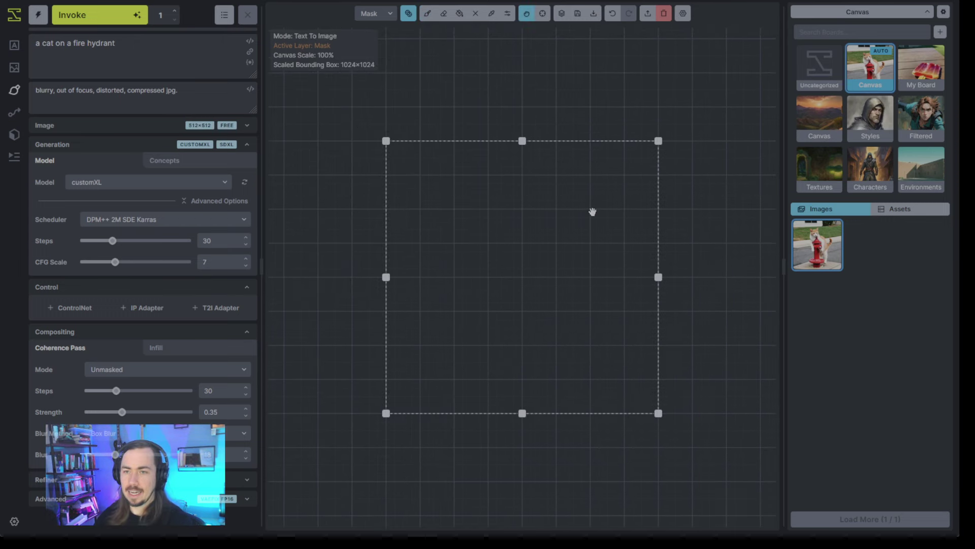
scroll(618, 309, "down", 2)
left_click_drag(697, 338, 593, 233)
left_click_drag(542, 281, 804, 365)
scroll(631, 405, "down", 1)
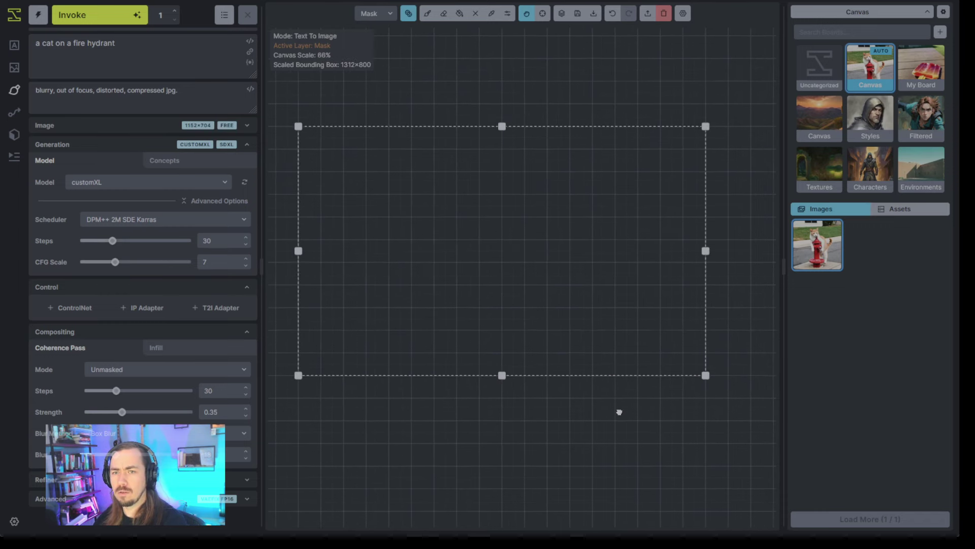
mouse_move(575, 373)
left_mouse_down()
mouse_move(669, 371)
mouse_move(631, 383)
mouse_move(579, 379)
left_mouse_up()
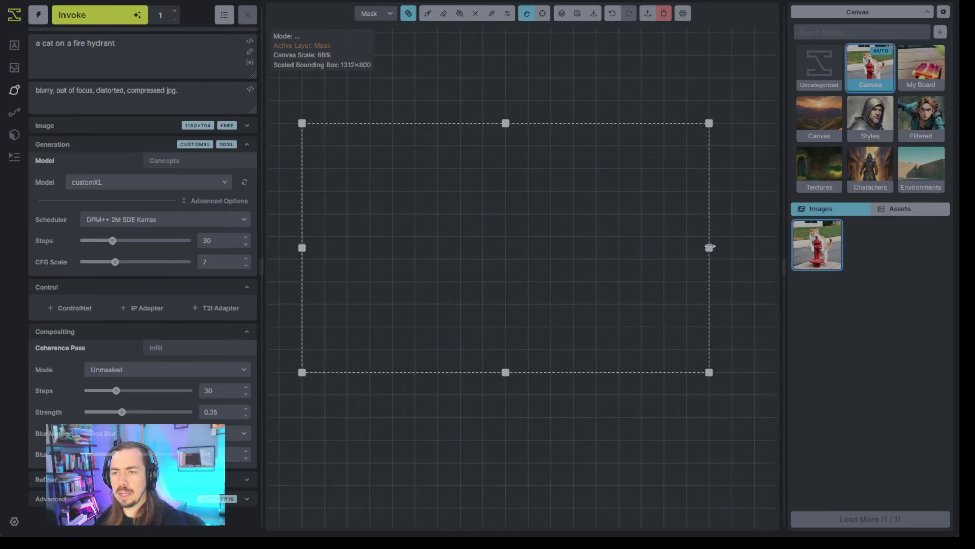
left_click_drag(710, 247, 695, 248)
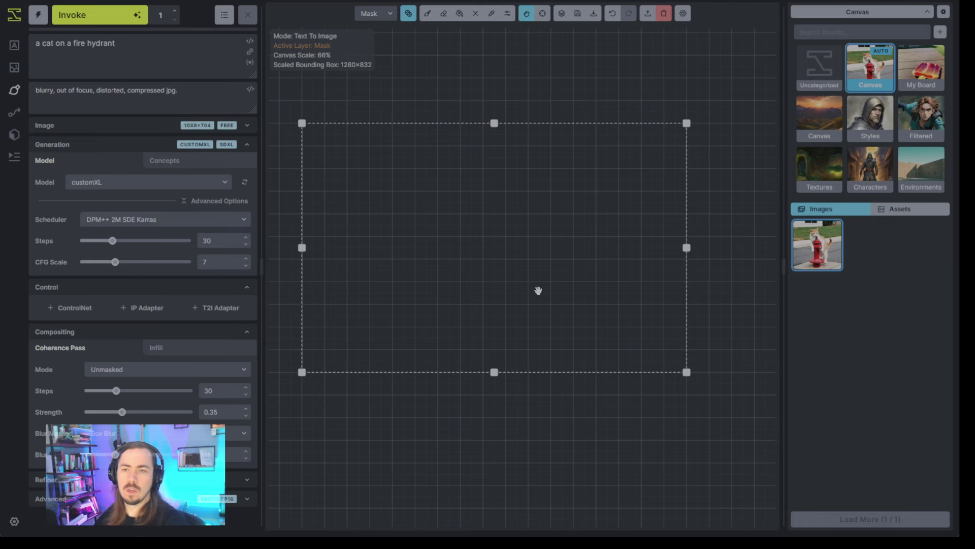
left_click_drag(538, 290, 543, 219)
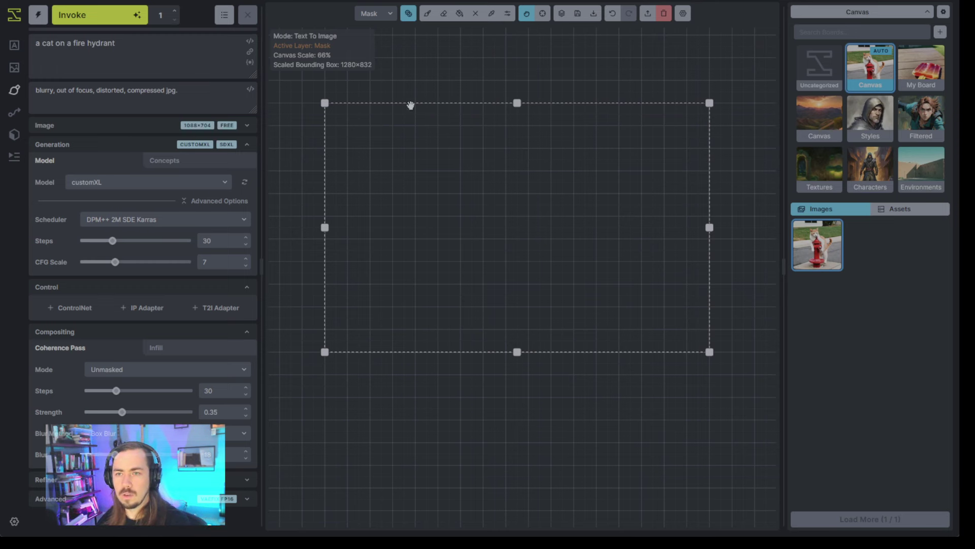
Fill the bounding box with a fully opaque muted green, RGB 87, 149, 83, alpha 1.
left_click(512, 14)
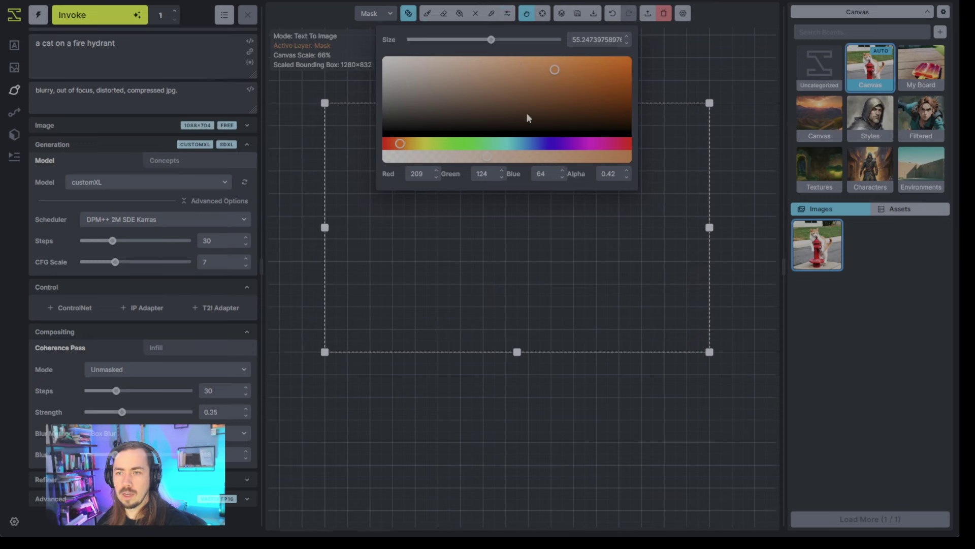
left_click(479, 150)
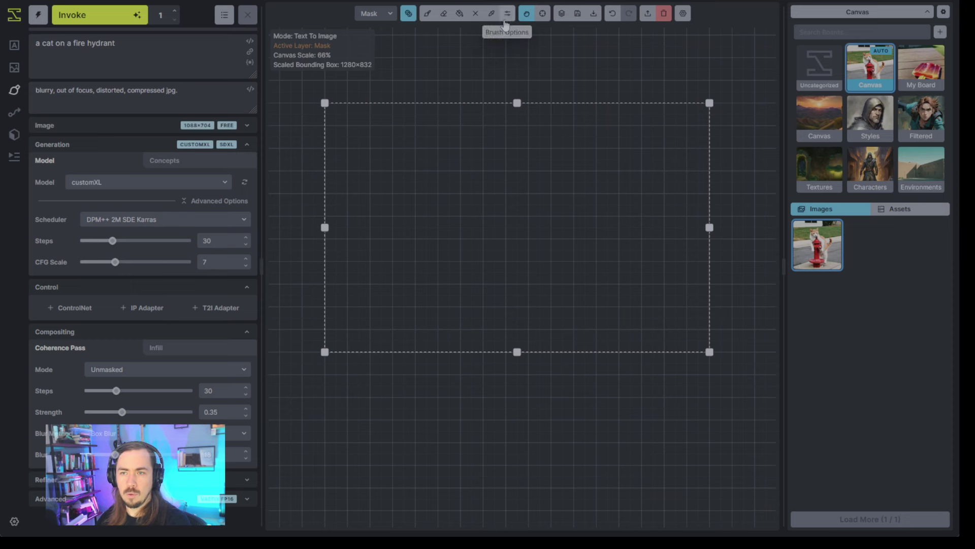
left_click(507, 14)
left_click(463, 143)
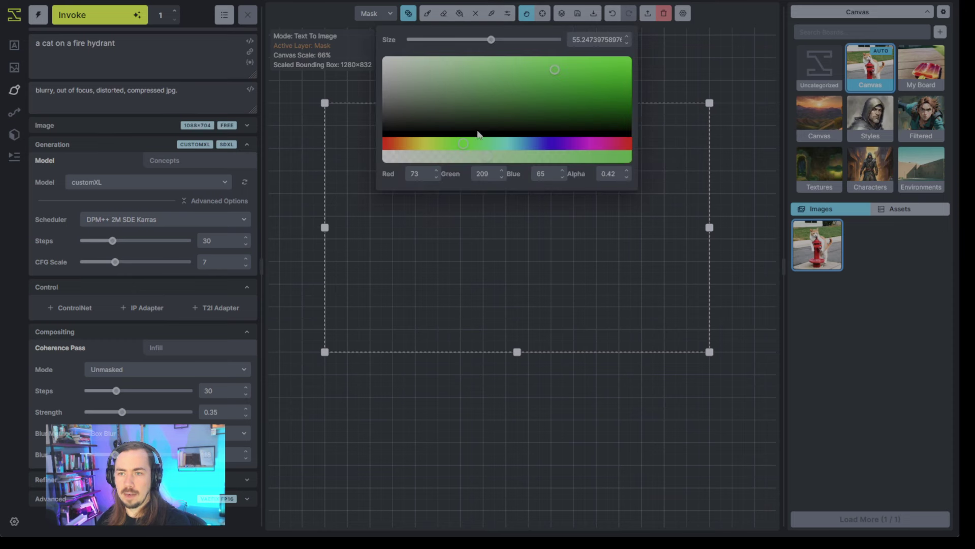
left_click(492, 87)
left_click(459, 14)
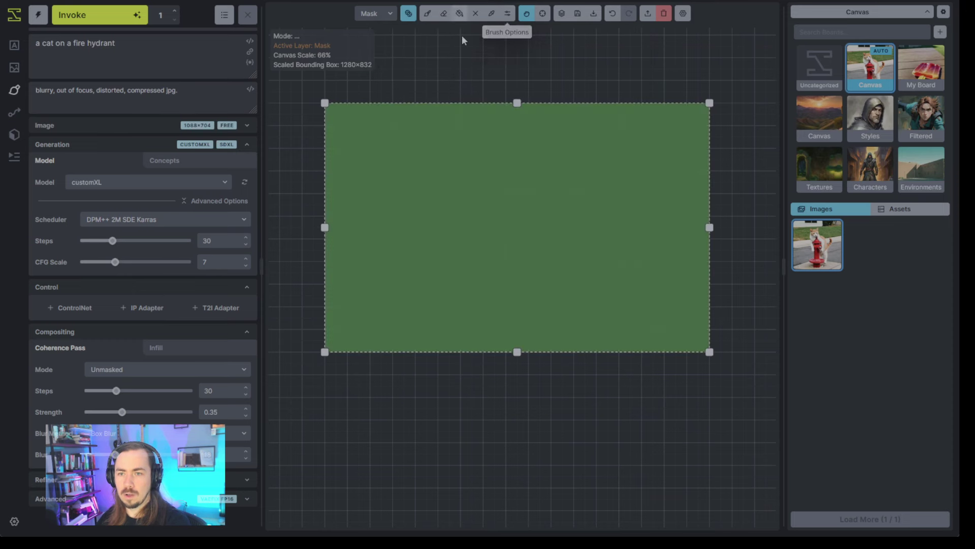
left_click(508, 13)
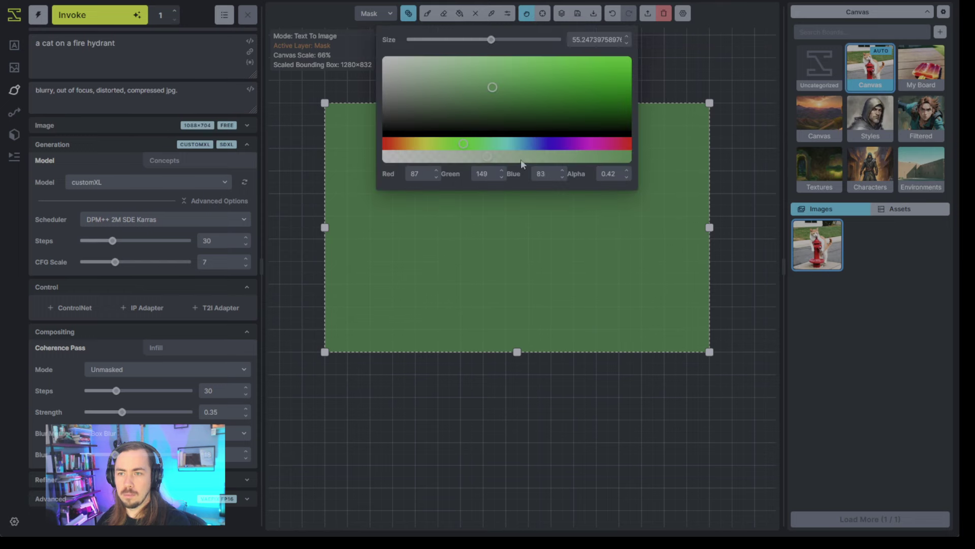
left_click_drag(523, 158, 641, 136)
left_click(460, 14)
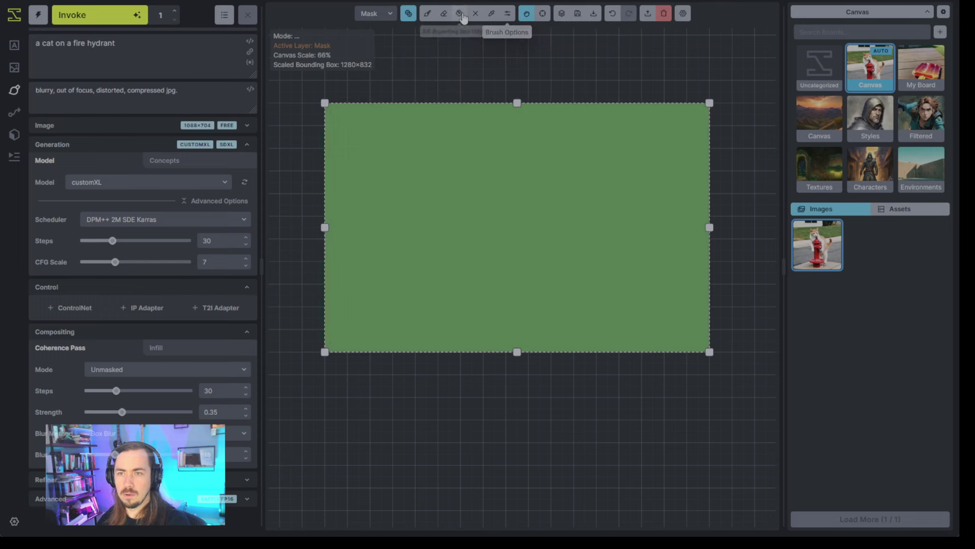
Paint darker green bushes (RGB 52, 87, 50) on the base layer along both sides of the image with a much larger brush.
left_click(507, 13)
left_click(490, 105)
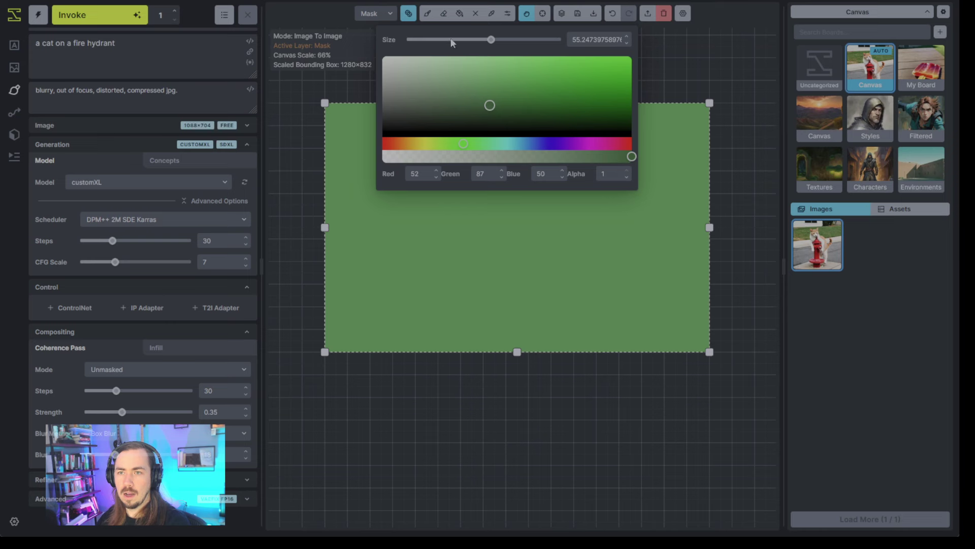
left_click(428, 13)
key("q")
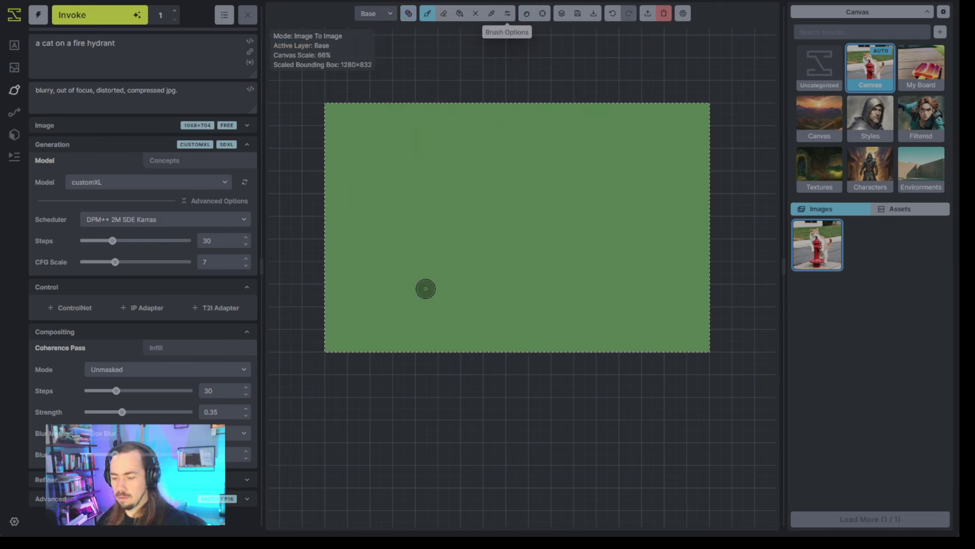
key("bracketright")
key("bracketright")
key("bracketright")
key("bracketright")
key("bracketright")
key("bracketright")
key("bracketright")
key("bracketright")
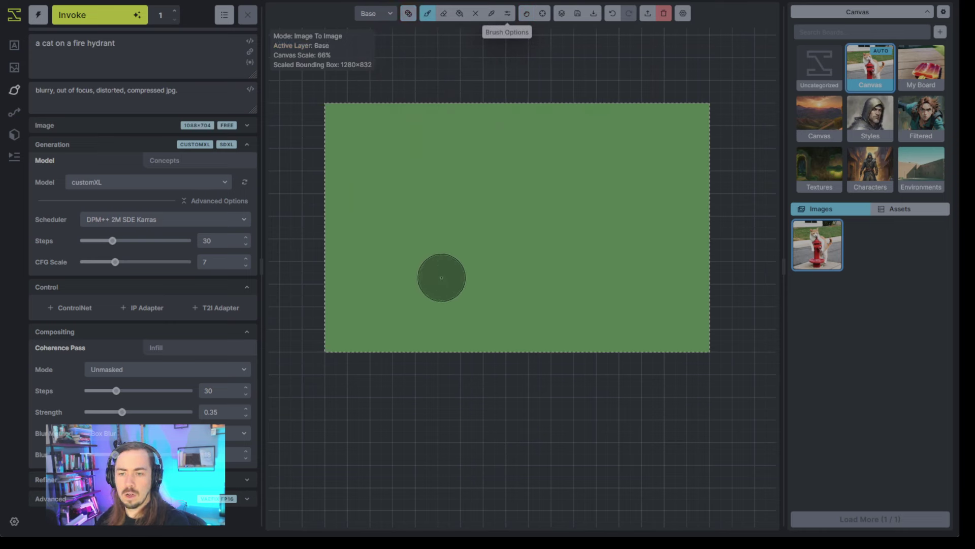
mouse_move(409, 304)
left_mouse_down()
mouse_move(357, 309)
mouse_move(396, 260)
mouse_move(350, 247)
left_mouse_up()
mouse_move(645, 325)
left_mouse_down()
mouse_move(671, 305)
mouse_move(650, 254)
left_mouse_up()
Paint a very dark green canopy across the upper half of the image with the same large brush.
left_click(508, 15)
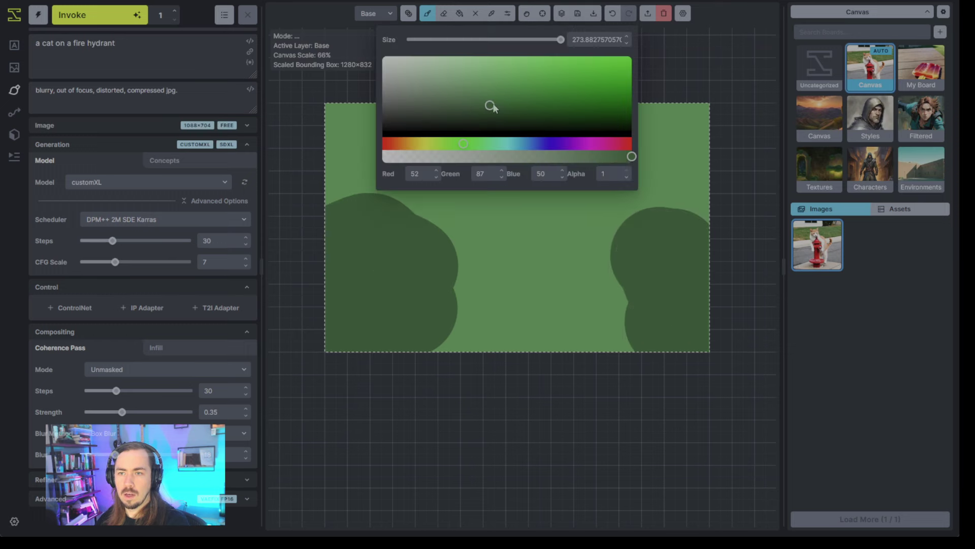
left_click(460, 115)
mouse_move(358, 223)
left_mouse_down()
mouse_move(329, 175)
mouse_move(340, 152)
mouse_move(634, 138)
mouse_move(691, 165)
mouse_move(651, 187)
mouse_move(396, 183)
left_mouse_up()
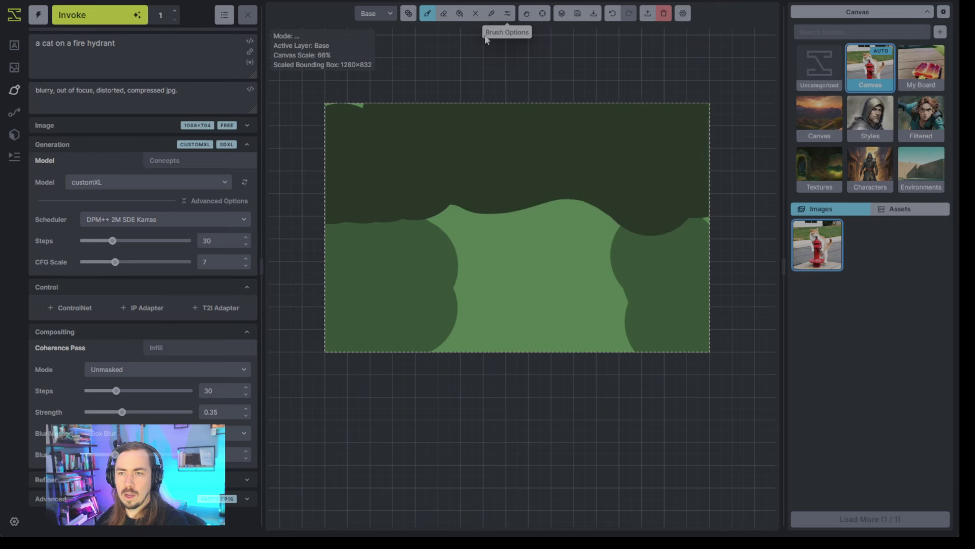
Paint a winding orange-brown path (RGB 244, 162, 81) with a smaller brush from the image's lower edge up to the dark canopy.
left_click(508, 14)
left_click_drag(396, 144, 403, 143)
mouse_move(427, 97)
left_mouse_down()
mouse_move(485, 63)
mouse_move(549, 60)
left_mouse_up()
left_click(513, 297)
key("bracketleft")
key("bracketleft")
key("bracketleft")
key("bracketleft")
key("bracketleft")
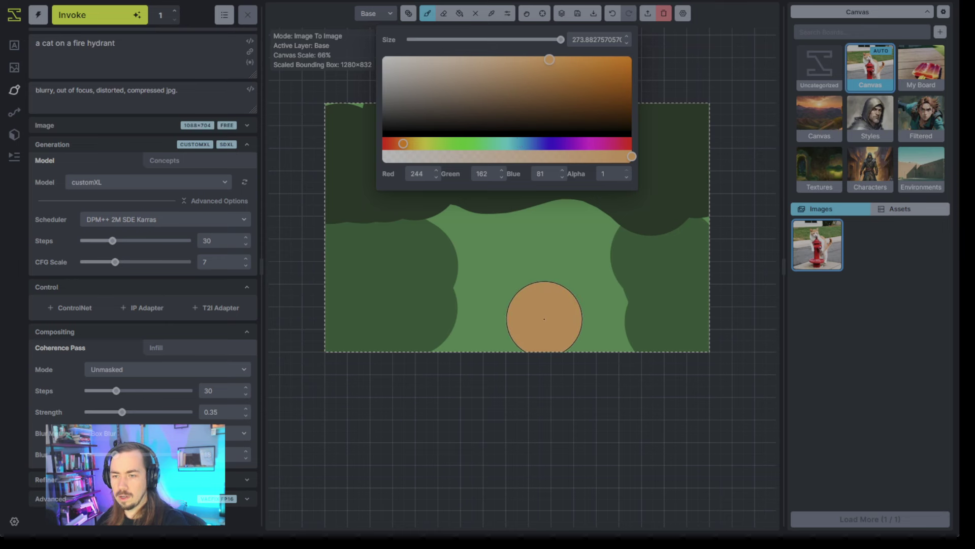
mouse_move(498, 337)
left_mouse_down()
mouse_move(535, 335)
mouse_move(537, 280)
mouse_move(605, 219)
left_mouse_up()
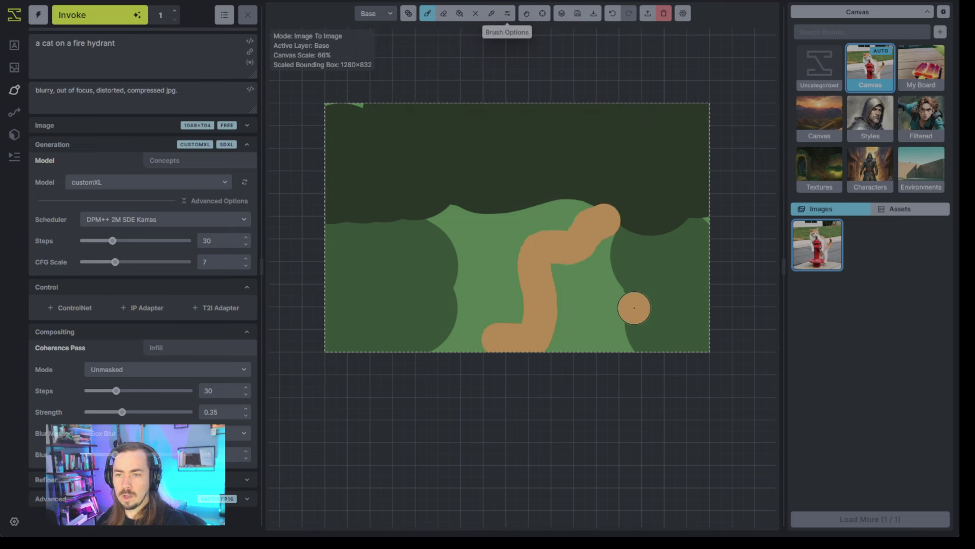
Switch to the mask layer, move the bounding box off the painted sketch, and realign it exactly over the sketch.
key("q")
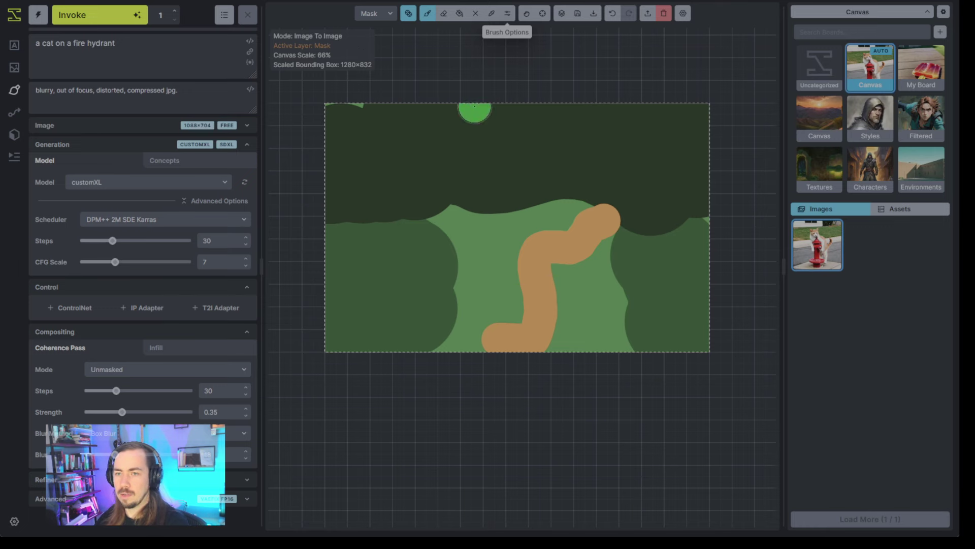
key("v")
left_click_drag(493, 103, 492, 397)
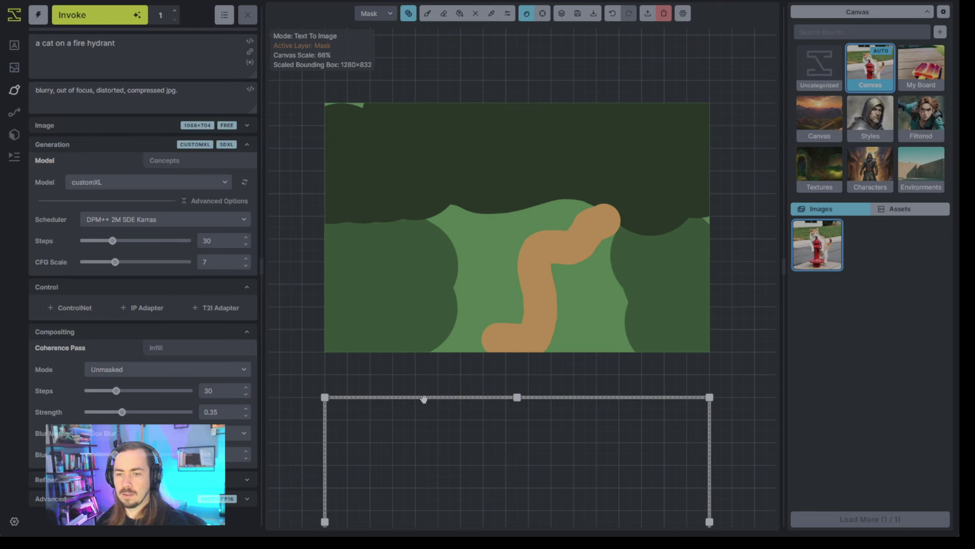
left_click_drag(425, 398, 477, 189)
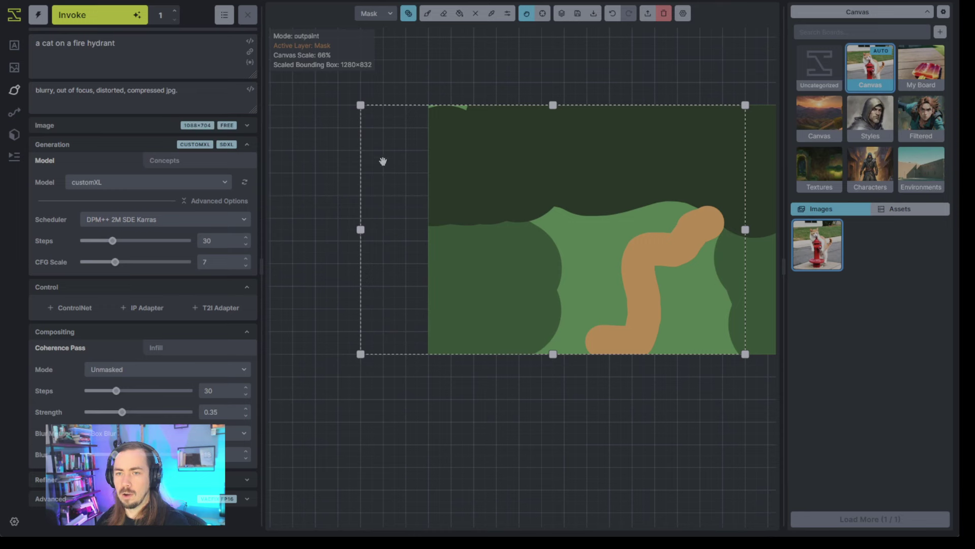
mouse_move(392, 105)
left_mouse_down()
mouse_move(492, 113)
mouse_move(455, 111)
left_mouse_up()
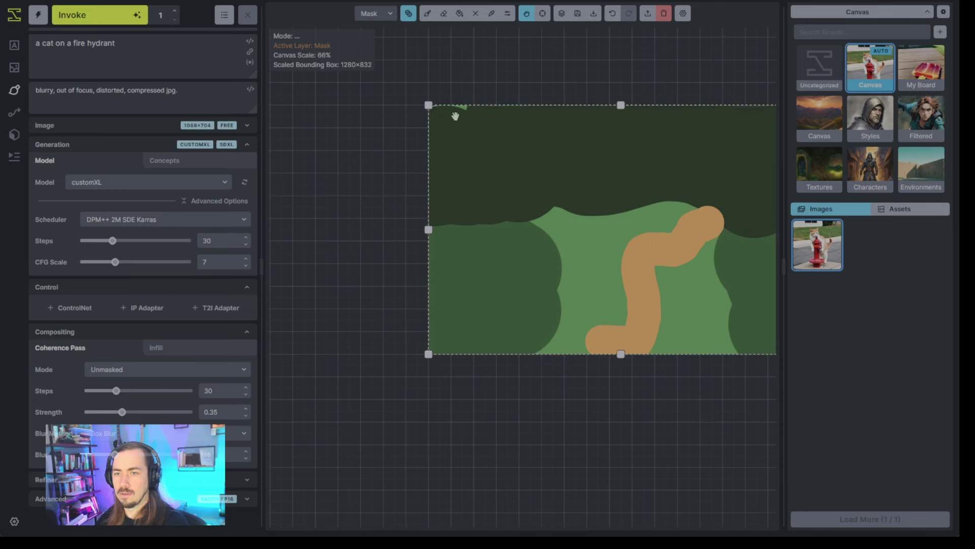
Paint a test mask over the dark canopy and undo the mask stroke.
key("b")
mouse_move(521, 181)
left_mouse_down()
mouse_move(535, 159)
mouse_move(529, 181)
left_mouse_up()
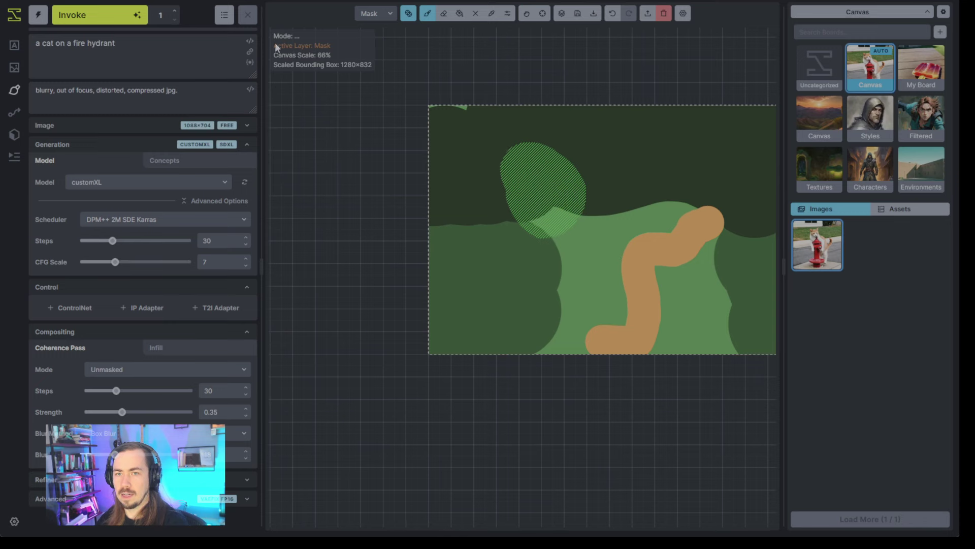
key("ctrl+z")
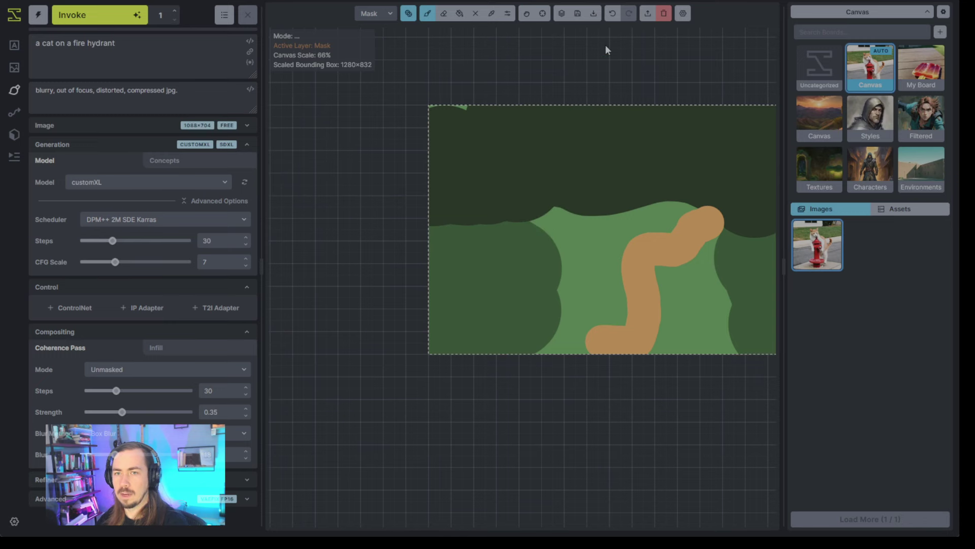
key("space")
left_click_drag(591, 69, 496, 78)
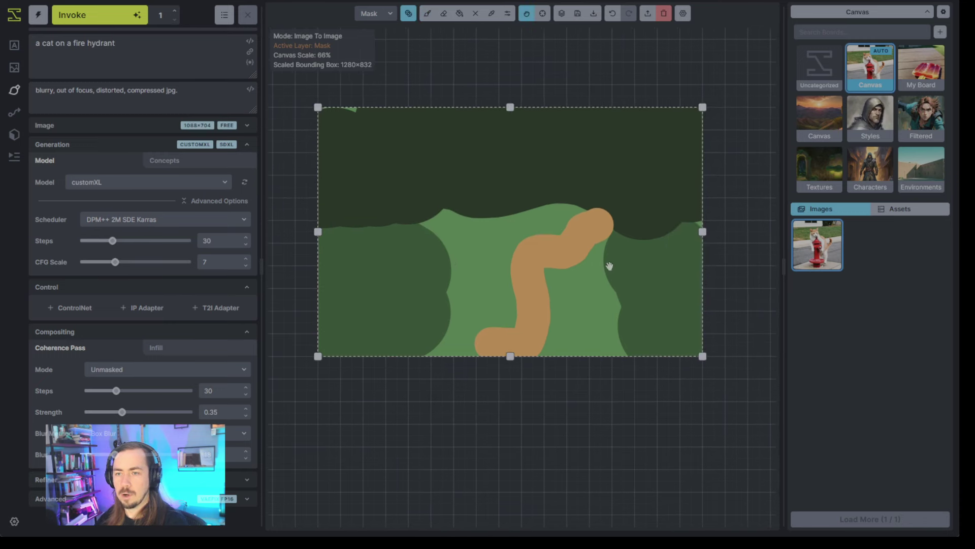
Replace the positive prompt with "cinematic film still, environment, scene. a road through a dense, lush jungle. chiaroscuro and dynamic lighting.".
left_click_drag(115, 43, 35, 43)
type("cina")
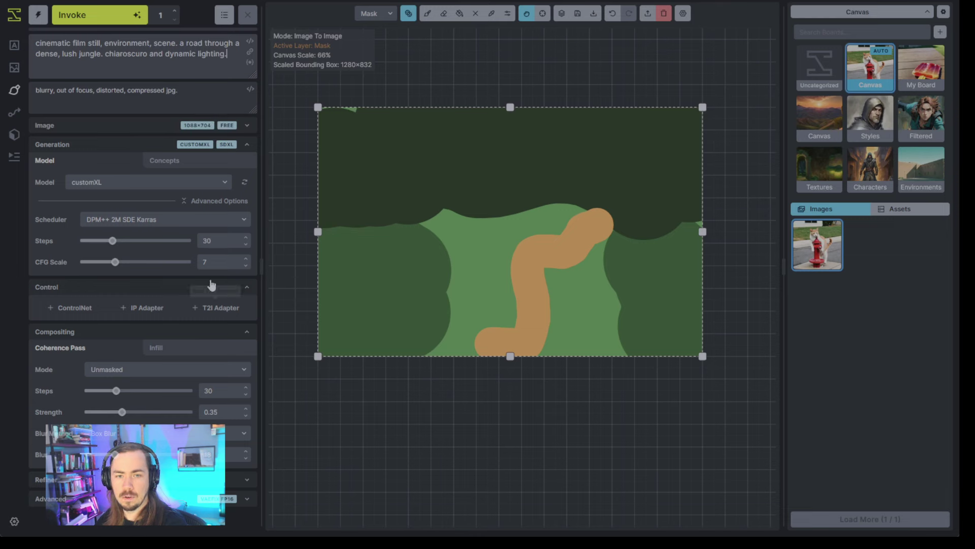
Set the denoising strength to 0.75 and the number of iterations to 3, and start generating from the sketch.
left_click(197, 126)
left_click(219, 209)
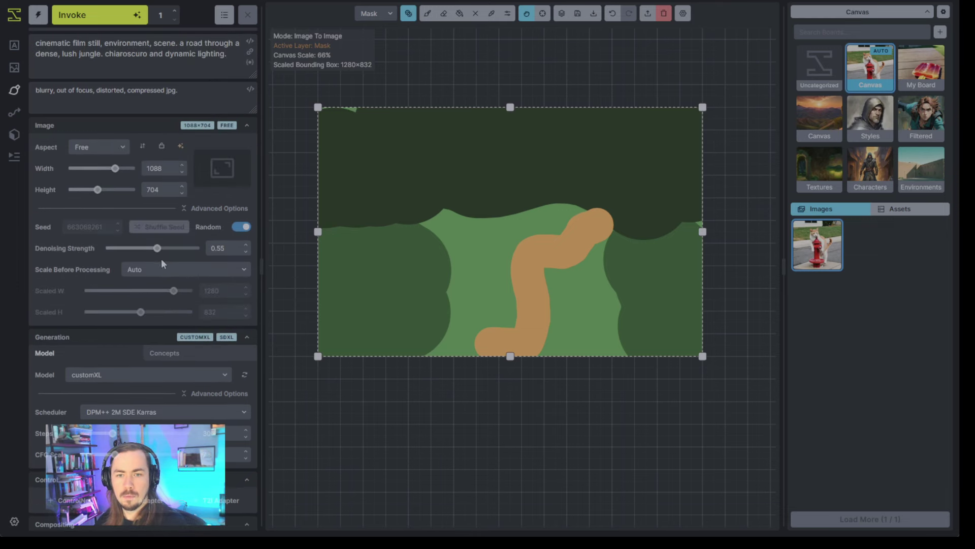
left_click_drag(163, 250, 171, 249)
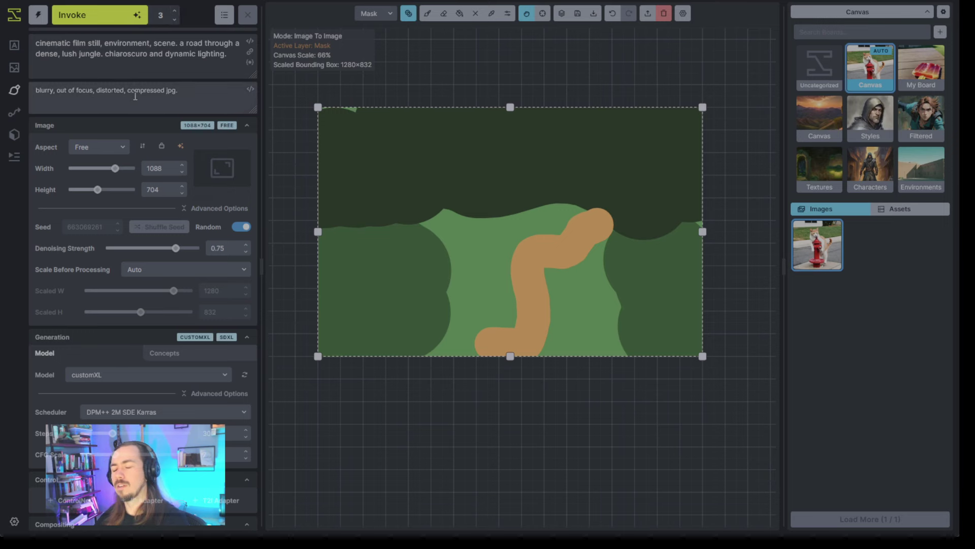
key("ctrl+Return")
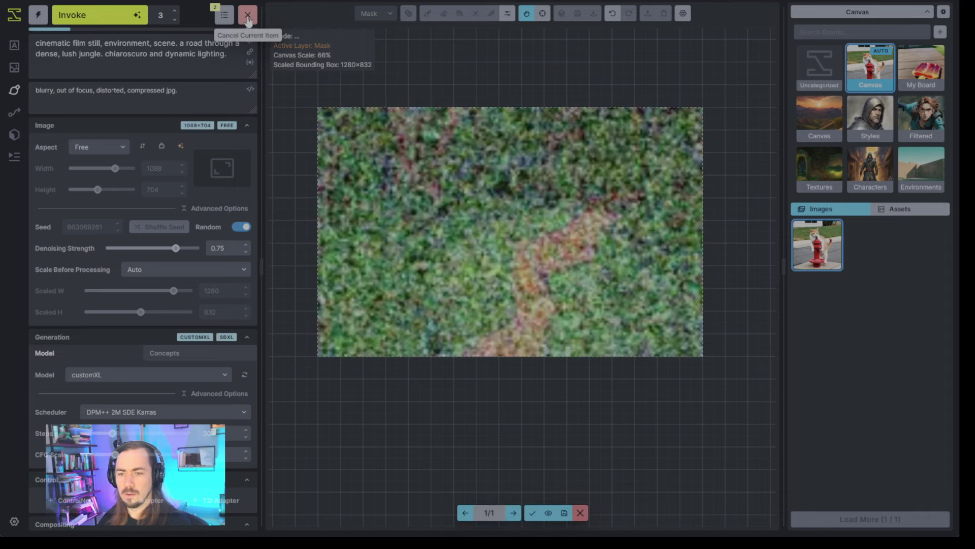
Cancel the running generation and clear all items from the queue.
left_click(248, 17, "shift")
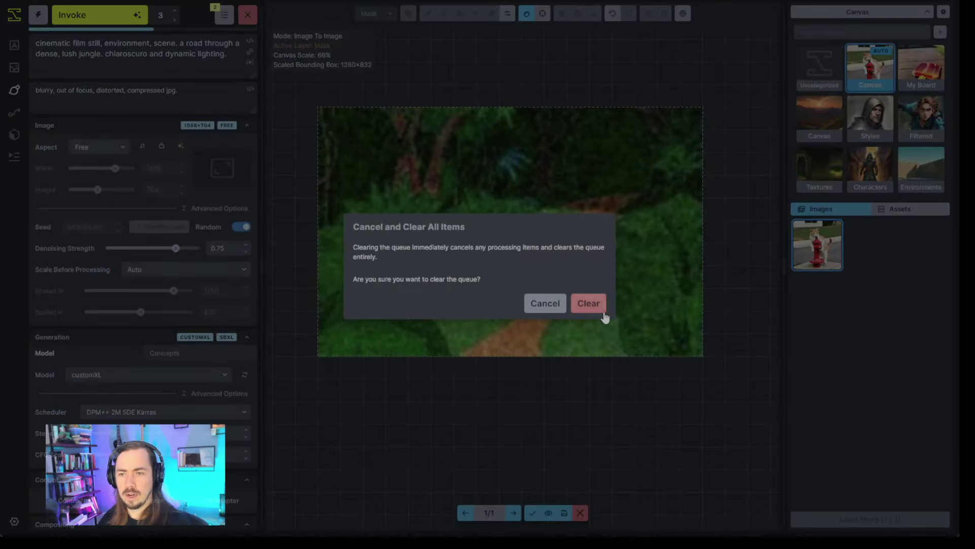
left_click(599, 309)
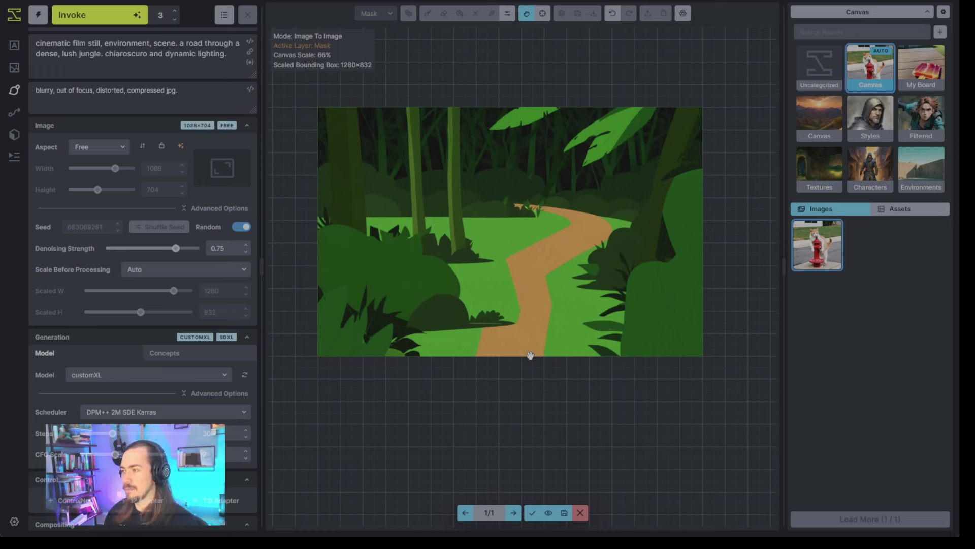
Compare the generated jungle illustration with the original colour sketch and accept it onto the canvas.
left_click(548, 514)
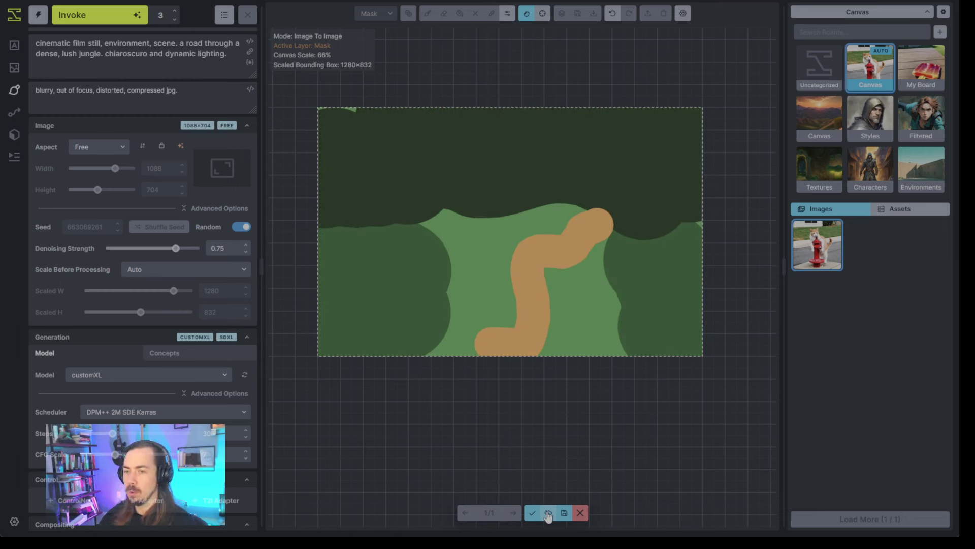
left_click(548, 514)
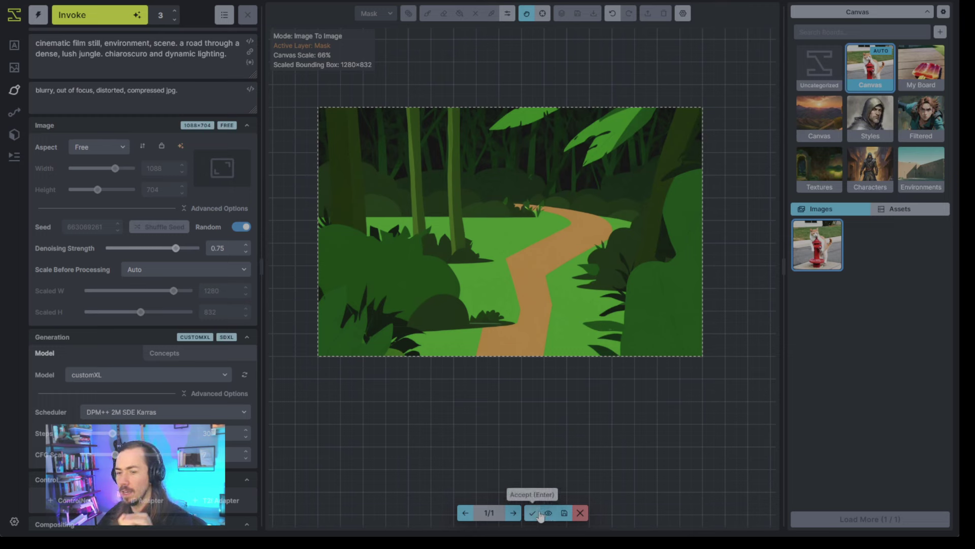
left_click(532, 513)
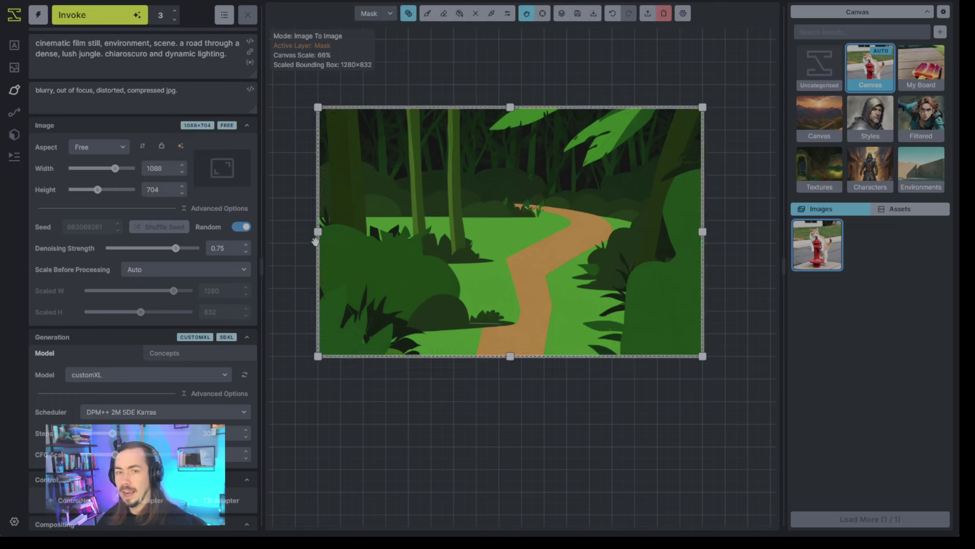
Set the denoising strength to 0.85, generate from the jungle illustration, and discard the result.
left_click(244, 246)
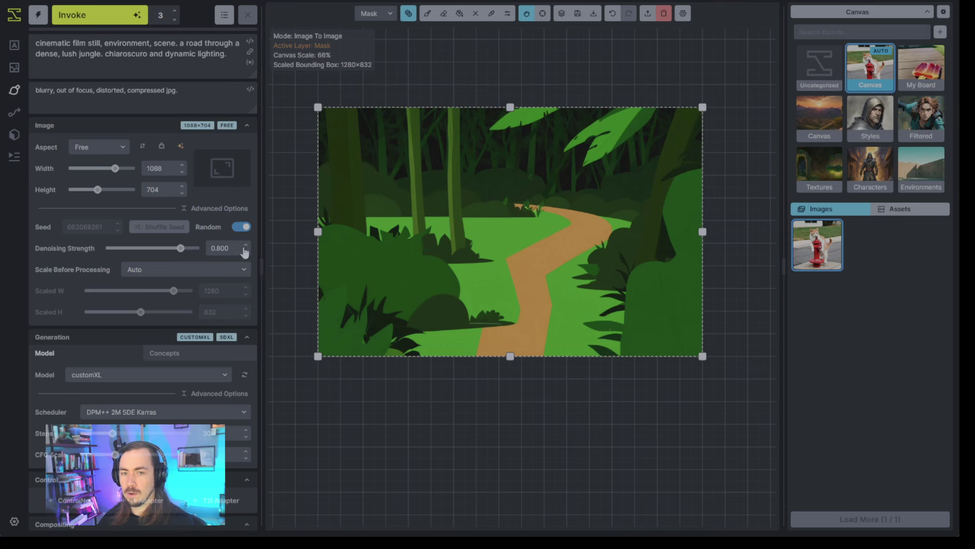
left_click(245, 246)
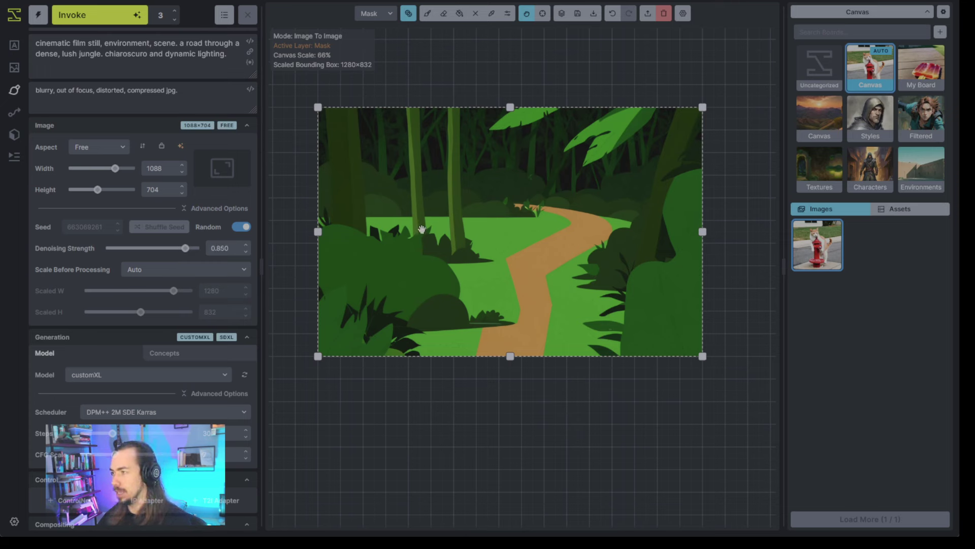
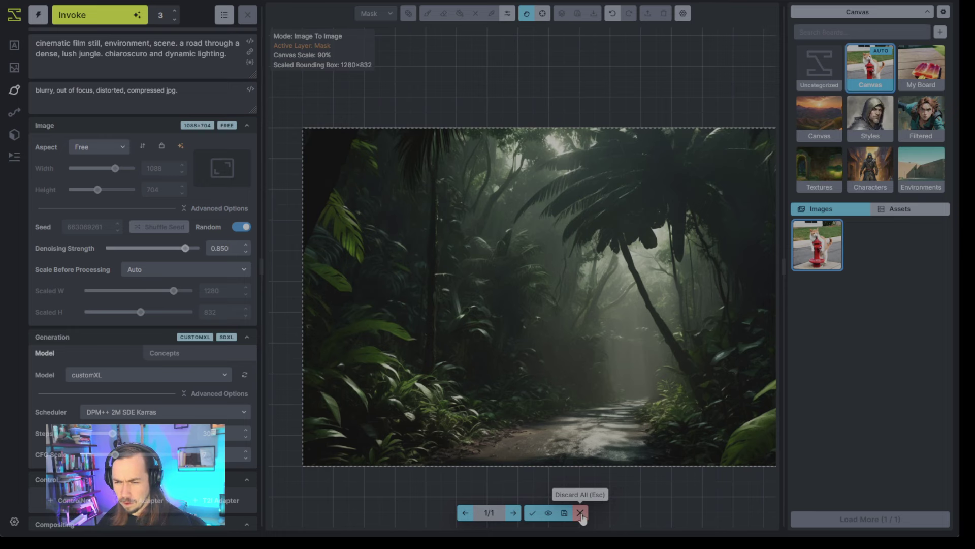
left_click(580, 513)
Set the denoising strength to 0.8 and generate three new variations from the jungle illustration.
left_click(246, 252)
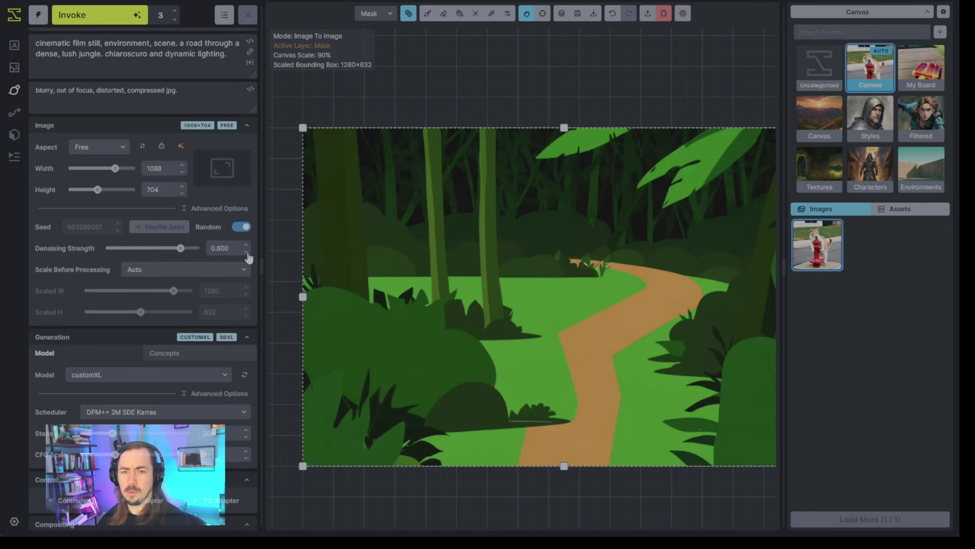
left_click(116, 21)
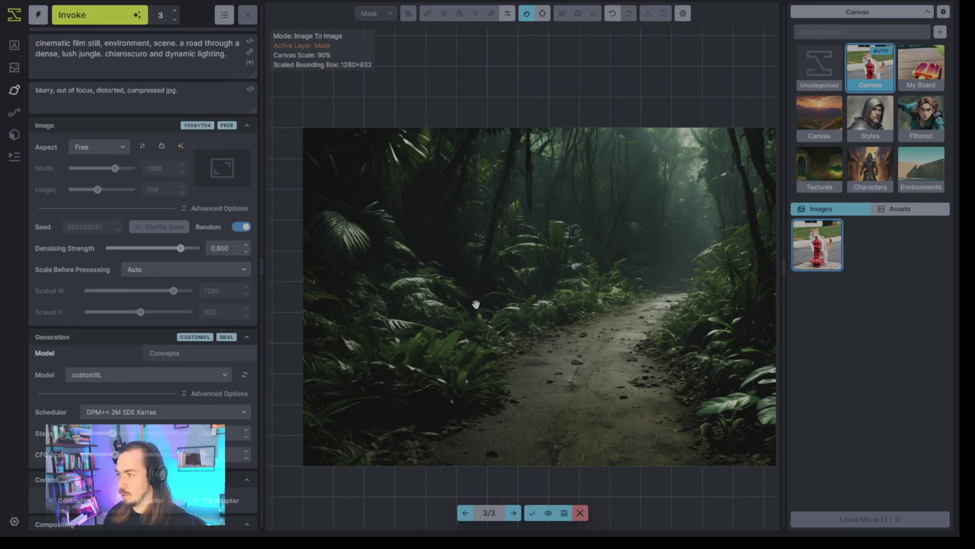
Compare the generated variations with each other and the source, and accept the first one with the winding dirt path.
left_click(465, 513)
left_click(465, 512)
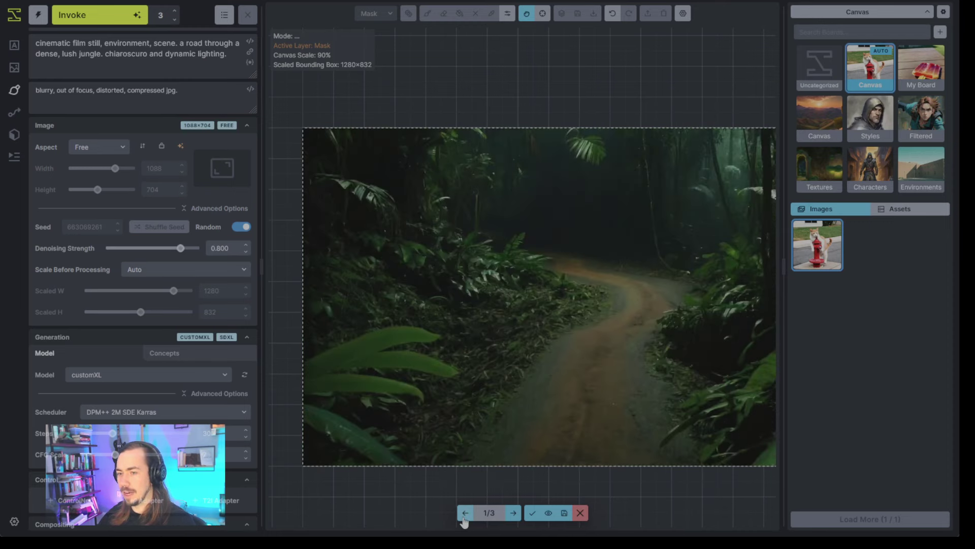
left_click(547, 514)
left_click(548, 513)
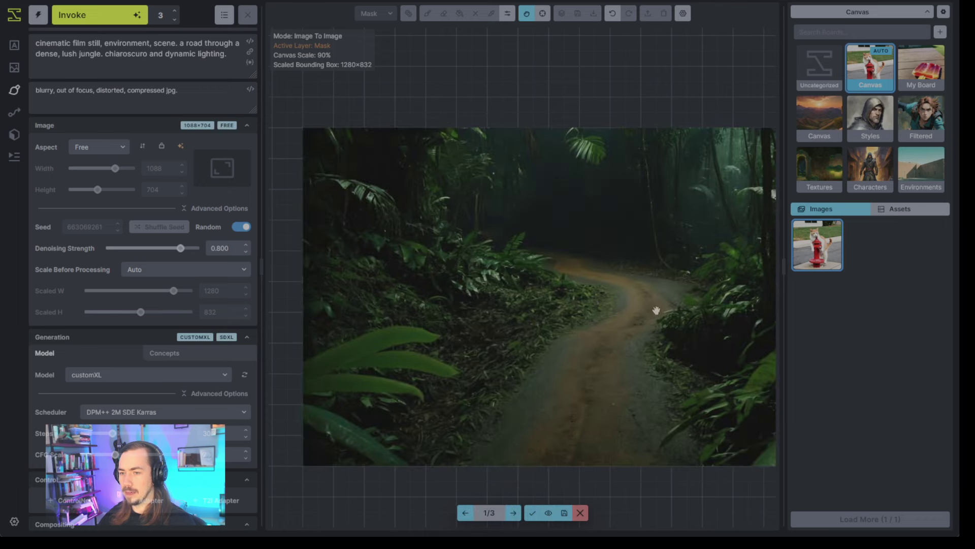
left_click(510, 513)
left_click(510, 514)
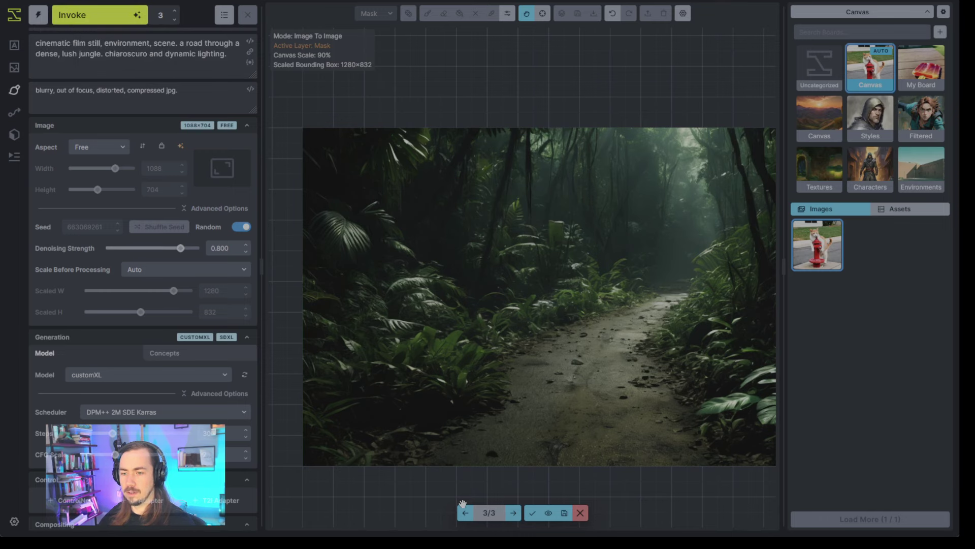
left_click(466, 513)
left_click(466, 513)
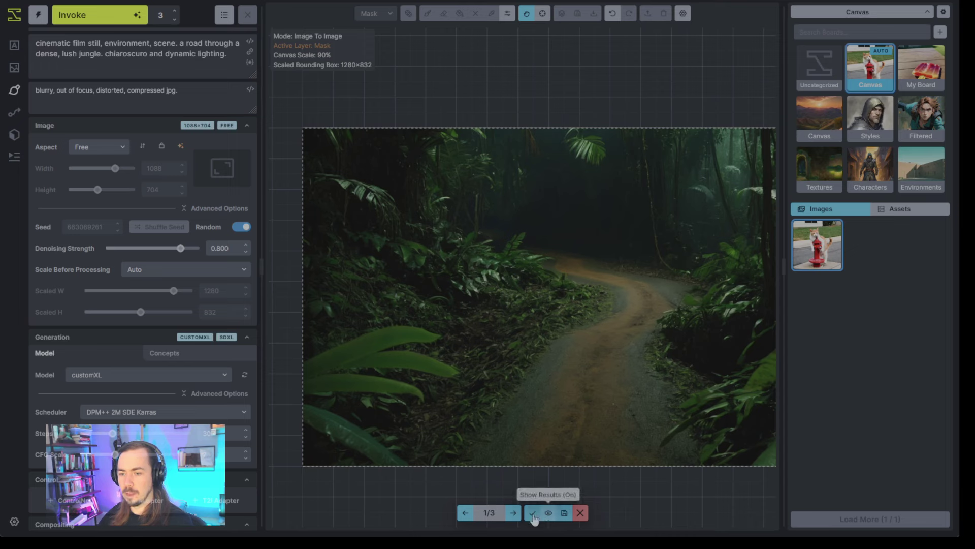
left_click(532, 513)
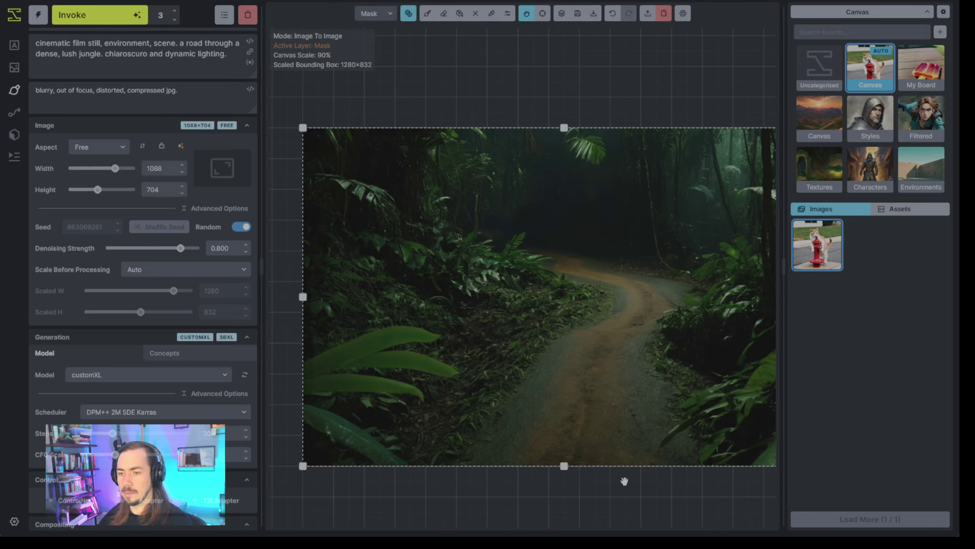
Paint a large rounded inpaint mask over the middle of the dirt path and the undergrowth beside it.
left_click_drag(624, 483, 603, 479)
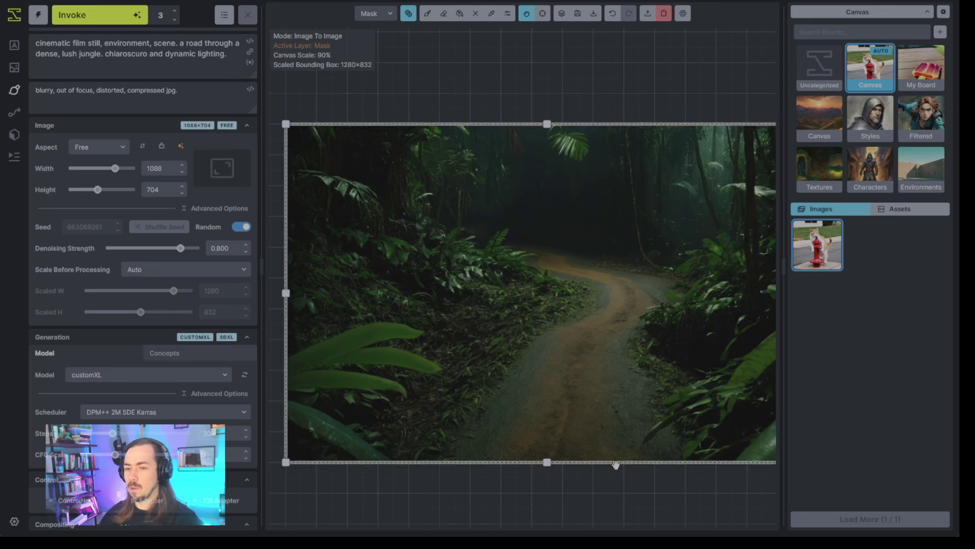
left_click_drag(589, 416, 573, 407)
scroll(573, 406, "down", 1)
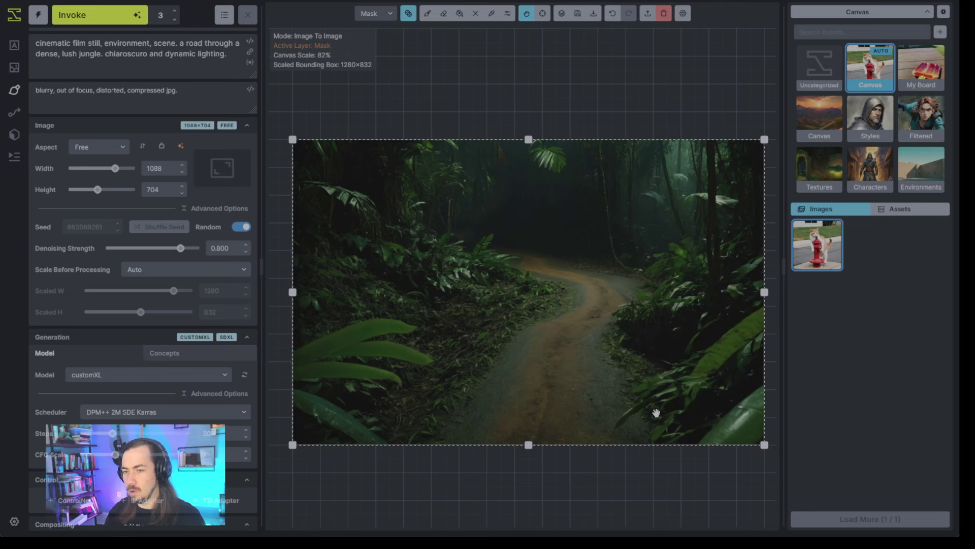
left_click(428, 14)
scroll(568, 379, "up", 5)
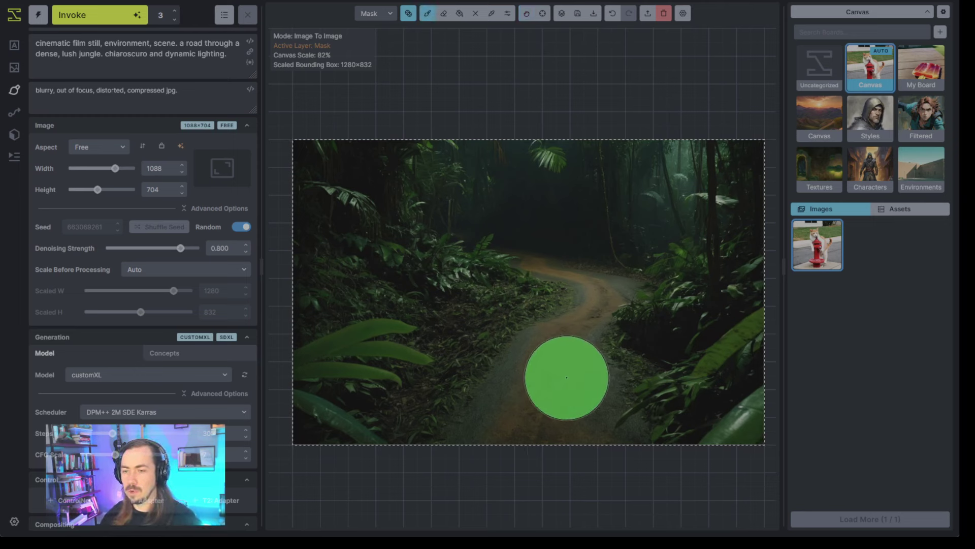
mouse_move(566, 376)
left_mouse_down()
mouse_move(464, 331)
mouse_move(523, 361)
mouse_move(555, 443)
left_mouse_up()
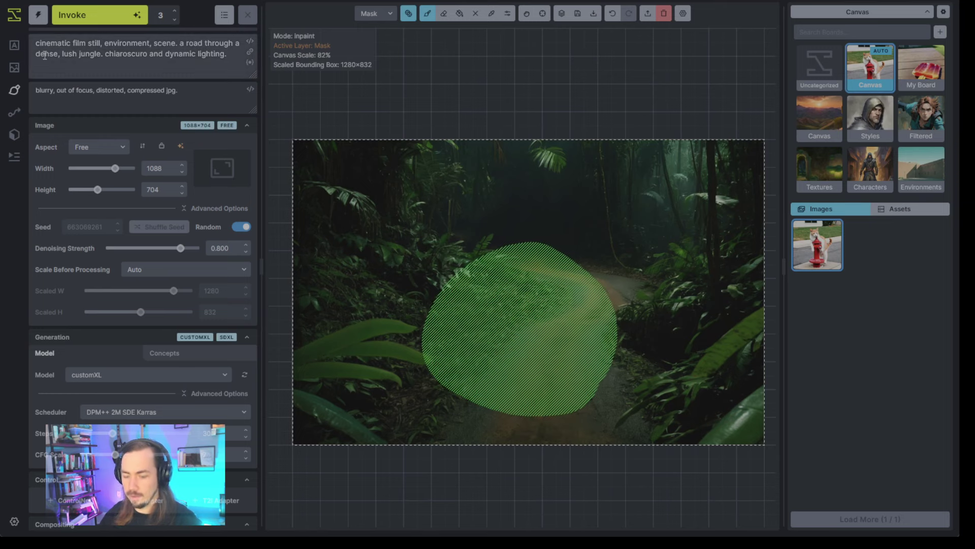
Add "a cat in a jungle." to the start of the positive prompt and generate a single inpainting iteration.
type("a cat")
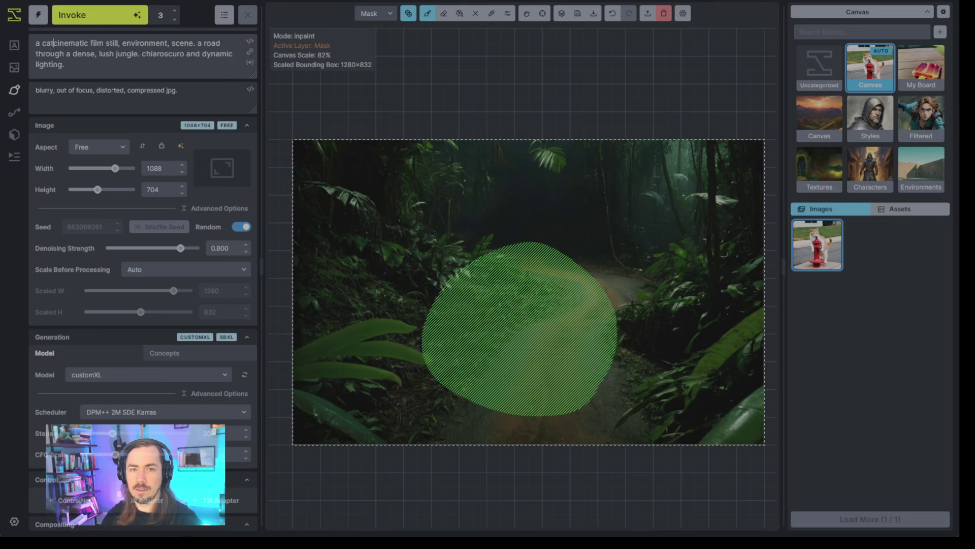
type(" in a jungle.")
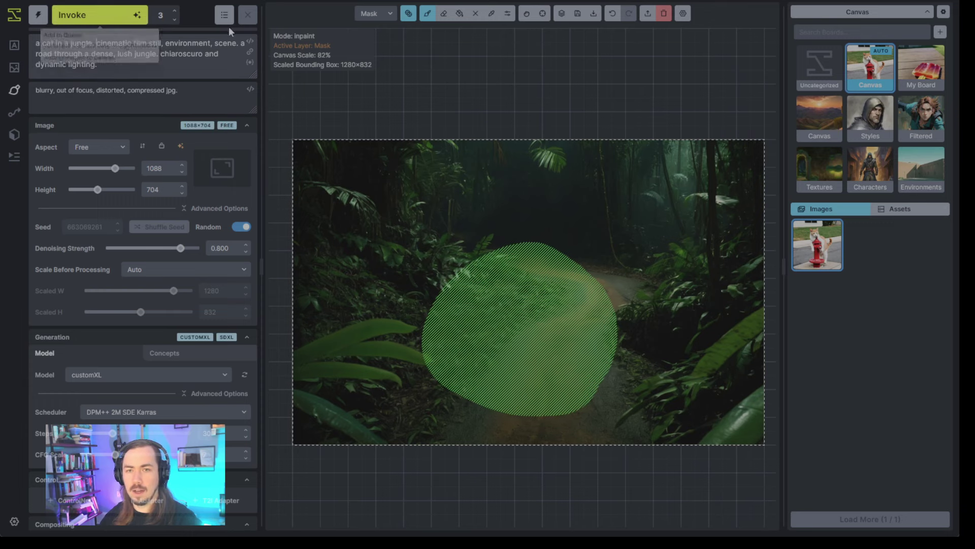
left_click(174, 19)
left_click(175, 20)
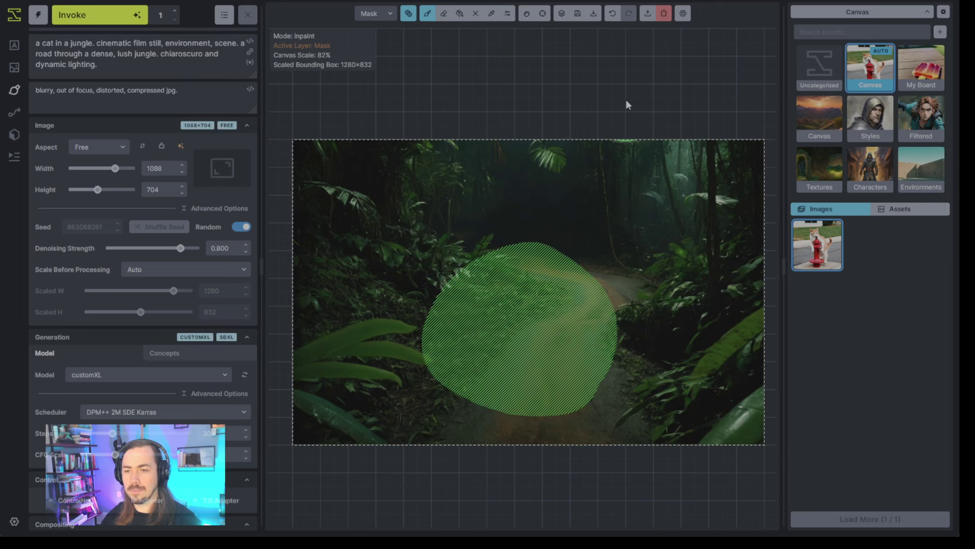
key("ctrl+Return")
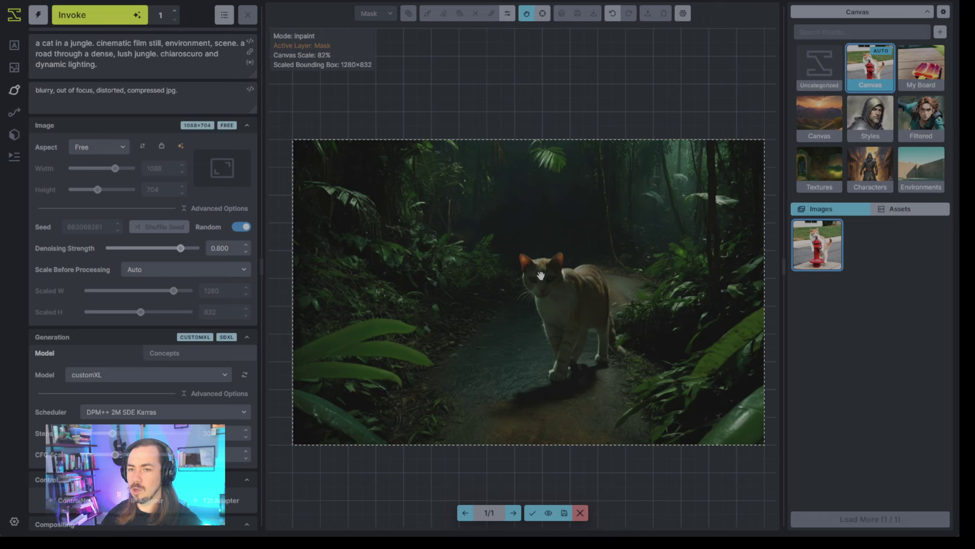
Compare the inpainted cat with the original path image and discard the result.
left_click_drag(559, 300, 559, 246)
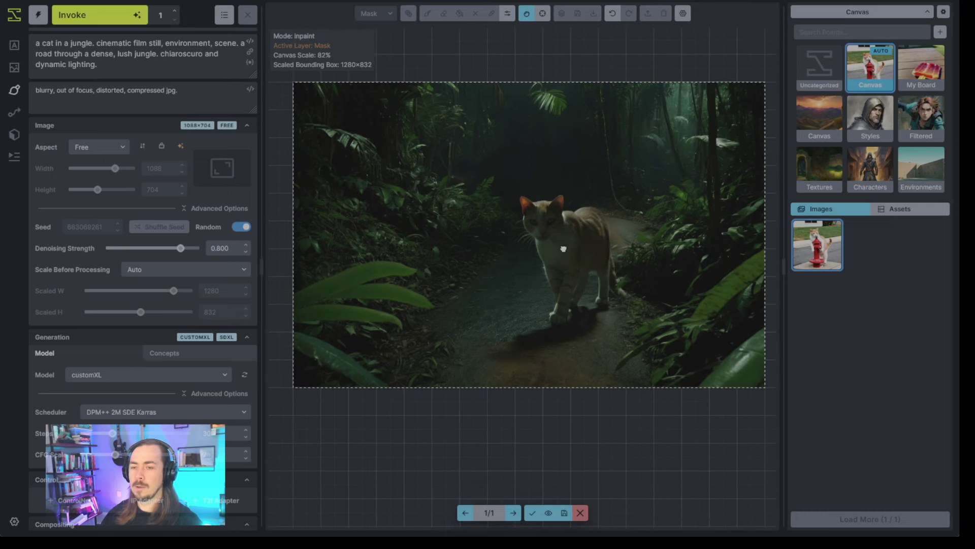
left_click(550, 513)
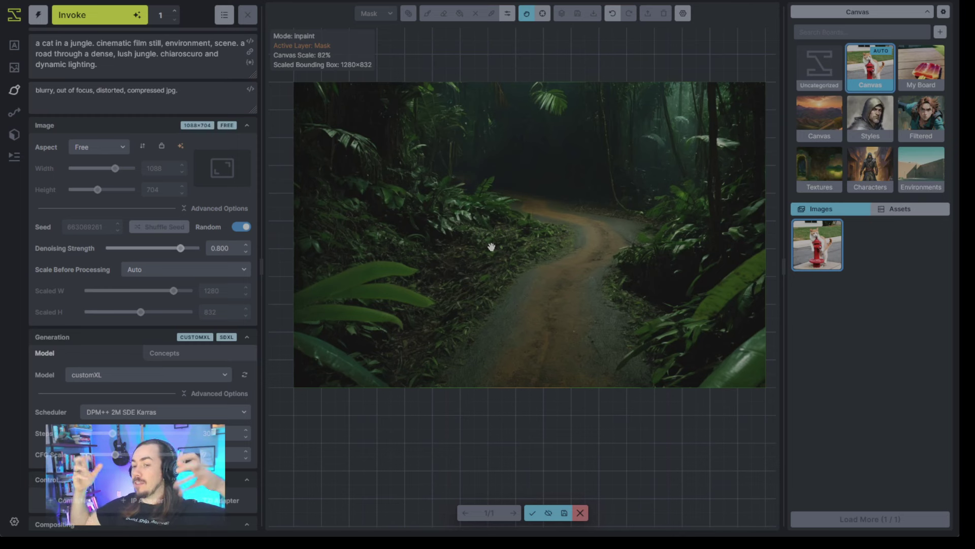
left_click(549, 514)
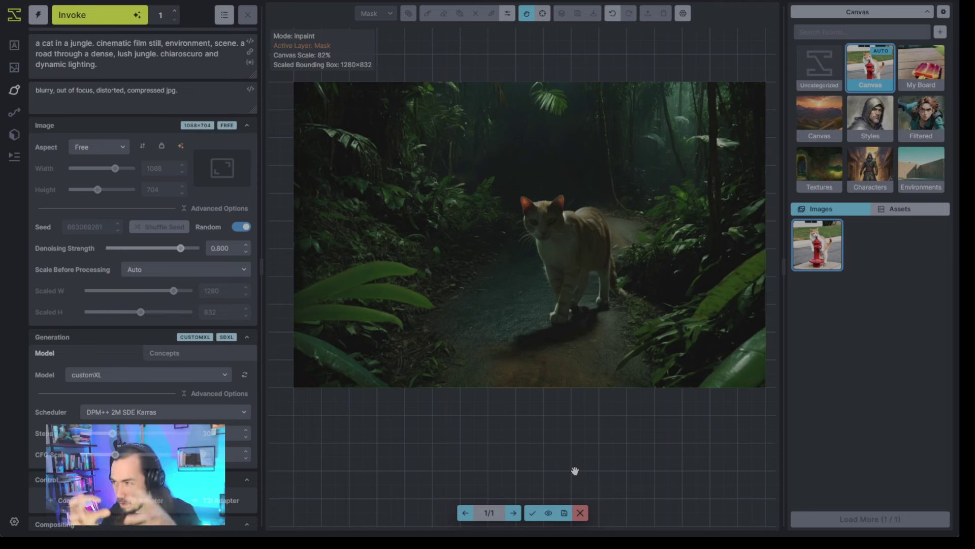
left_click(580, 512)
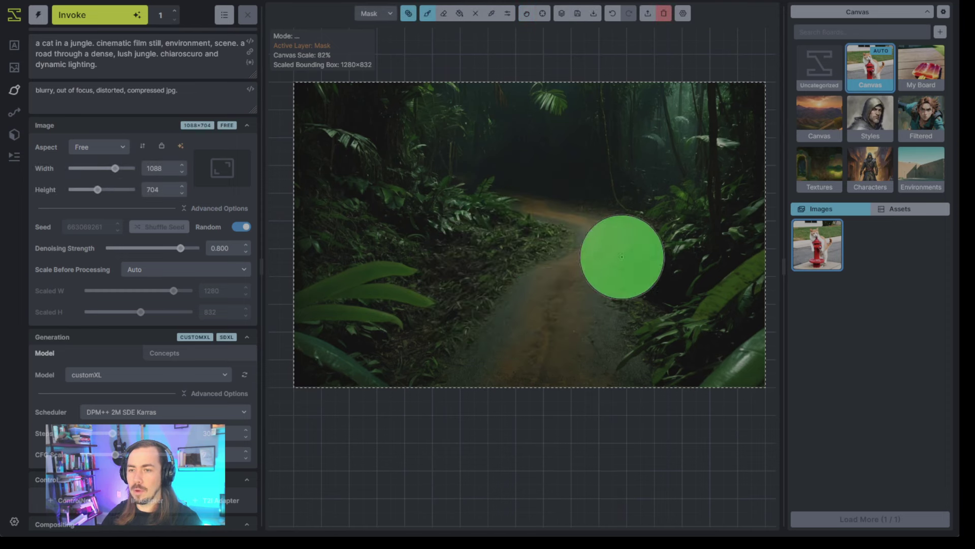
Choose a lighter tan brush colour and make the Base layer active.
left_click(508, 17)
left_click(507, 17)
left_click(507, 17)
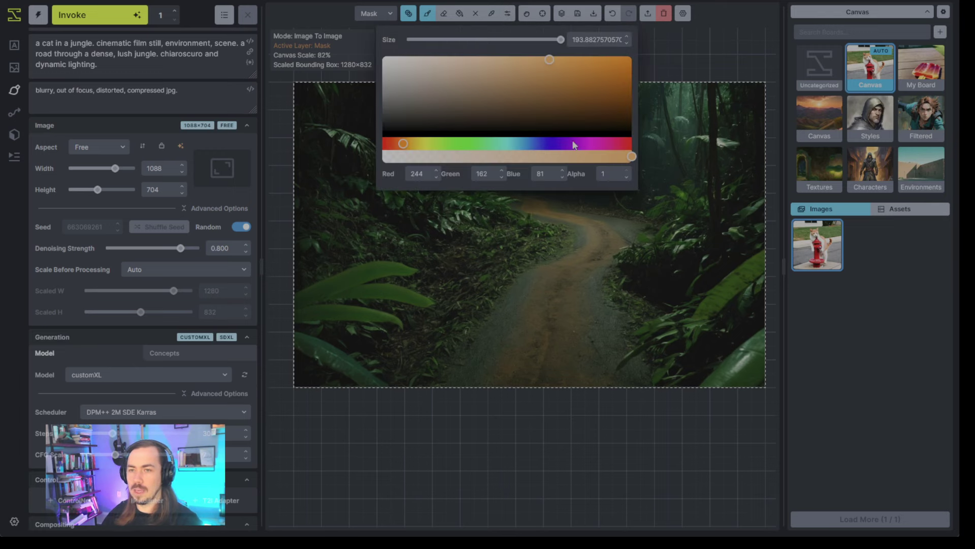
left_click(511, 70)
left_click(507, 14)
key("q")
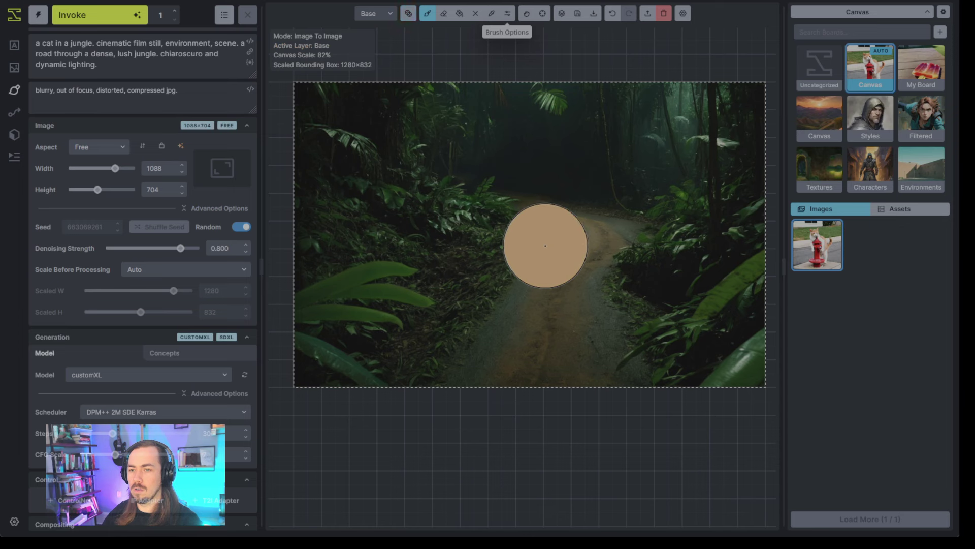
Shrink the brush and paint a small tan cat silhouette with head, body and legs on the dirt path.
key("bracketleft")
key("bracketleft")
key("bracketleft")
key("bracketleft")
key("bracketleft")
key("bracketleft")
key("bracketleft")
key("bracketleft")
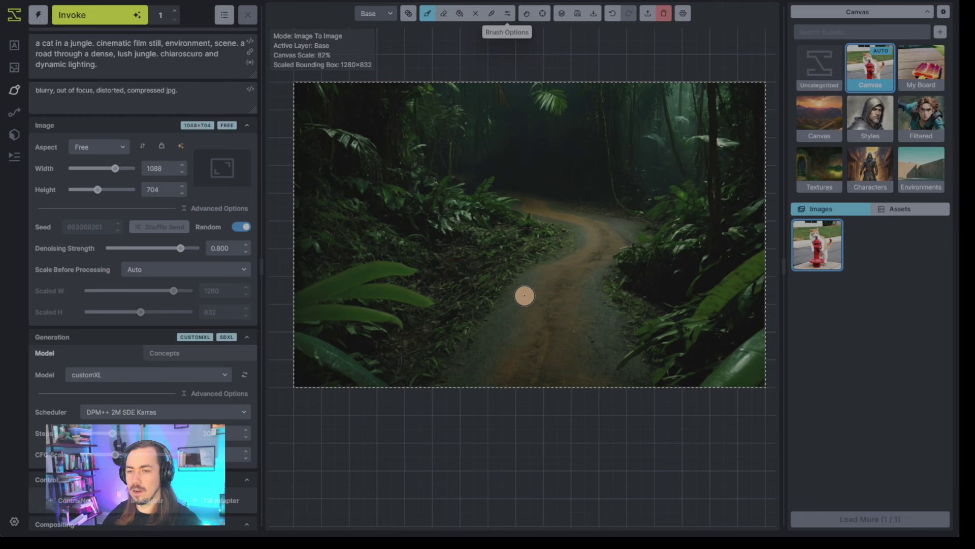
left_click_drag(525, 295, 528, 271)
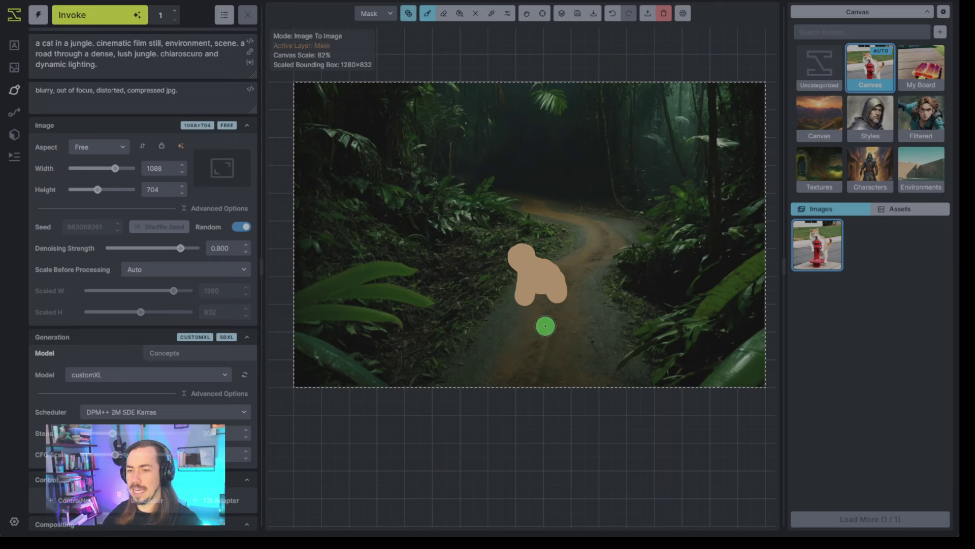
Cover the tan cat silhouette with a circular mask using an enlarged brush on the Mask layer, and generate the inpainting.
key("bracketright")
key("bracketright")
key("bracketright")
key("bracketright")
key("bracketright")
key("bracketright")
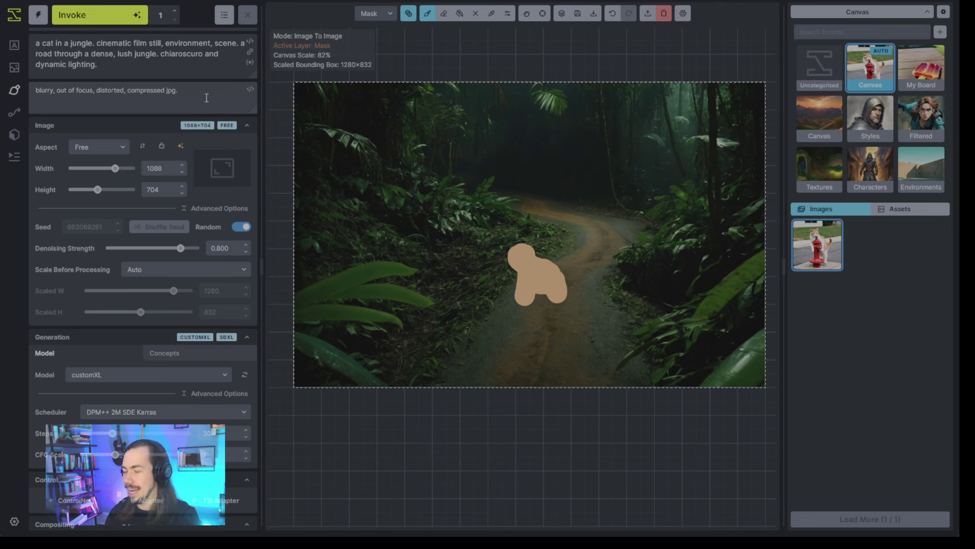
key("ctrl+z")
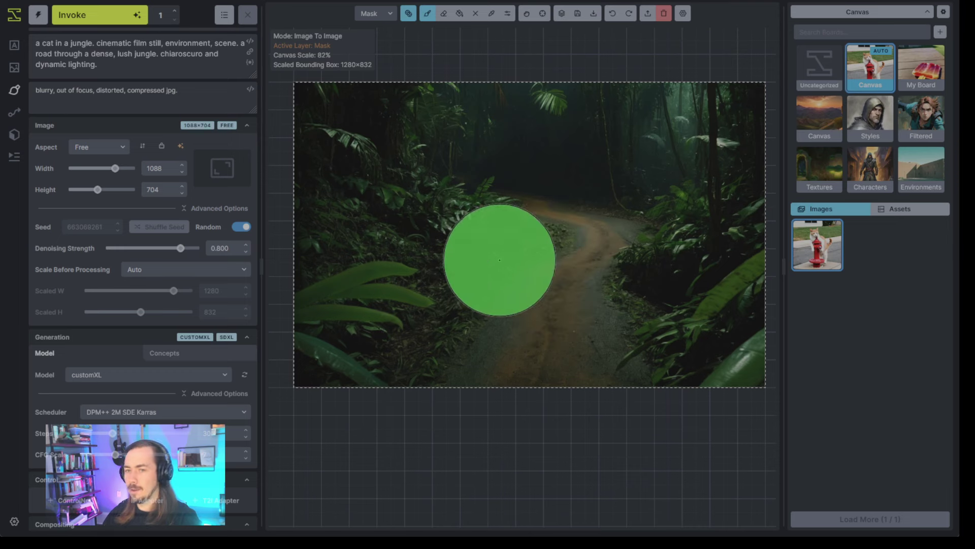
left_click(628, 15)
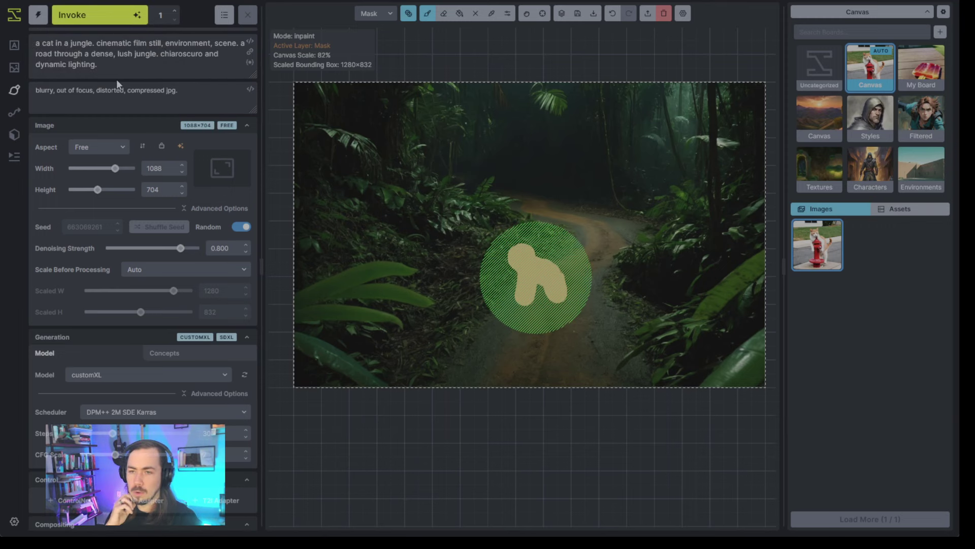
key("ctrl+Return")
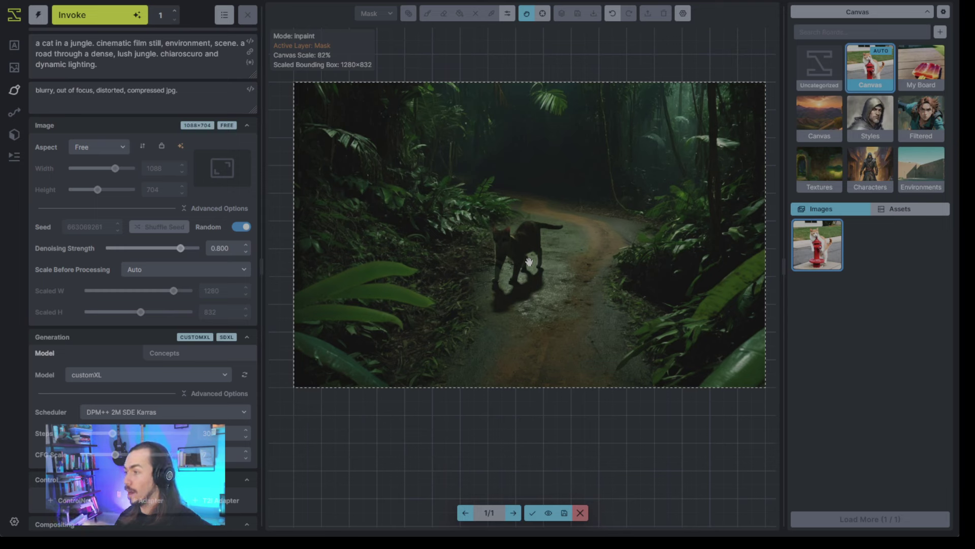
Discard the generated dark cat and set the denoising strength to 0.76.
left_click(580, 512)
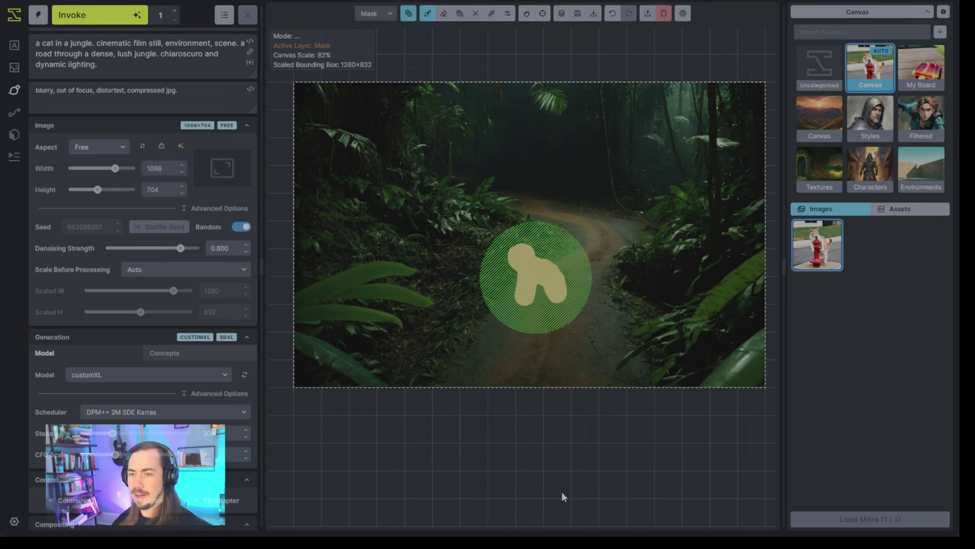
left_click(246, 252)
left_click(245, 252)
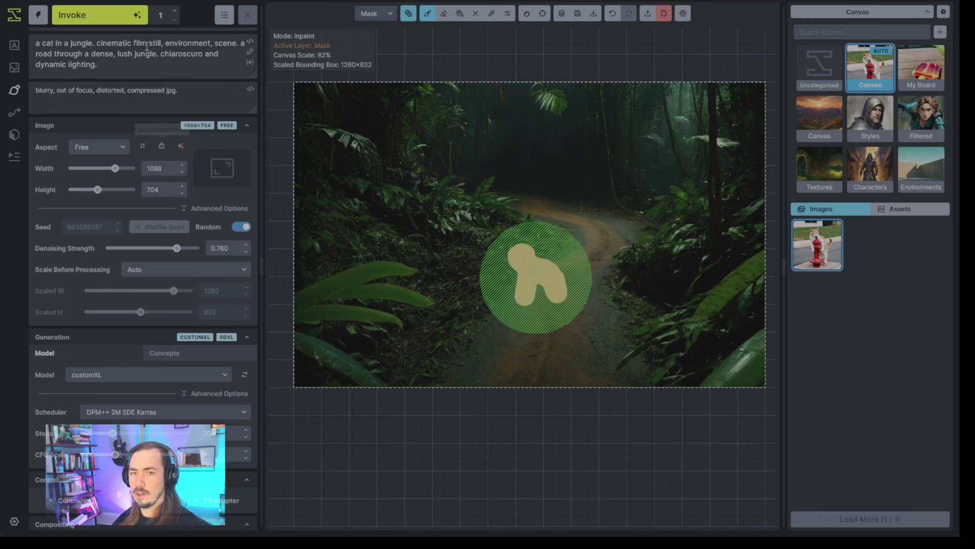
Try generating the masked cat at denoising strengths of 0.76 and 0.7, discarding each result.
key("ctrl+Return")
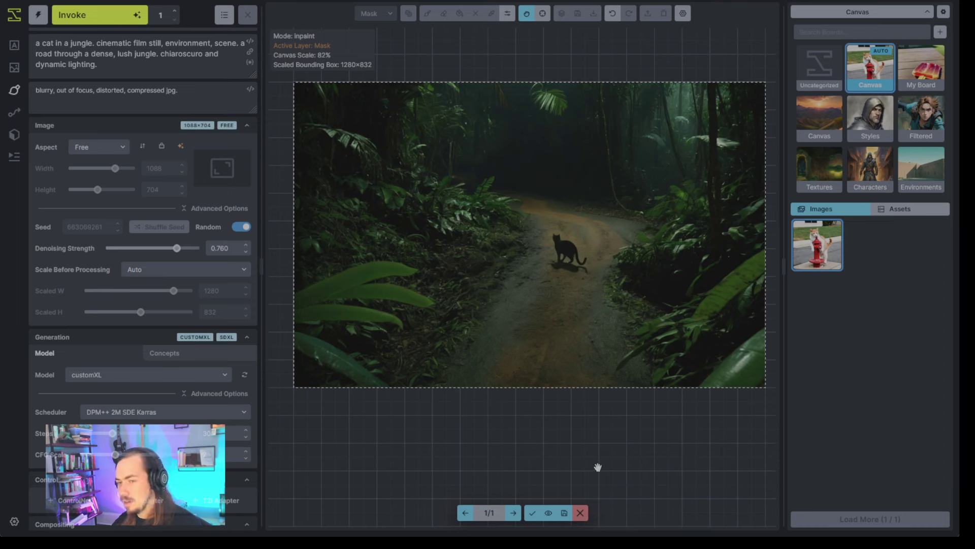
left_click(580, 513)
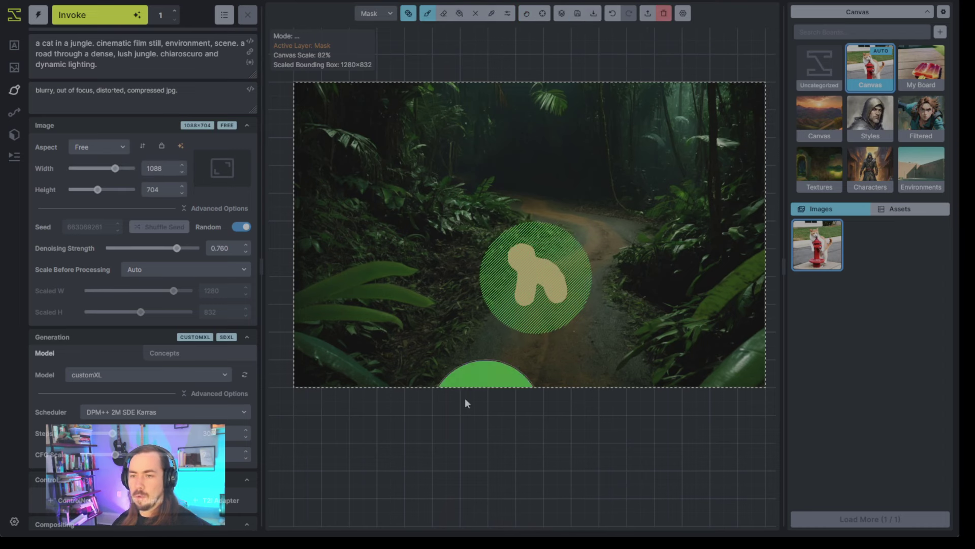
left_click(247, 252)
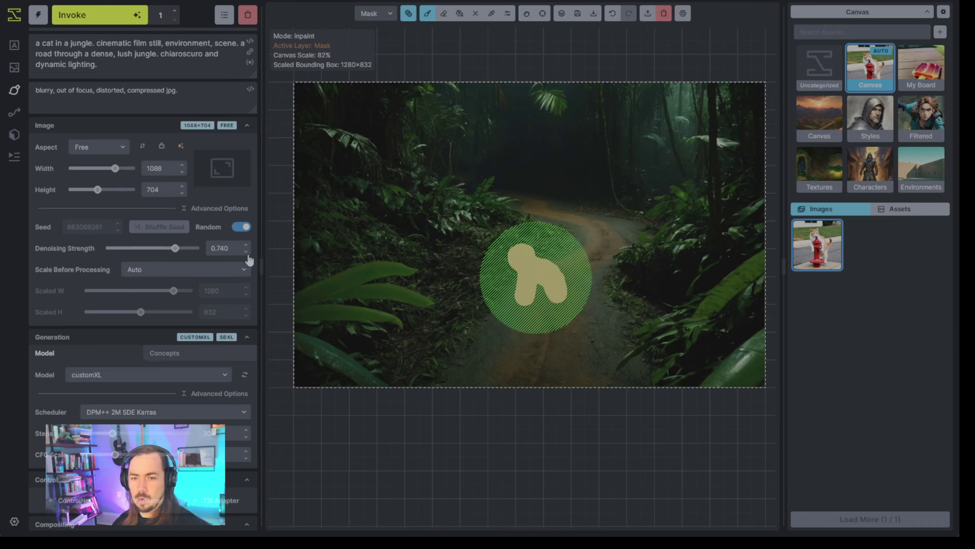
left_click(105, 21)
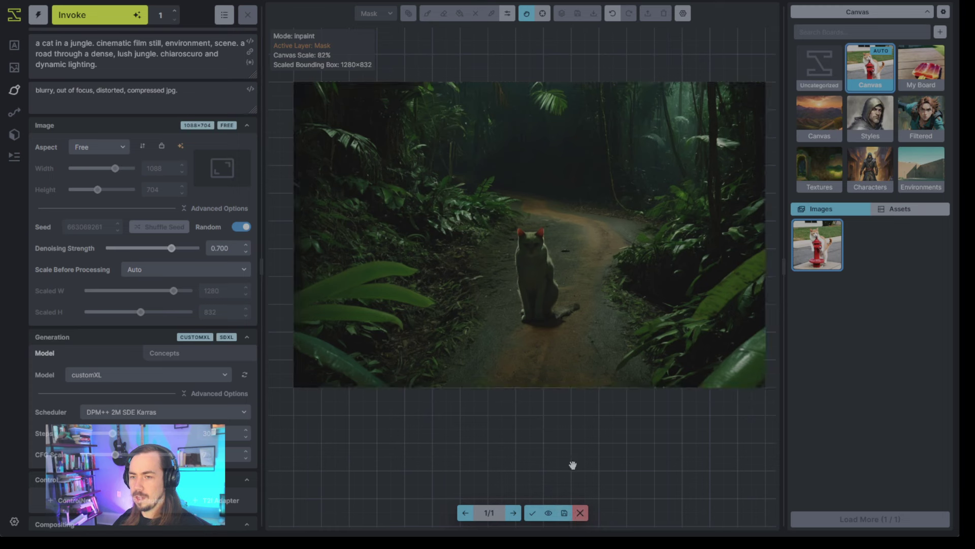
left_click(582, 513)
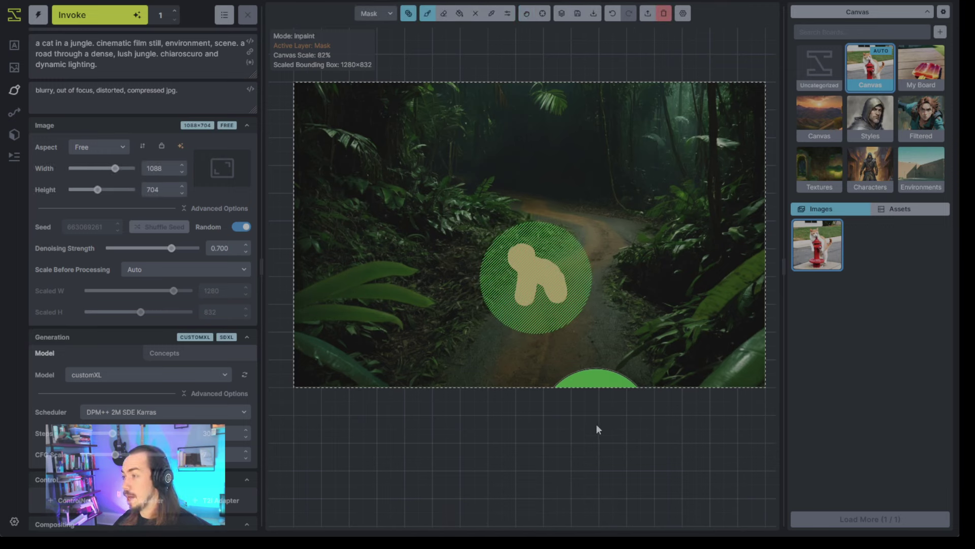
Set the denoising strength to 0.55, generate the masked cat again and accept the result onto the canvas.
left_click(246, 252)
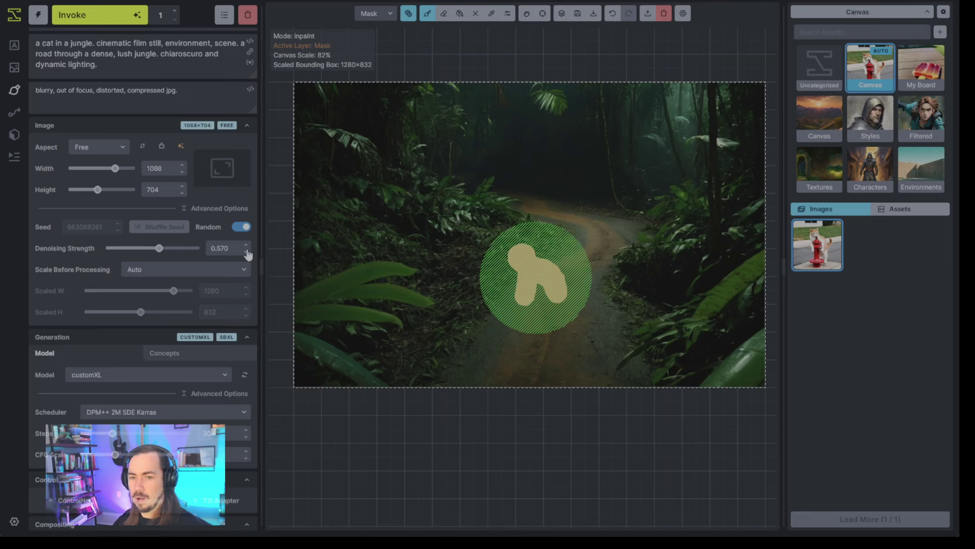
left_click(246, 252)
left_click(147, 27)
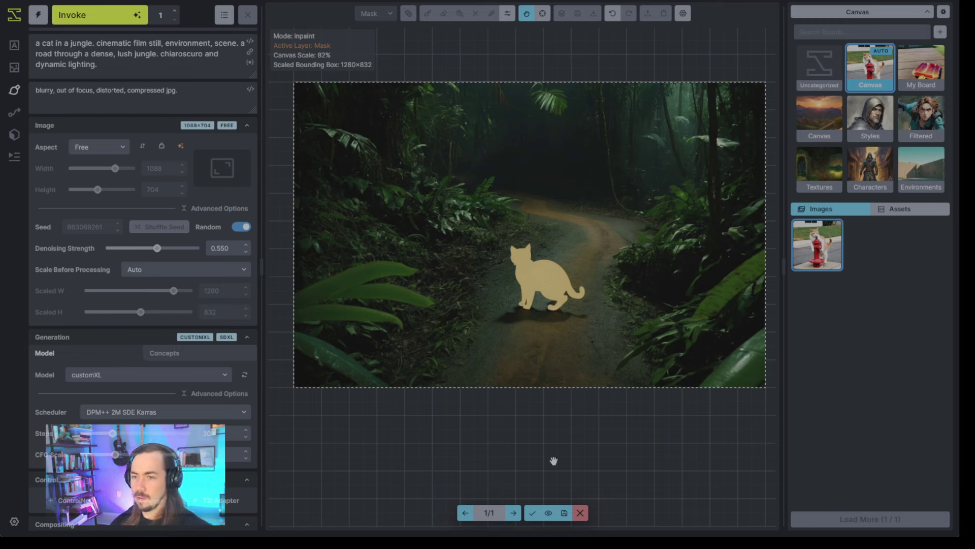
left_click(533, 513)
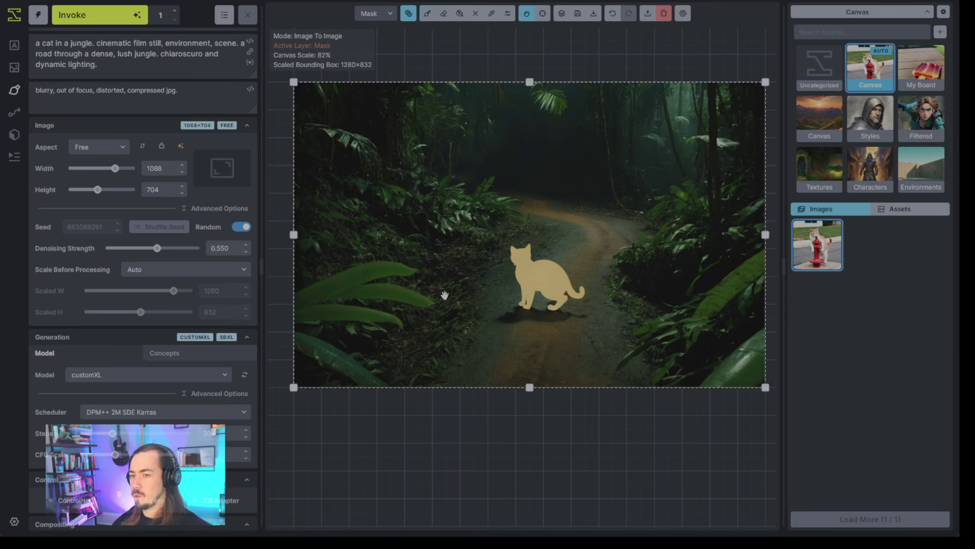
Shrink the bounding box to 576×384 around the cat and add an SDXLcanny ControlNet that takes its control image from the canvas.
left_click_drag(294, 83, 448, 175)
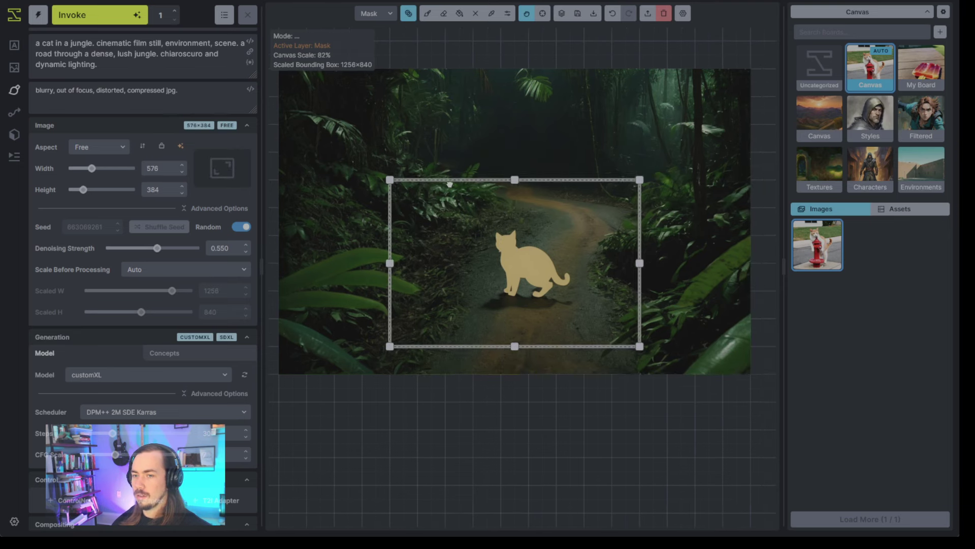
scroll(179, 363, "down", 3)
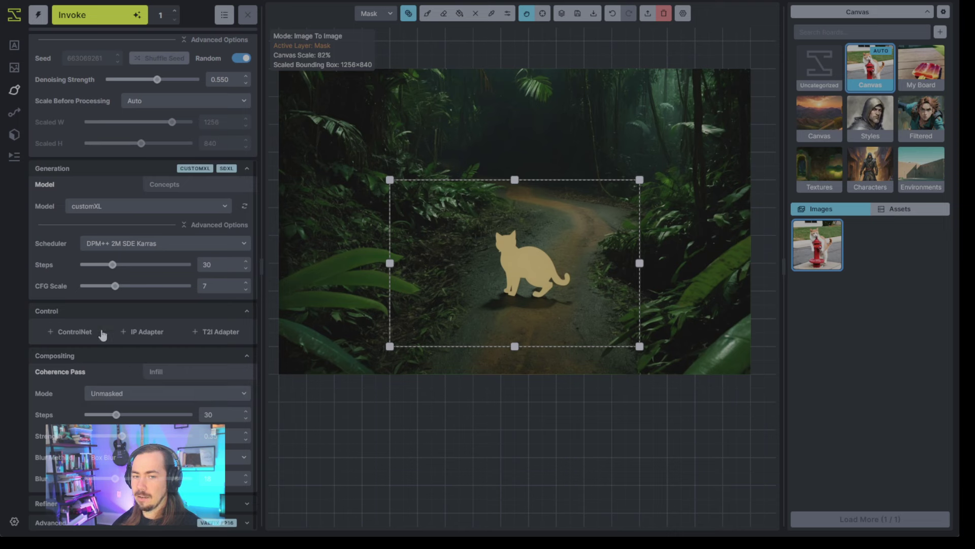
left_click(81, 332)
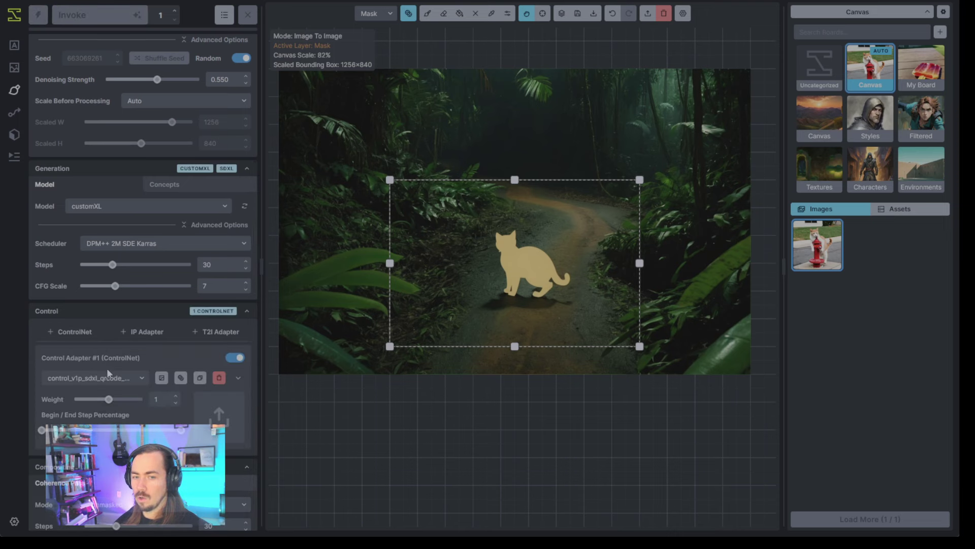
left_click(145, 381)
left_click(101, 487)
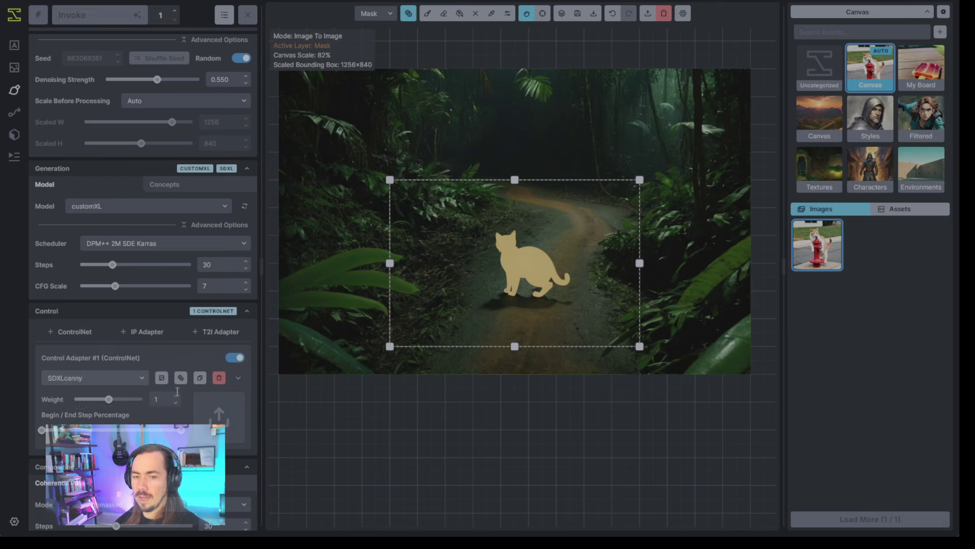
left_click(181, 377)
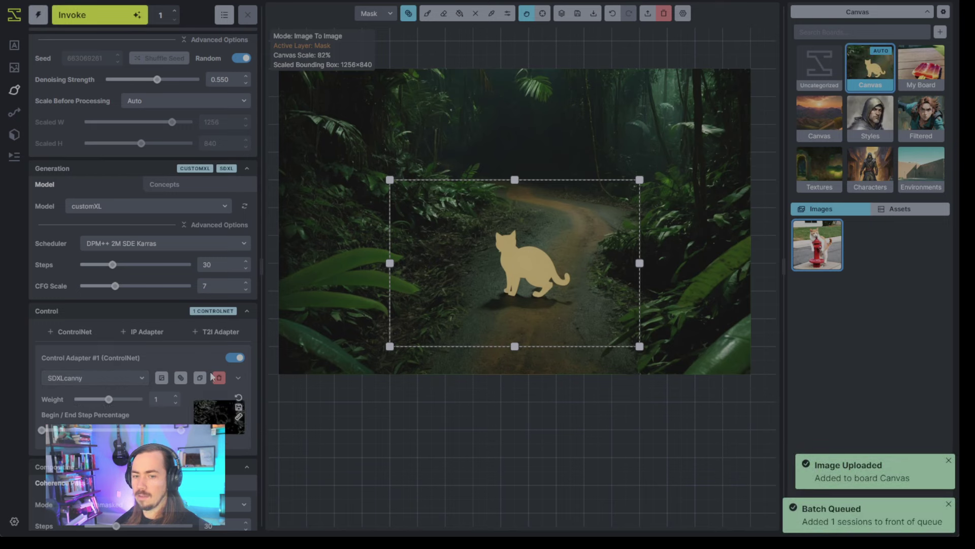
scroll(235, 312, "down", 5)
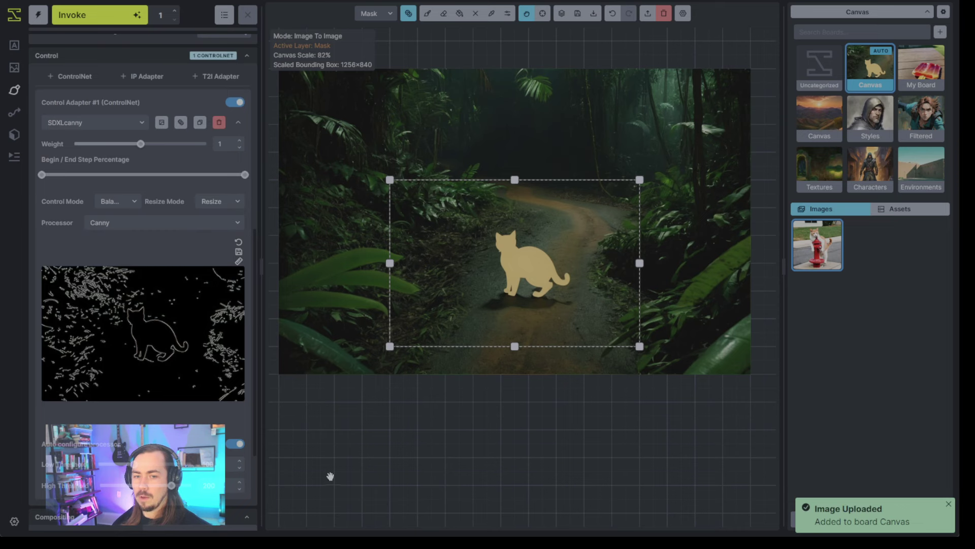
Cover the tan cat on the path with a circular brush stamp on the Mask layer.
mouse_move(115, 399)
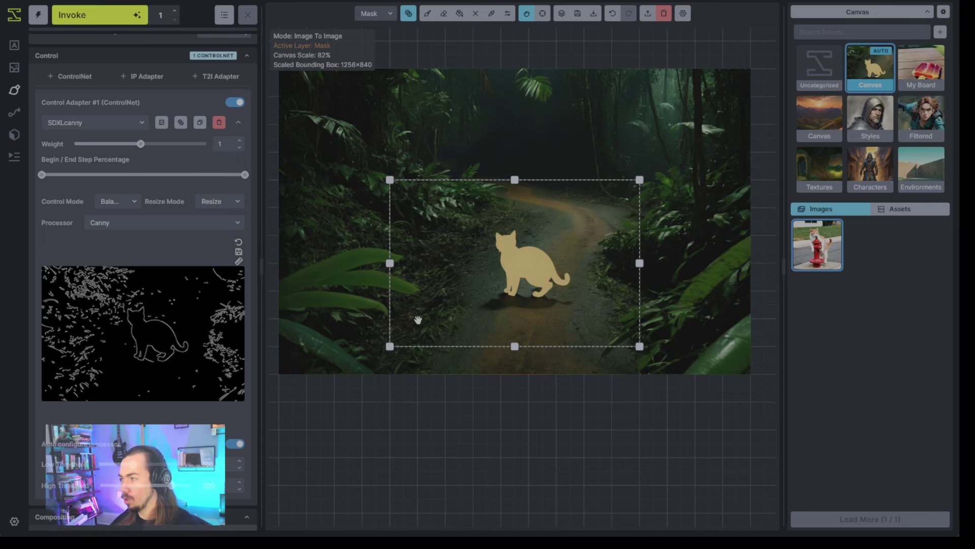
scroll(285, 312, "up", 3)
scroll(482, 308, "down", 3)
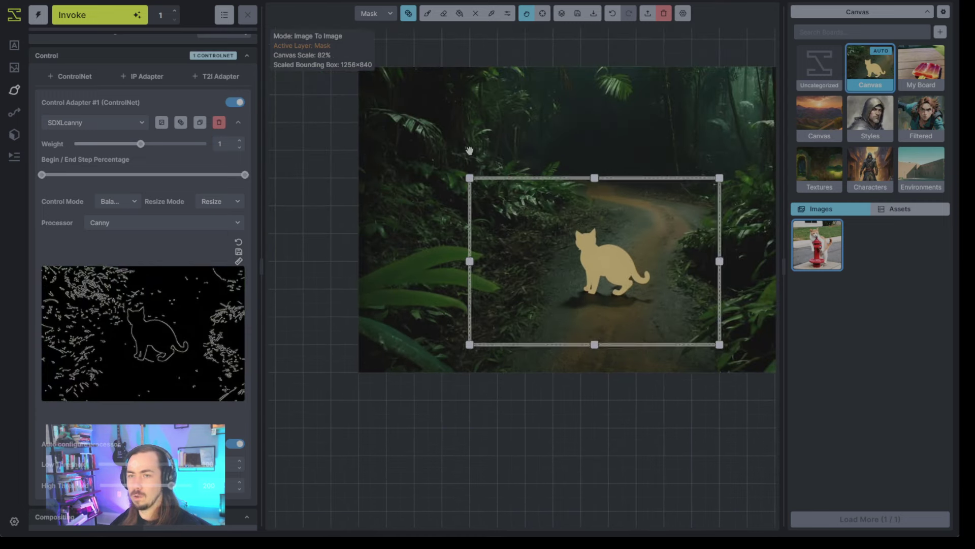
left_click(428, 13)
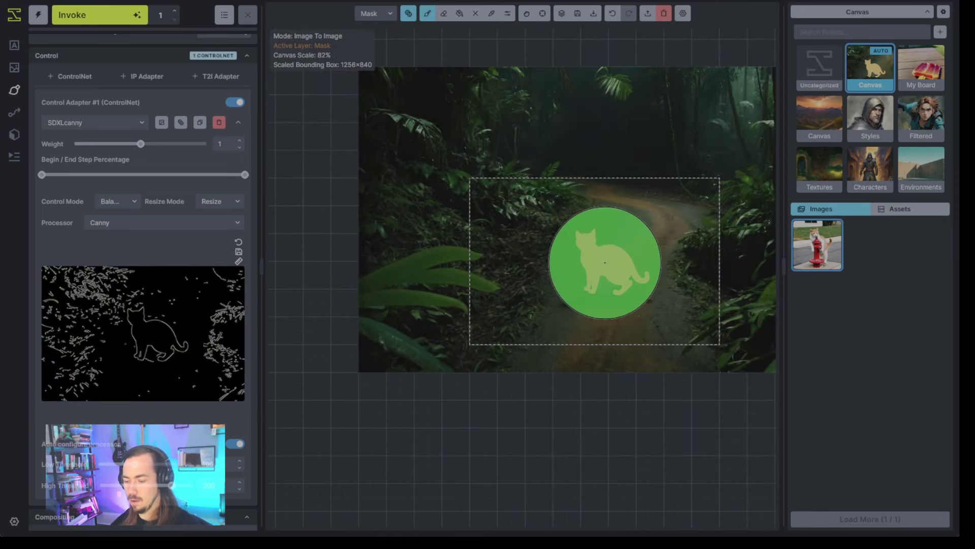
left_click(605, 262)
Raise the denoising strength to 0.8 for the ControlNet-guided inpainting.
mouse_move(199, 275)
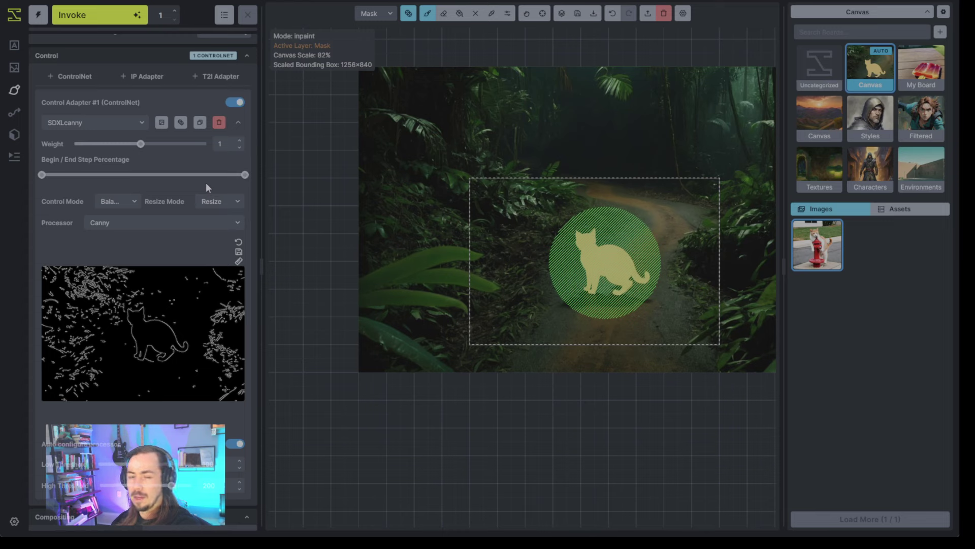
scroll(193, 211, "up", 5)
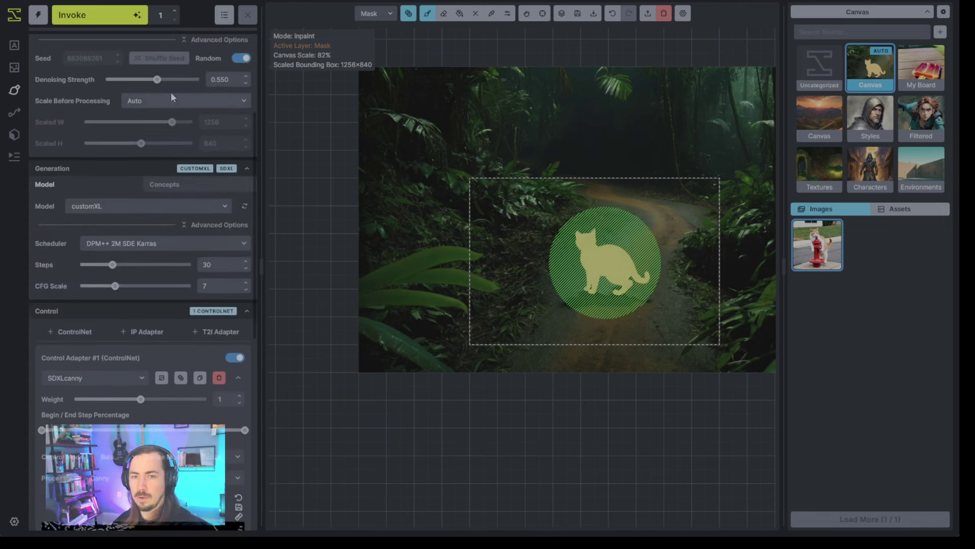
left_click_drag(157, 79, 181, 80)
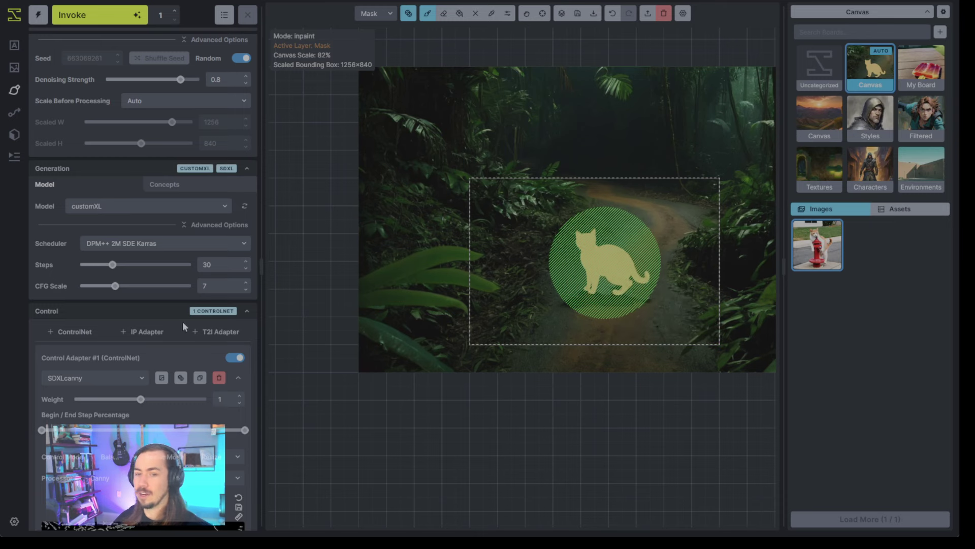
Try ControlNet end step percentages of 60% and 50%, and restore the end to 100%.
scroll(182, 321, "down", 8)
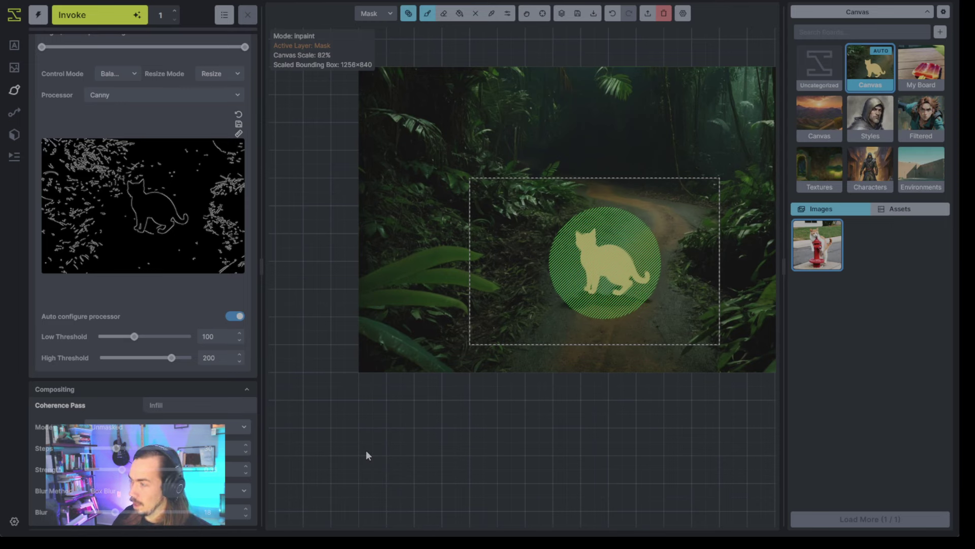
scroll(218, 315, "up", 3)
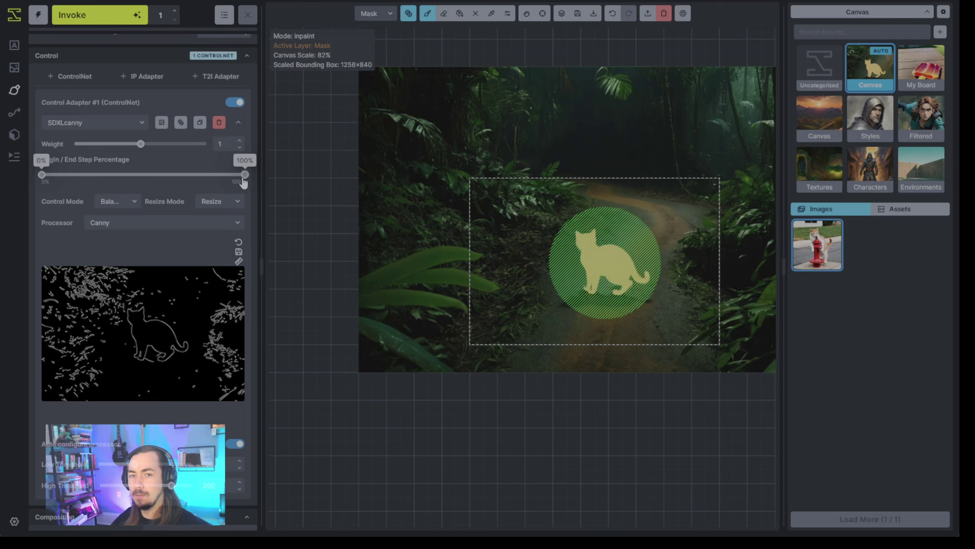
left_click_drag(245, 174, 163, 175)
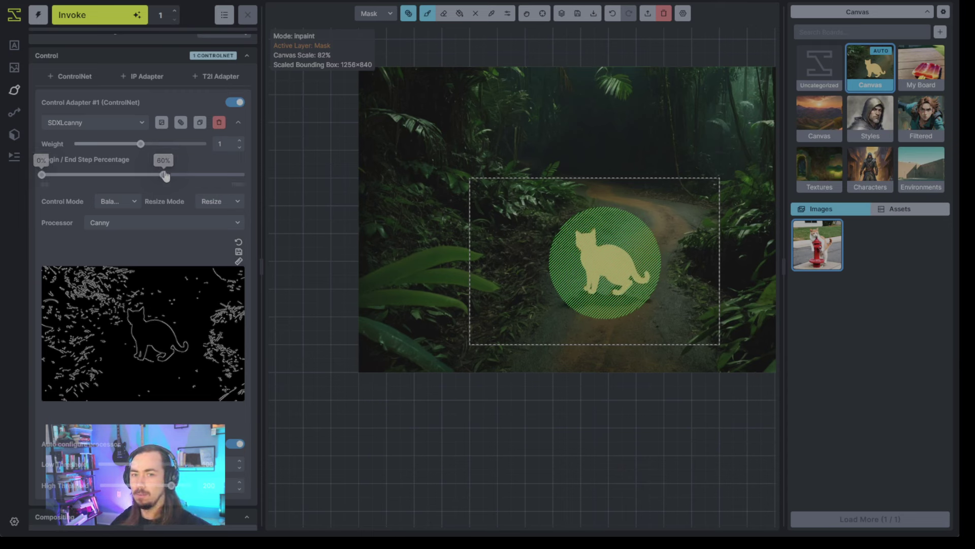
left_click_drag(164, 175, 143, 177)
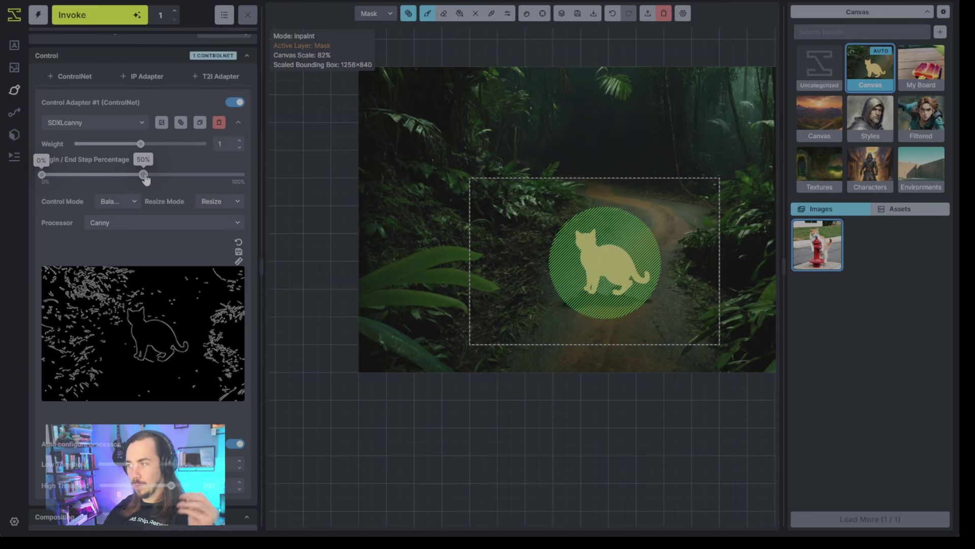
scroll(160, 181, "up", 8)
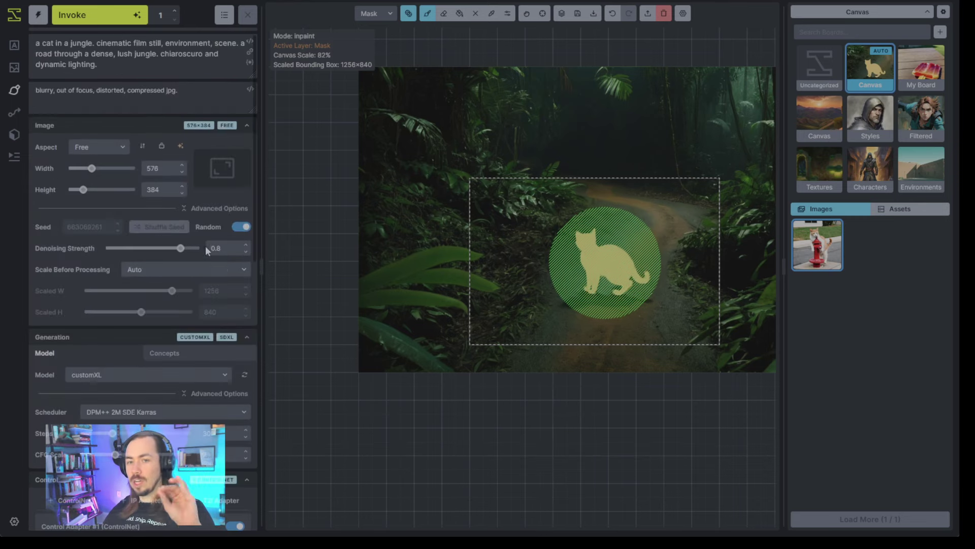
scroll(205, 246, "down", 6)
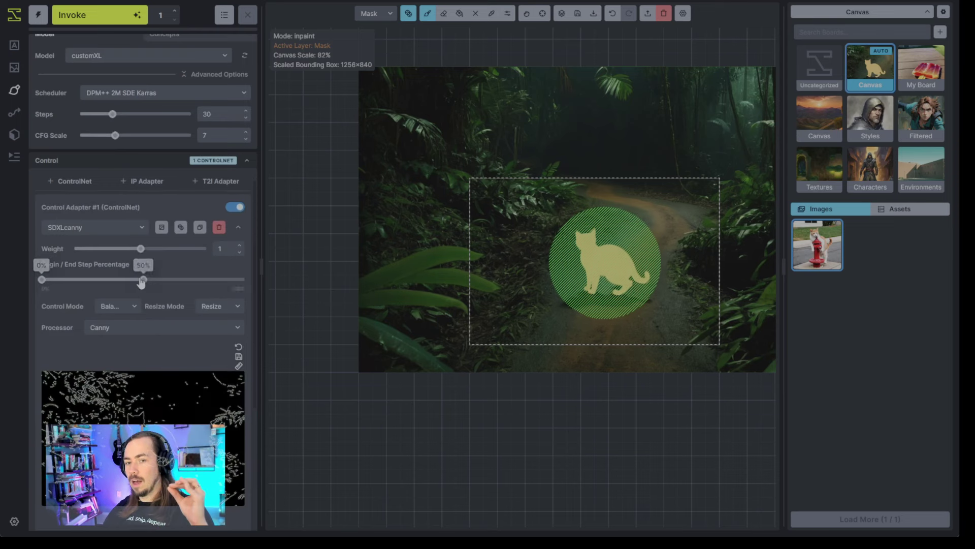
left_click_drag(143, 280, 253, 282)
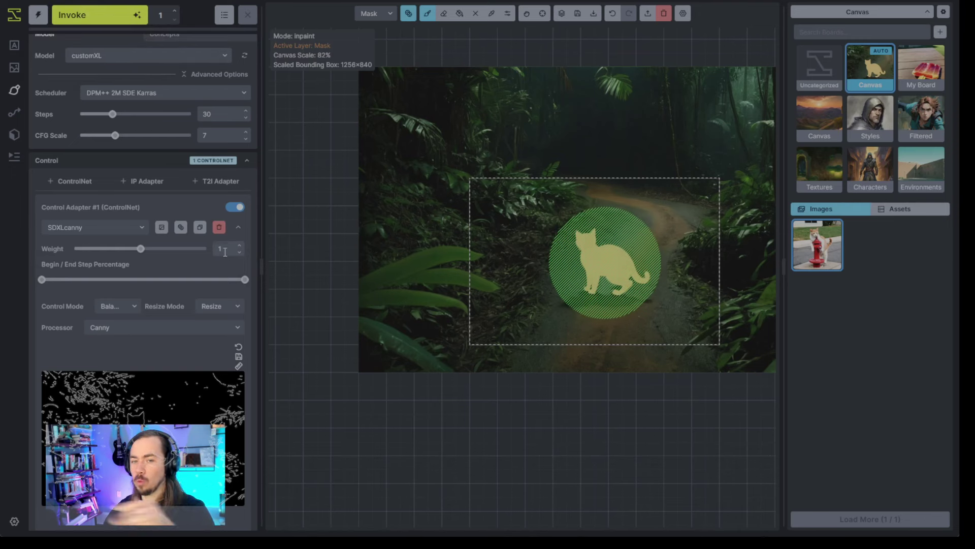
Generate the masked cat with the SDXLcanny ControlNet active over the full step range and inspect the result up close.
key("ctrl+Return")
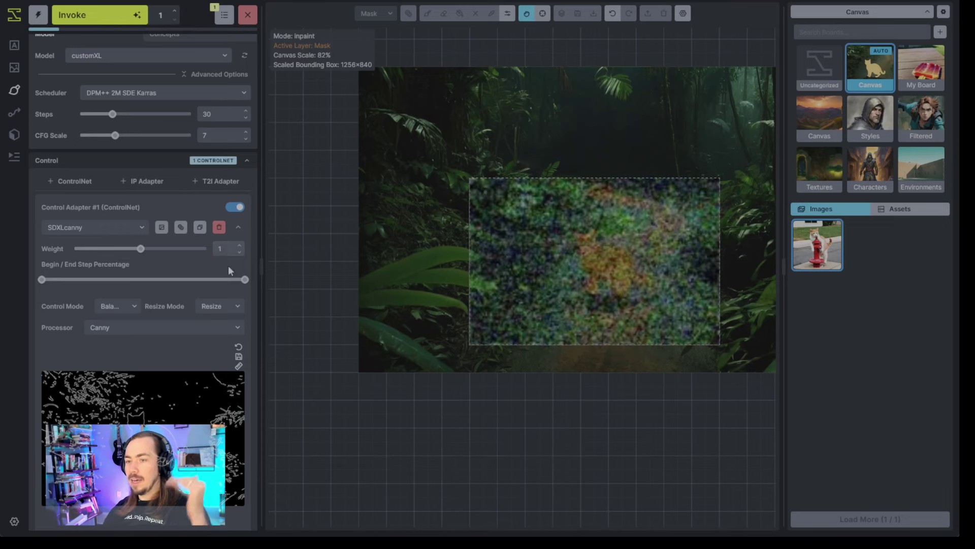
scroll(152, 254, "up", 3)
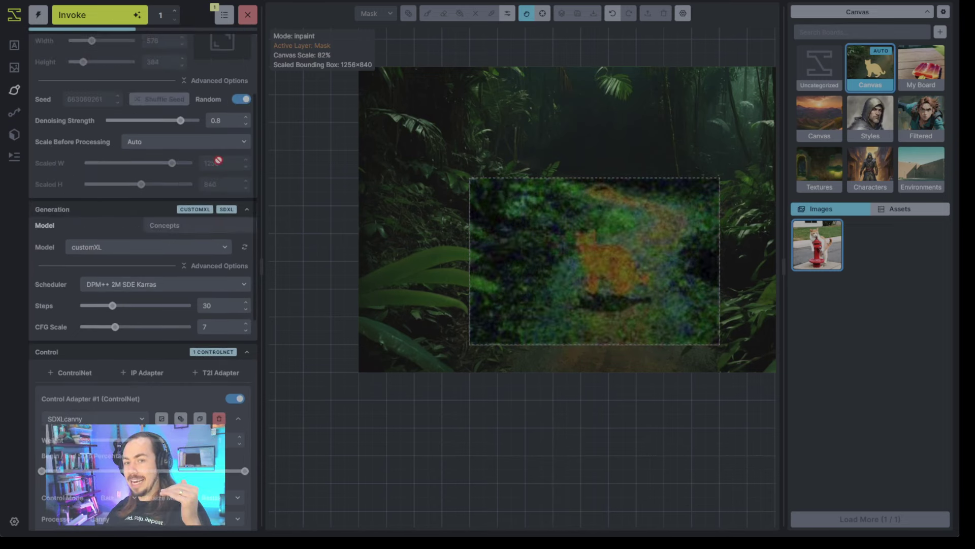
scroll(153, 305, "down", 5)
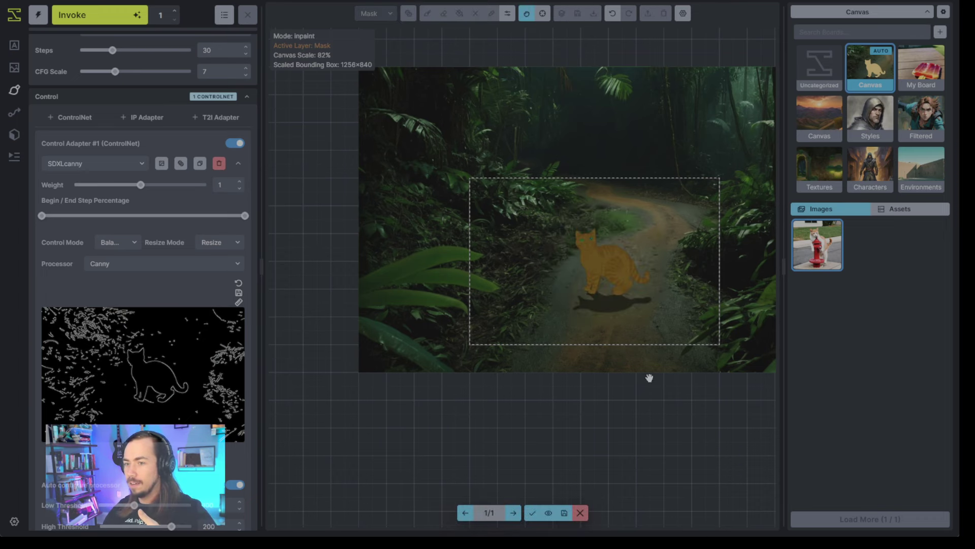
scroll(617, 283, "up", 5)
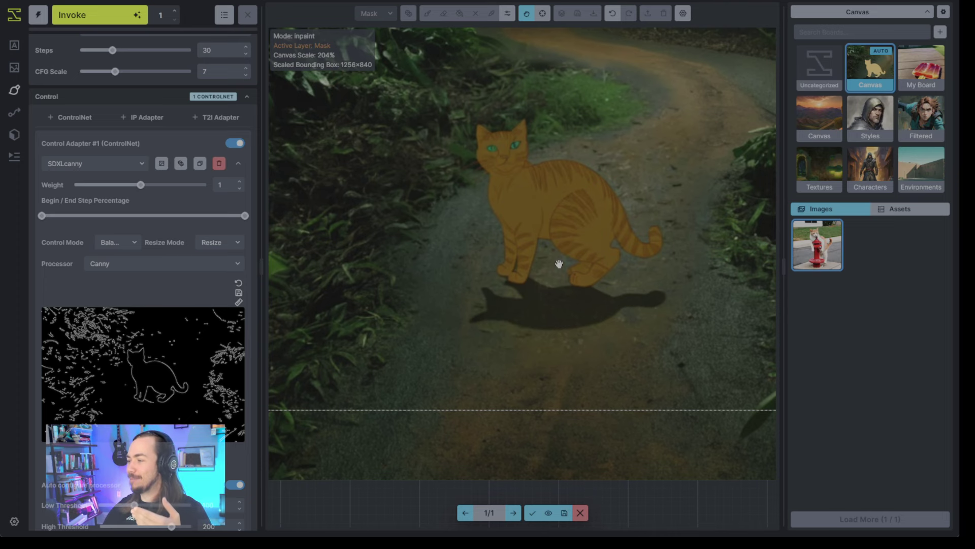
scroll(559, 264, "down", 2)
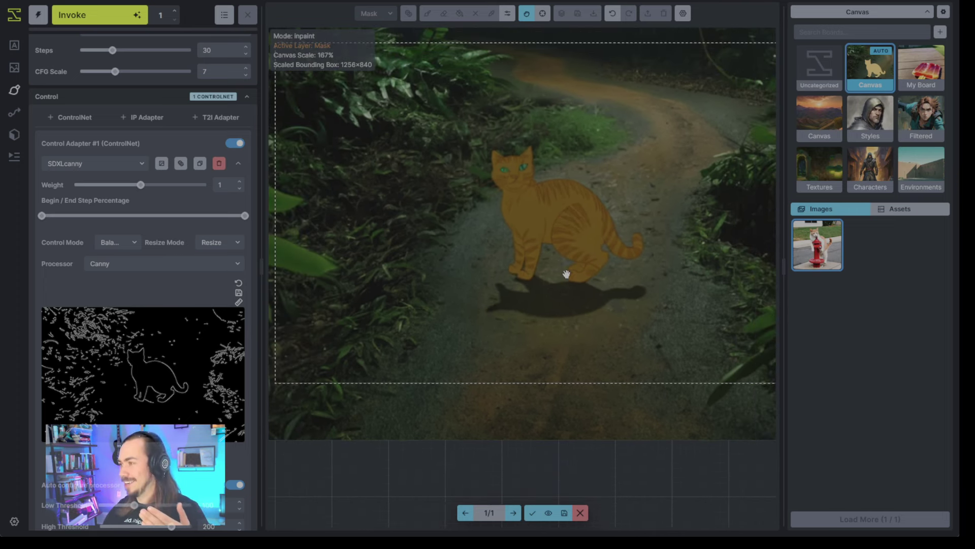
scroll(564, 275, "down", 2)
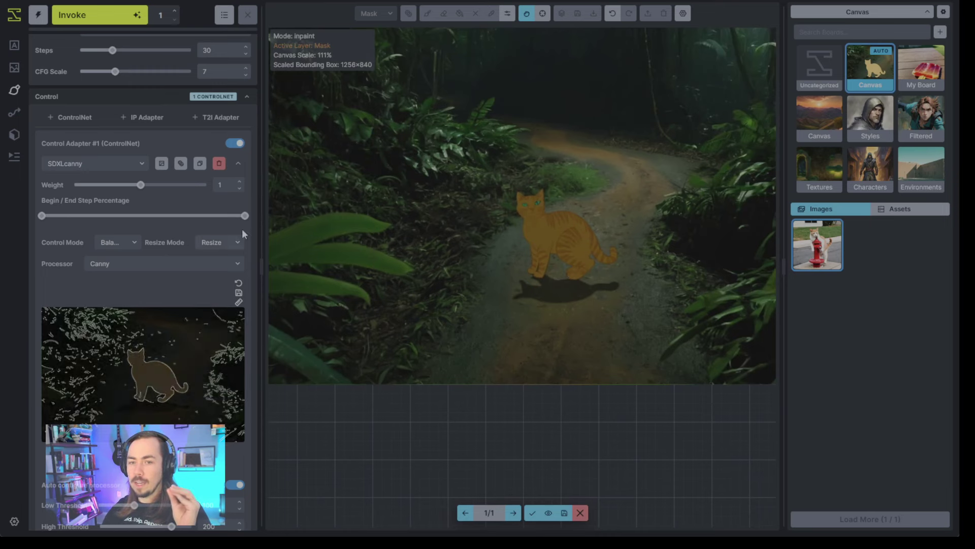
Set the ControlNet's end step percentage to 50% and generate the masked cat again.
left_click_drag(245, 215, 143, 216)
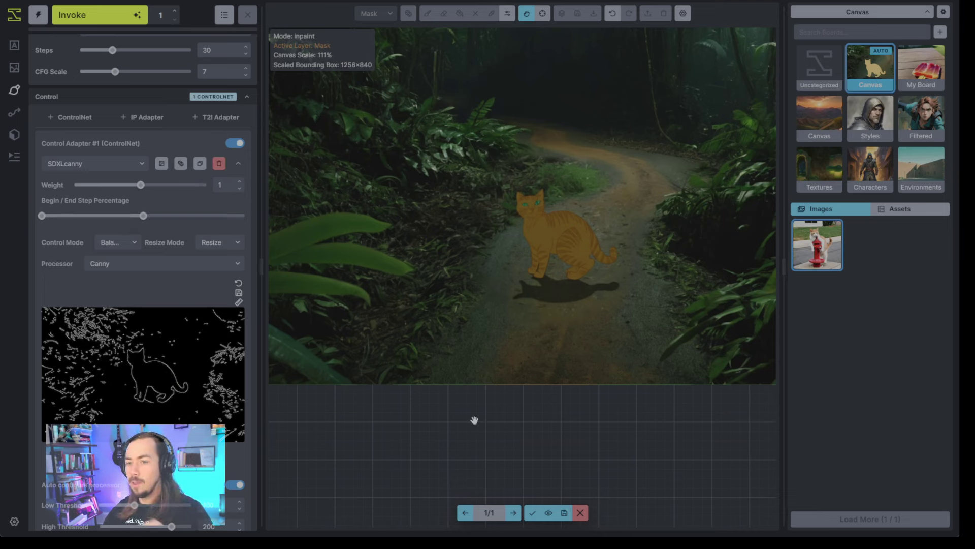
key("ctrl+Return")
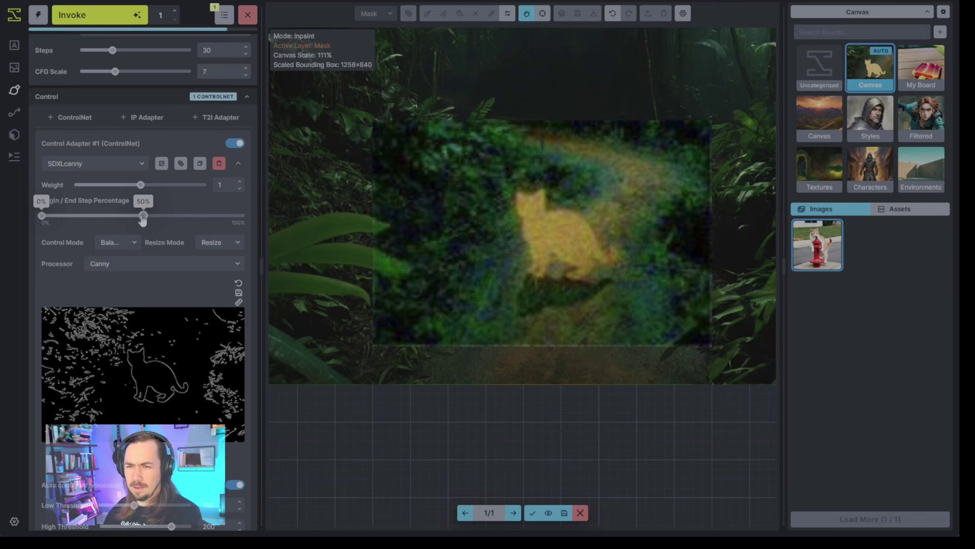
Lower the ControlNet's end step percentage to about 25% and generate the masked cat again.
left_click_drag(143, 216, 103, 216)
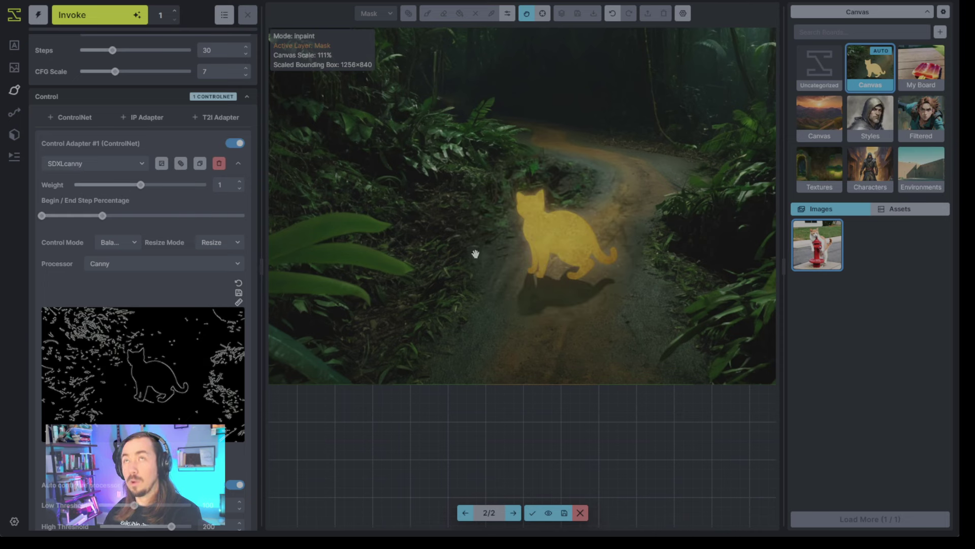
mouse_move(102, 216)
left_mouse_down()
mouse_move(83, 218)
mouse_move(92, 217)
left_mouse_up()
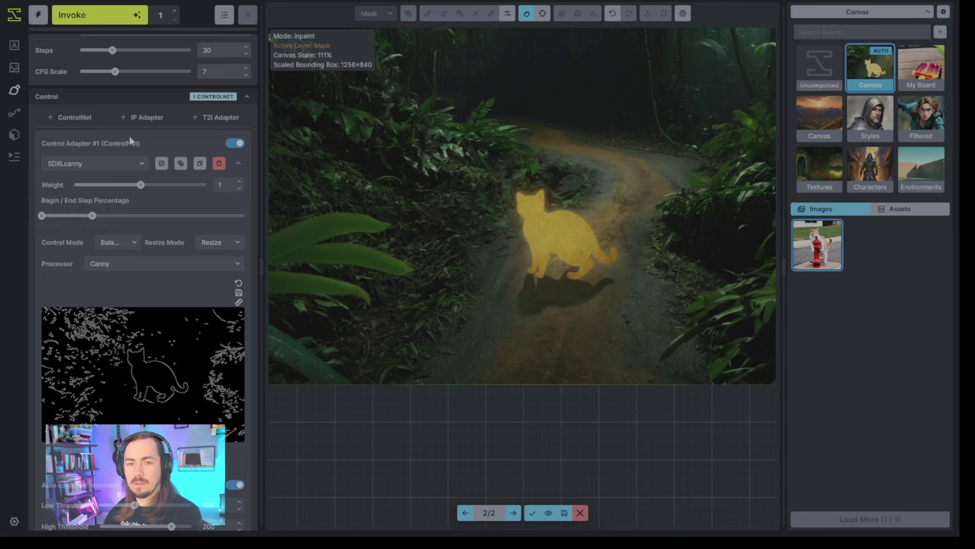
left_click(103, 18)
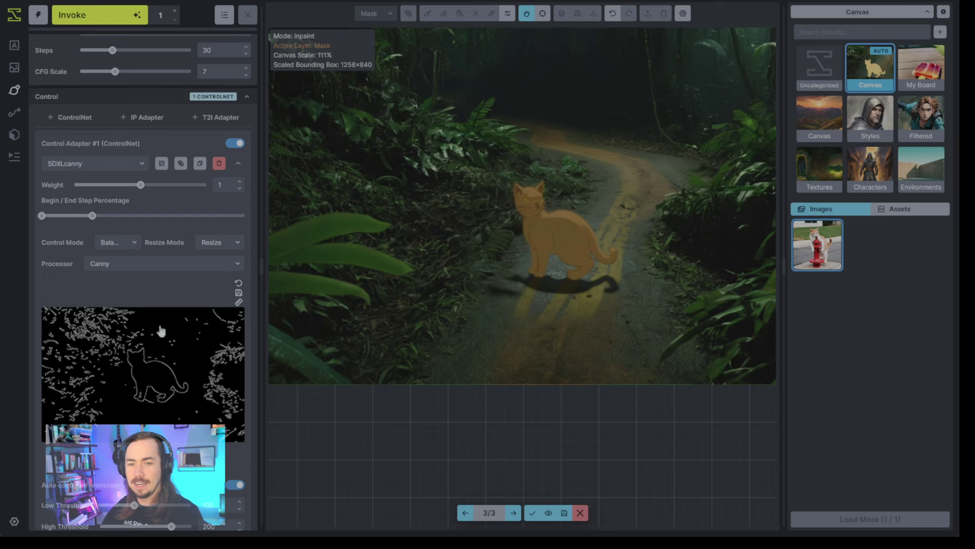
Set the ControlNet weight to 0.65 and its end step to about 20%, generate the masked cat, and inspect the result up close.
left_click_drag(140, 186, 117, 185)
left_click_drag(91, 217, 88, 219)
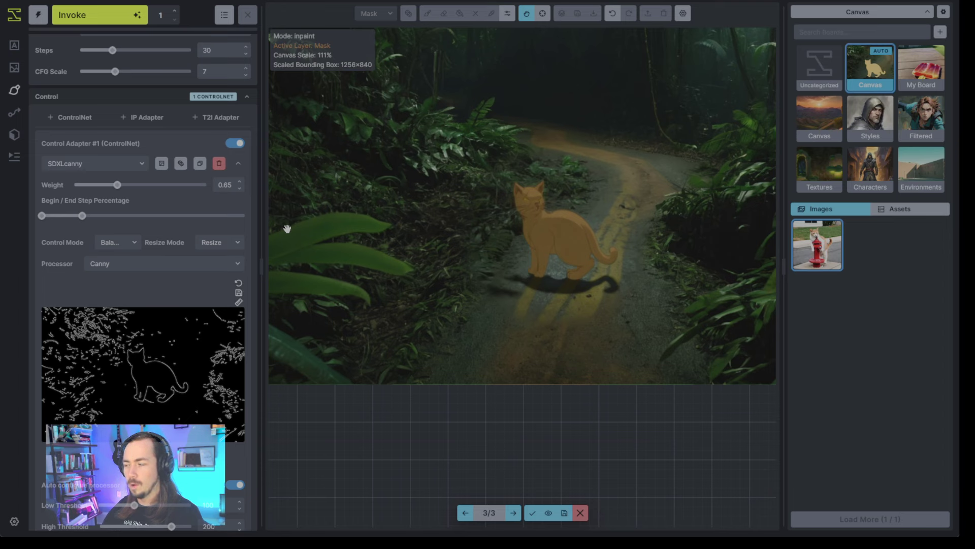
key("ctrl+Return")
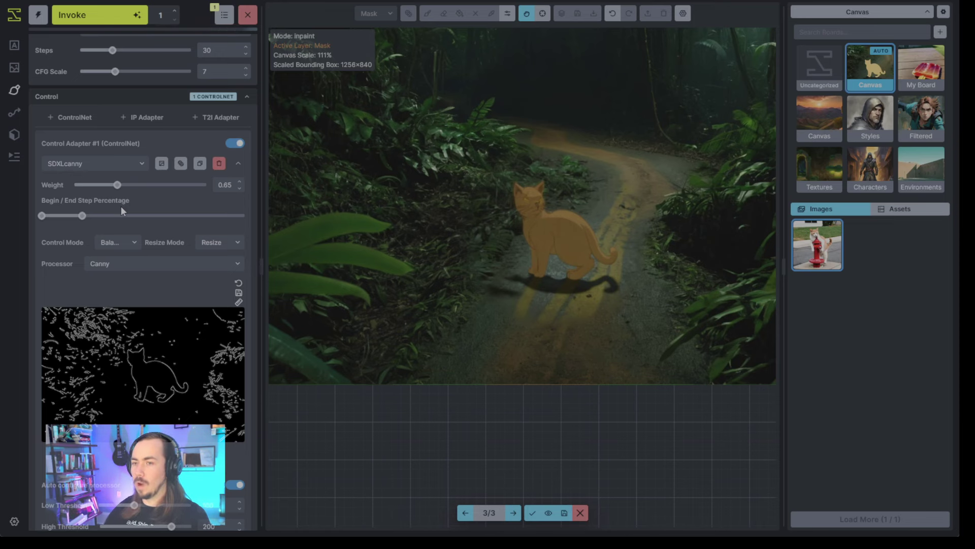
scroll(560, 256, "up", 1)
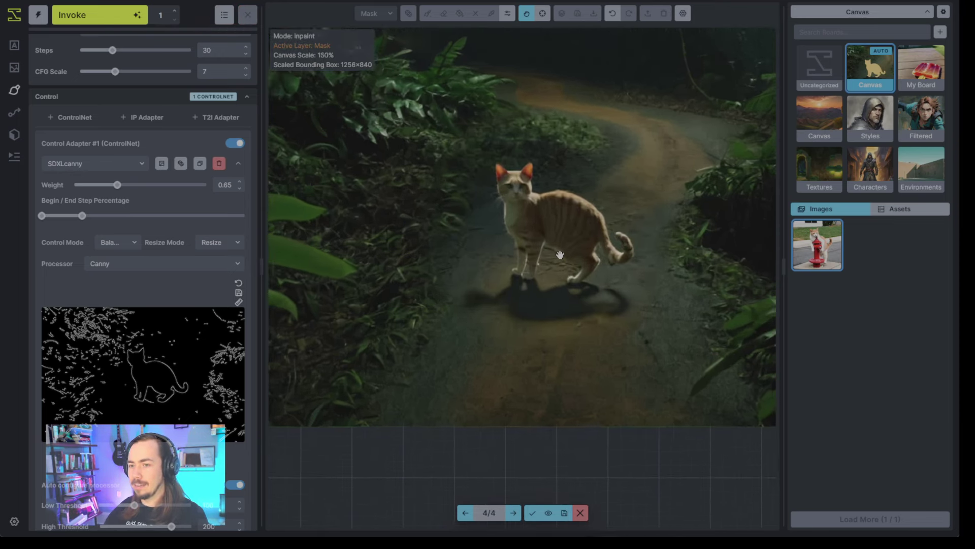
scroll(569, 268, "down", 2)
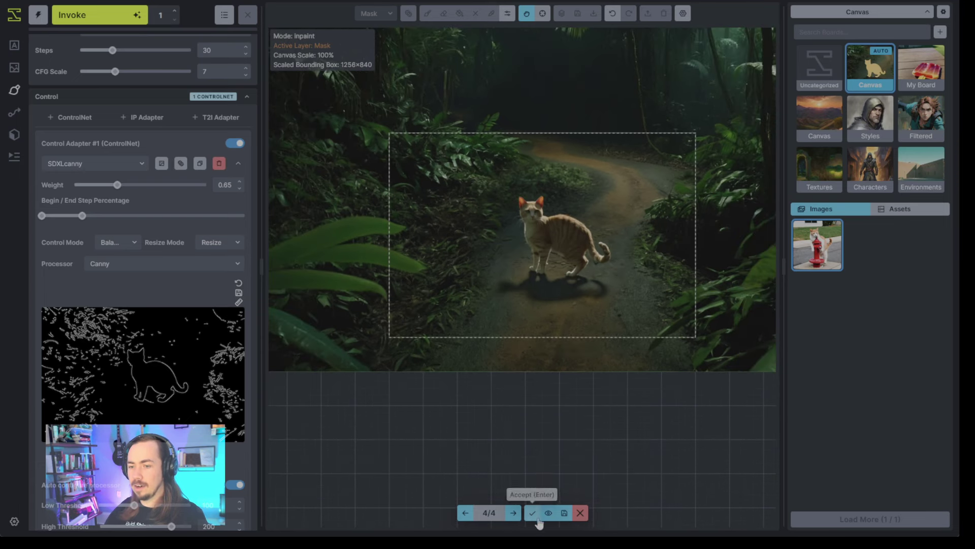
Compare the four generated cat variations and accept the fourth one onto the canvas.
left_click(463, 513)
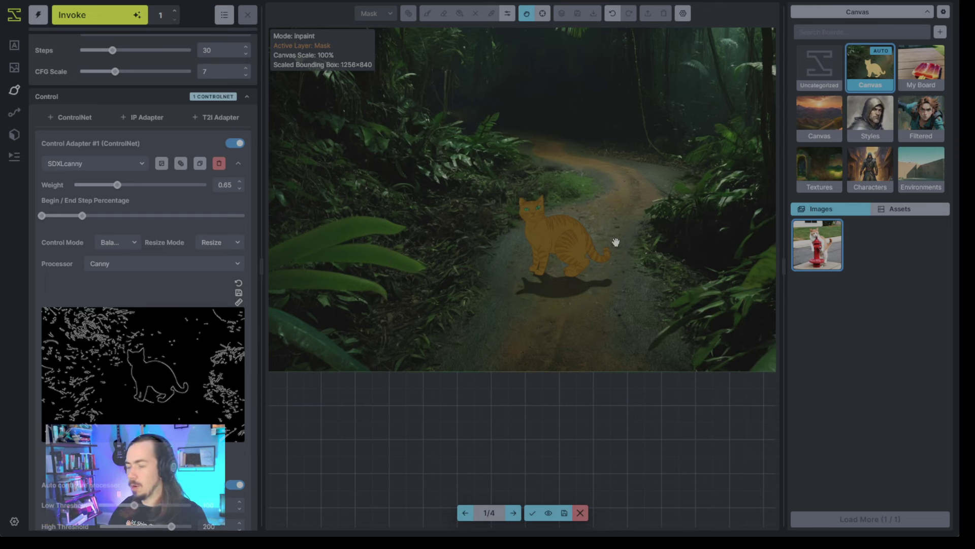
key("Right")
key("Right")
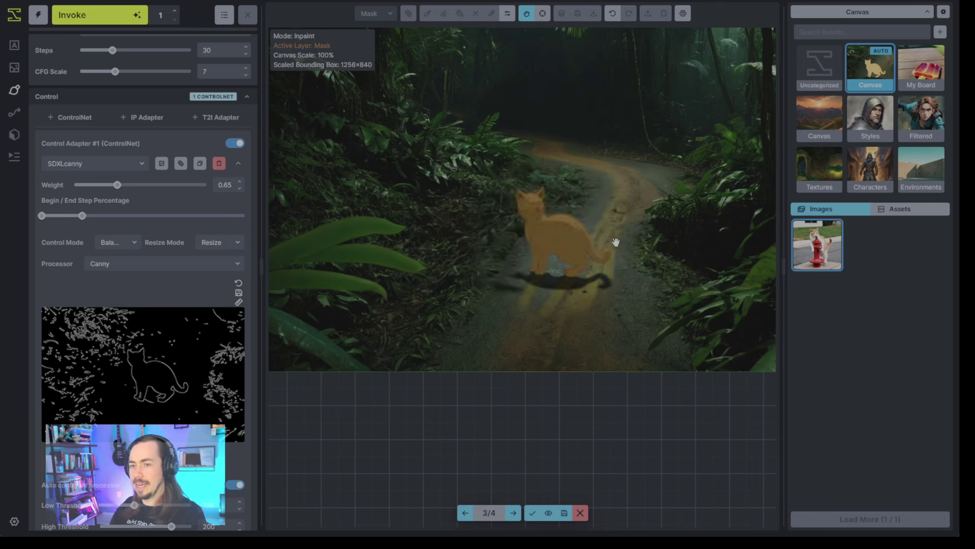
key("Right")
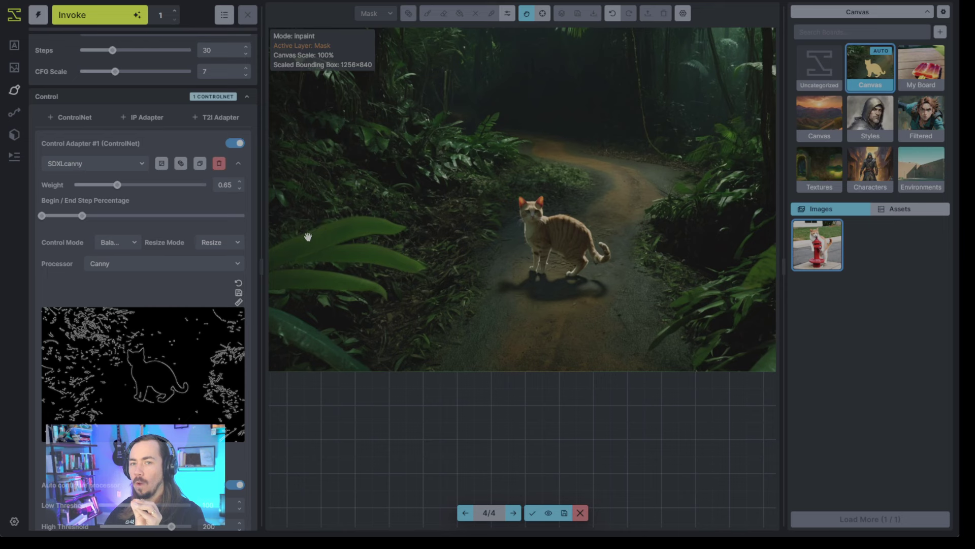
scroll(203, 239, "up", 5)
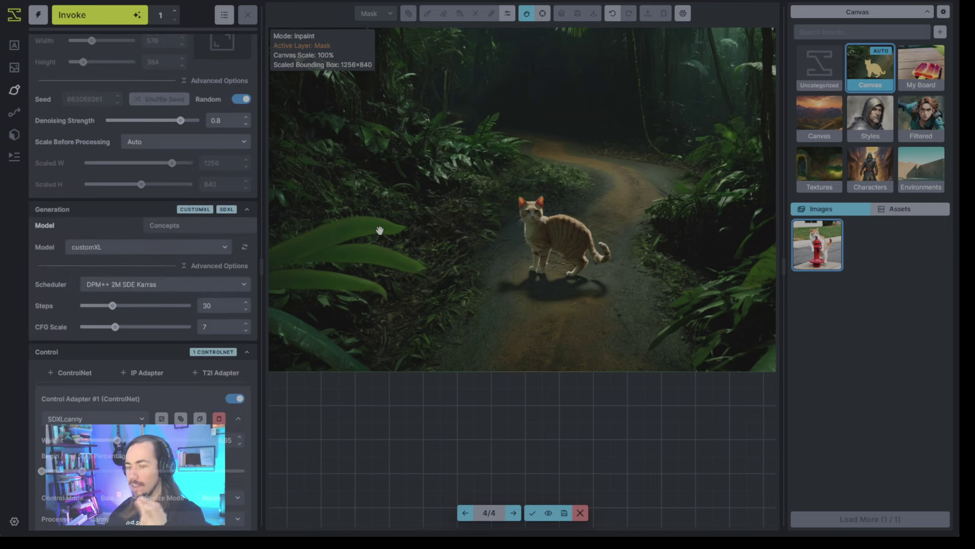
scroll(228, 235, "down", 5)
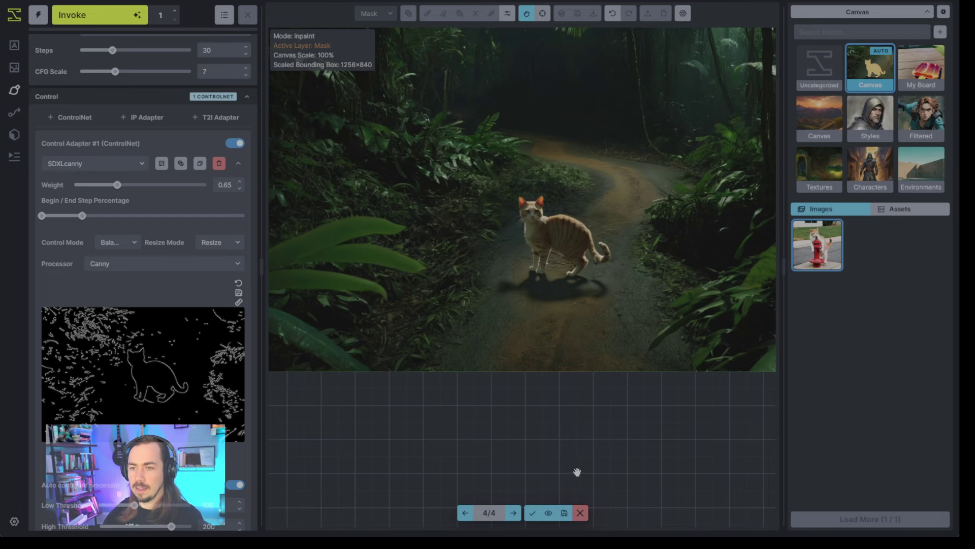
left_click(532, 513)
Move the bounding box to the image's lower-right corner and enlarge it to cover the whole jungle image.
scroll(660, 419, "down", 2)
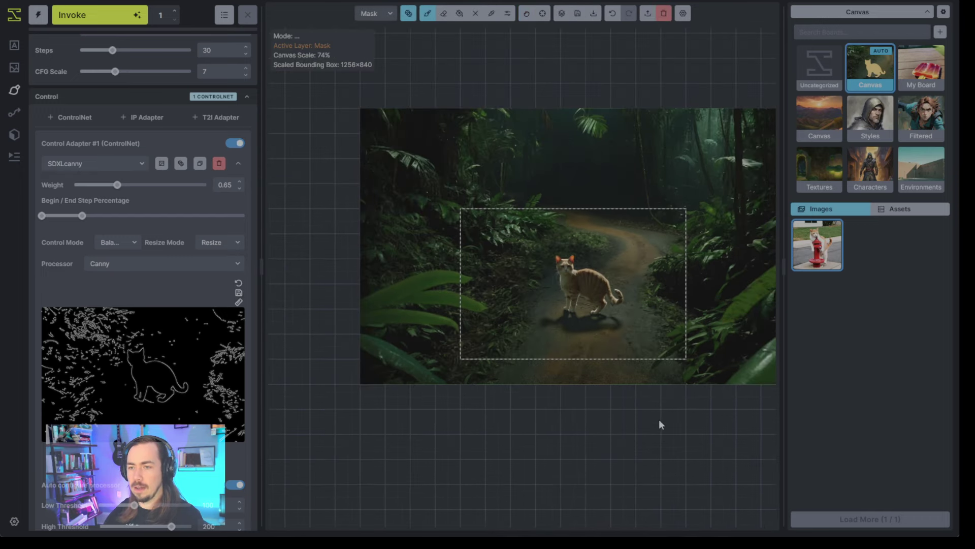
key("v")
left_click_drag(731, 385, 690, 414)
left_click_drag(646, 337, 743, 366)
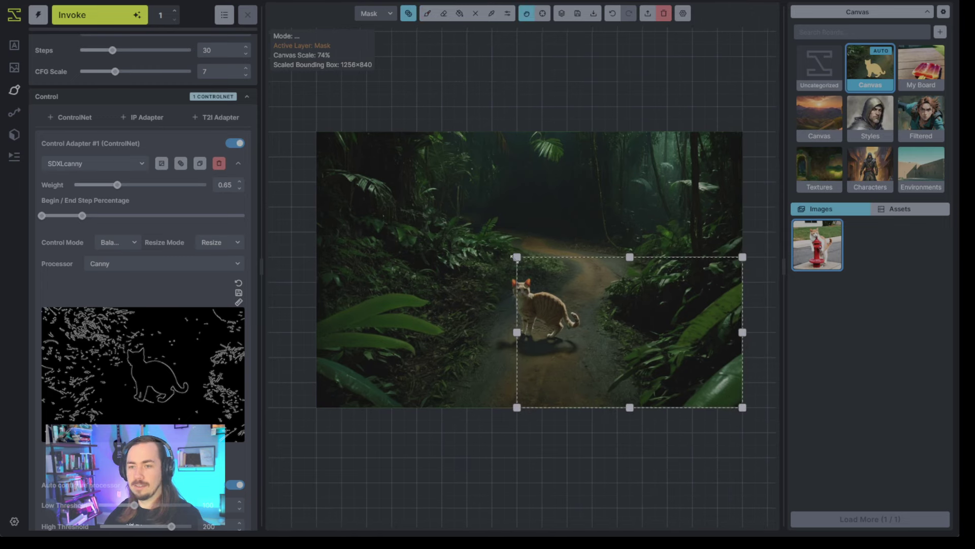
left_click_drag(515, 257, 316, 142)
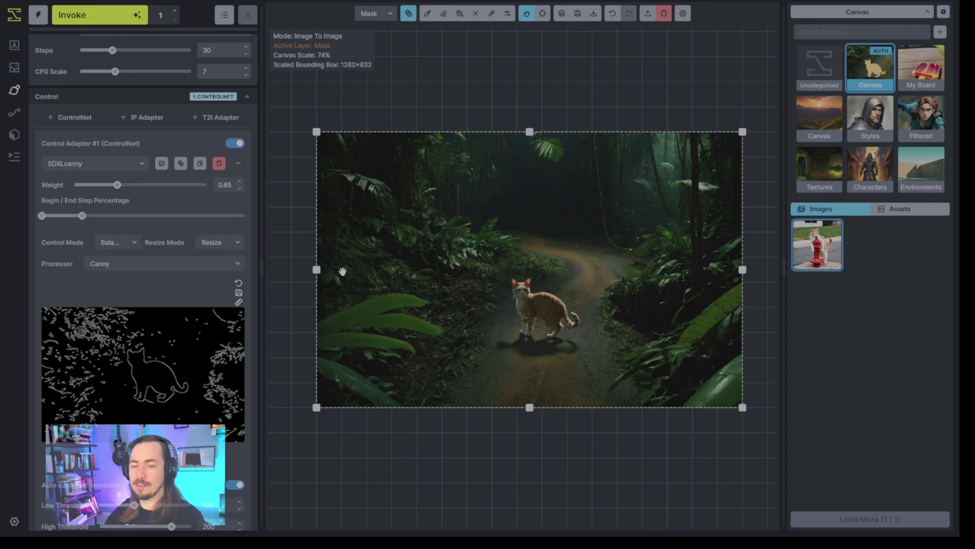
Try a narrower bounding box at different positions over the image, and stretch it back to the full image.
left_click_drag(316, 269, 392, 269)
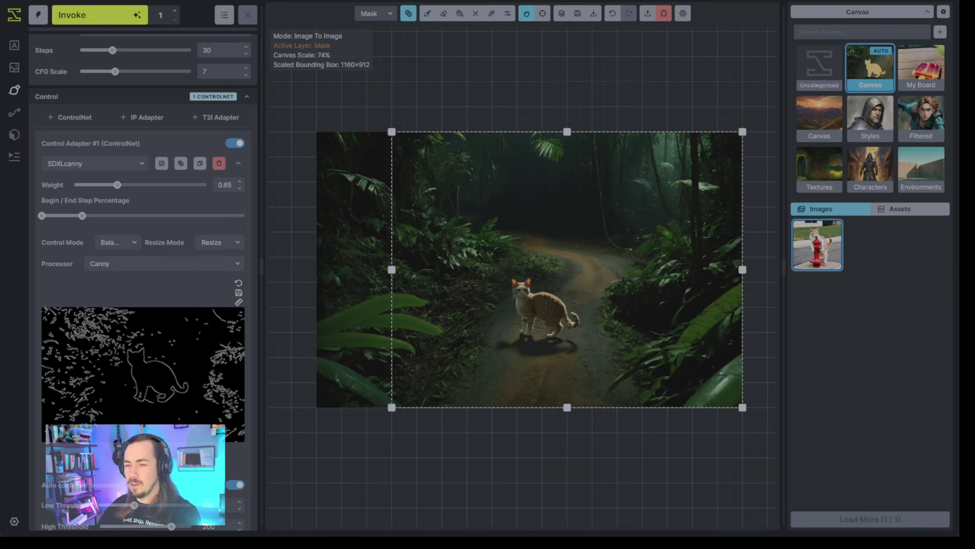
left_click_drag(627, 404, 573, 413)
left_click_drag(668, 269, 741, 269)
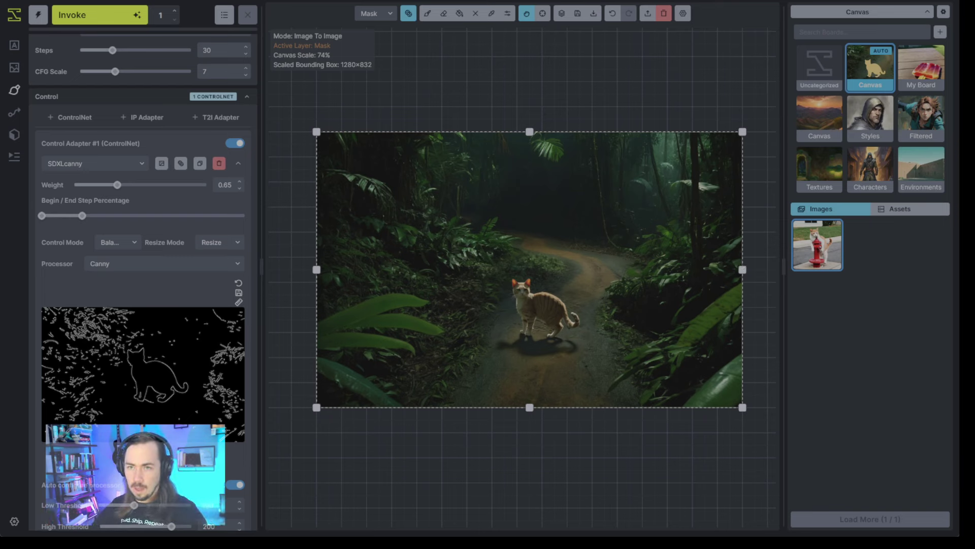
Paint a large round inpaint mask over the cat and the surrounding path with the brush.
left_click(428, 13)
left_click_drag(508, 297, 541, 313)
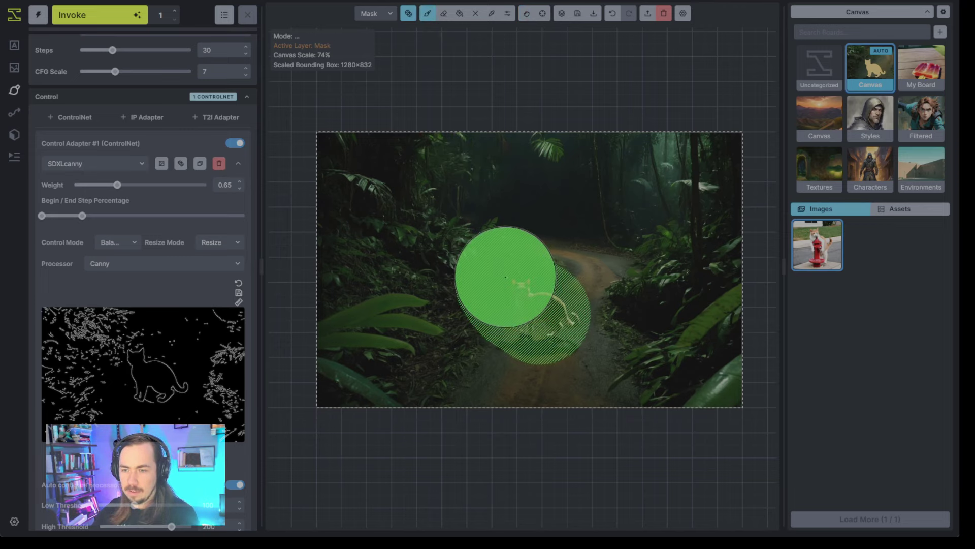
mouse_move(505, 277)
left_mouse_down()
mouse_move(517, 298)
mouse_move(520, 269)
mouse_move(503, 326)
left_mouse_up()
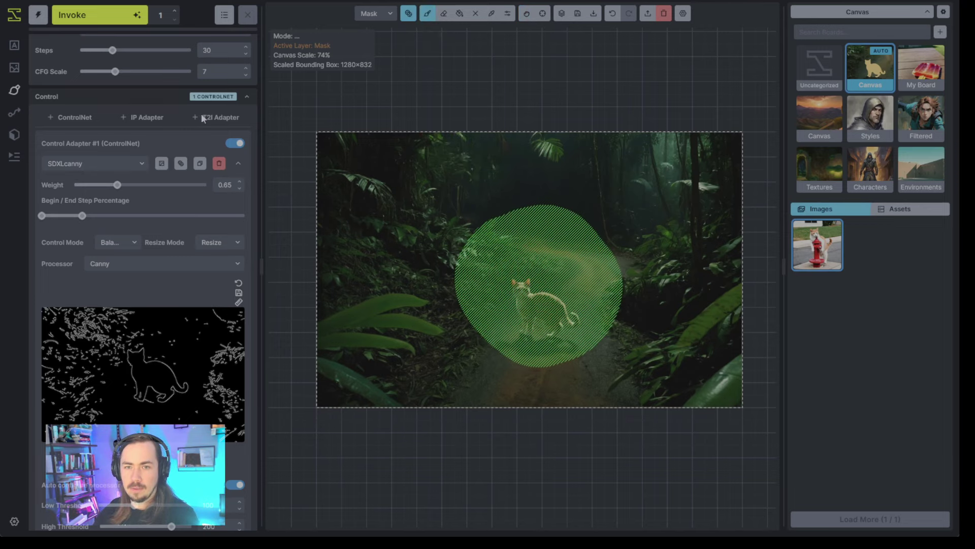
Collapse the Control, Generation and Image settings and examine the Coherence Pass options under Compositing.
left_click(227, 95)
scroll(170, 203, "up", 2)
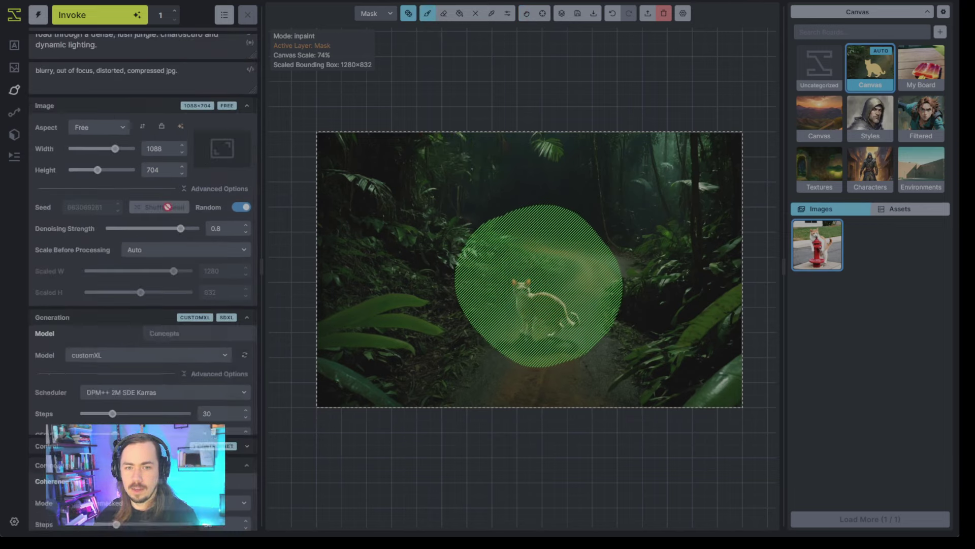
left_click(106, 317)
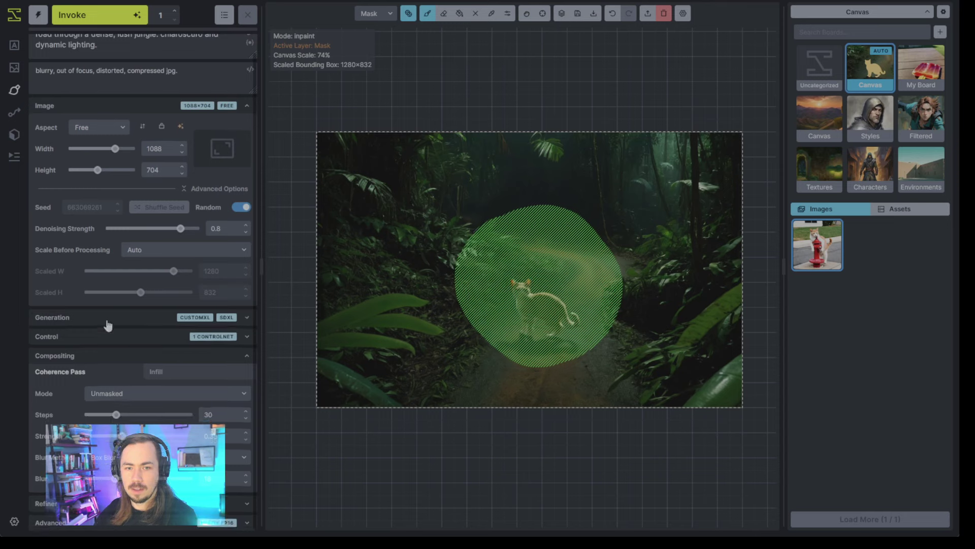
left_click(141, 109)
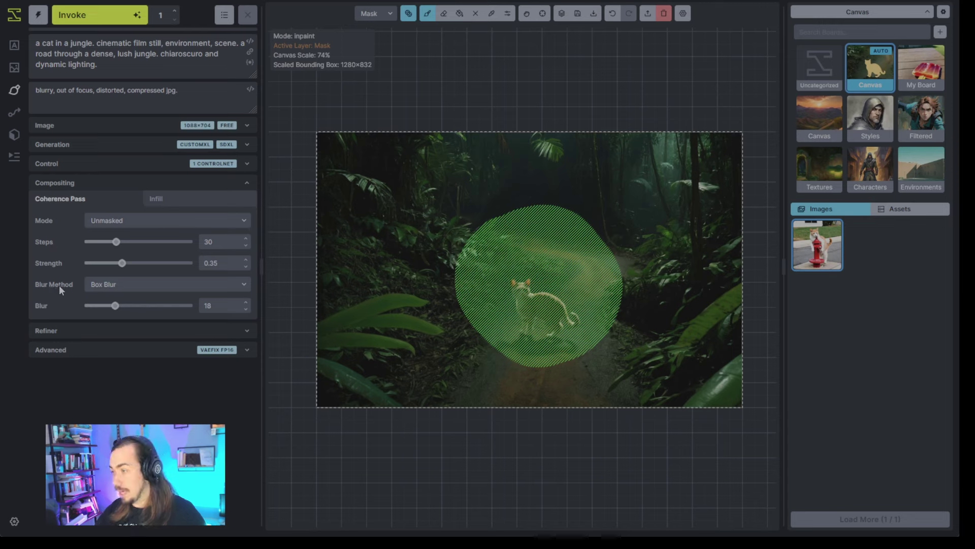
mouse_move(59, 285)
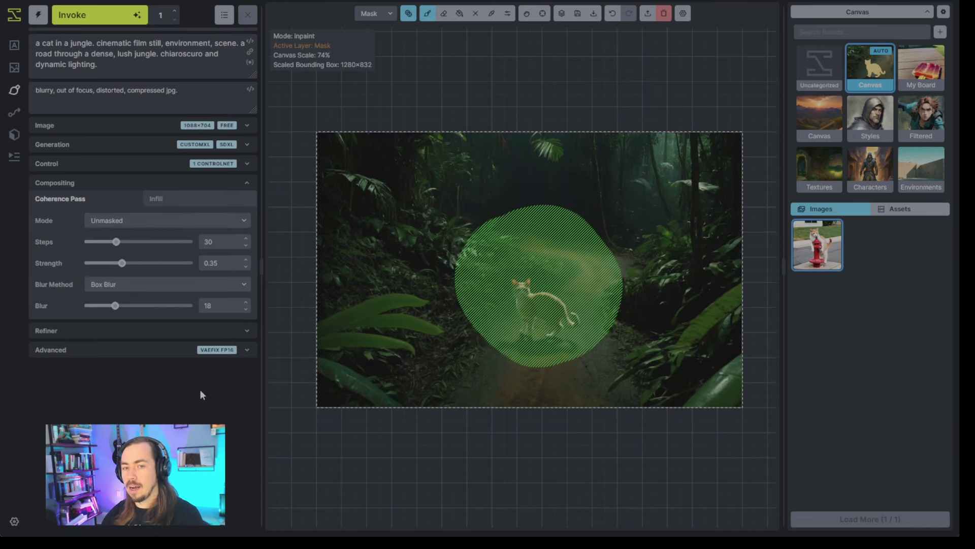
Clear the mask and shift the bounding box partly past the image's left edge for outpainting.
key("v")
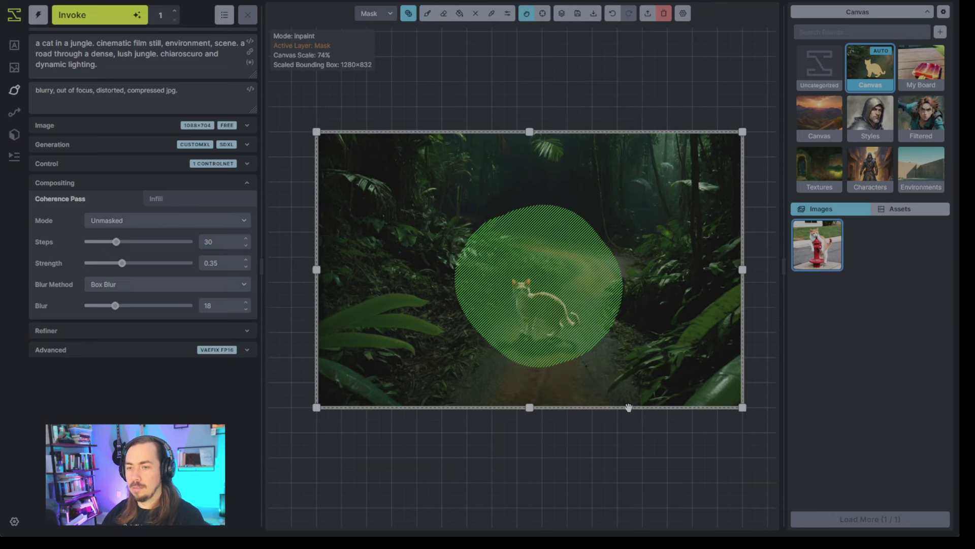
left_click_drag(642, 406, 633, 426)
left_click_drag(311, 249, 287, 248)
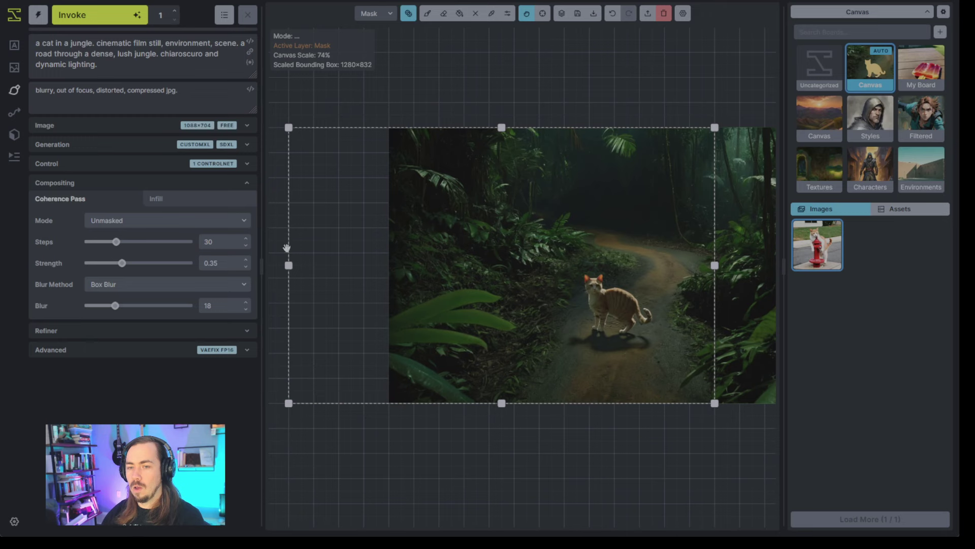
Expand the Image settings and review the Compositing infill options, returning to the Coherence Pass options.
left_click(232, 131)
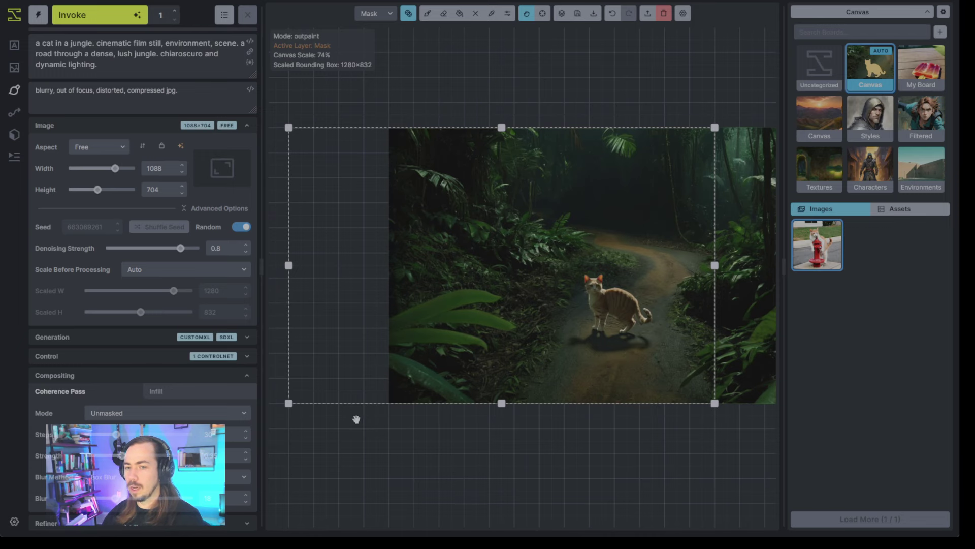
left_click(171, 395)
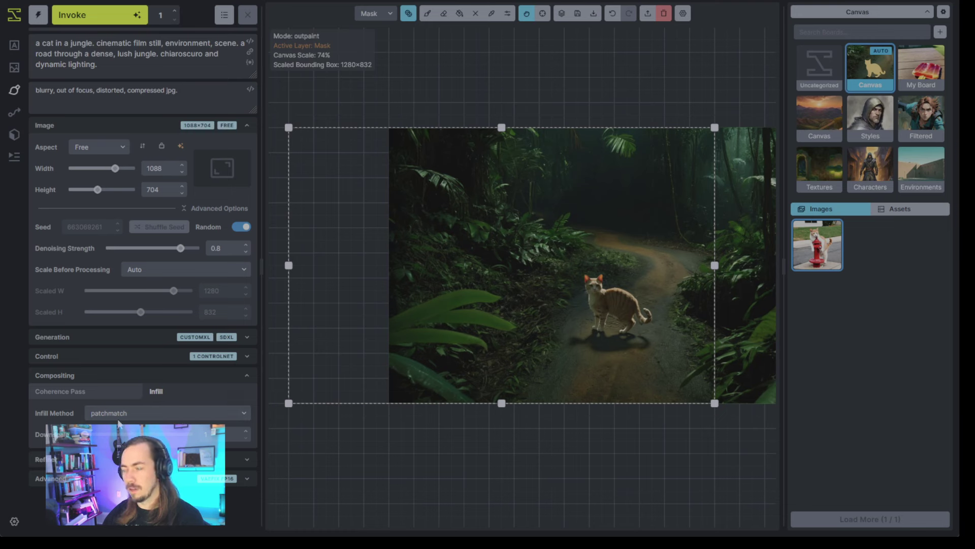
left_click(81, 394)
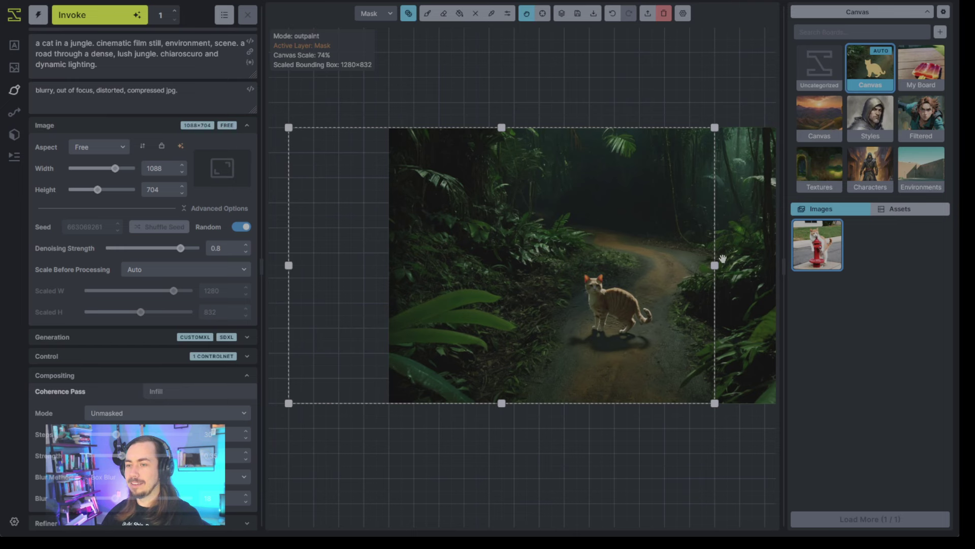
Resize the bounding box to 256×704 over the empty area beyond the image's left edge and sample a dark colour from the jungle.
left_click_drag(722, 259, 390, 282)
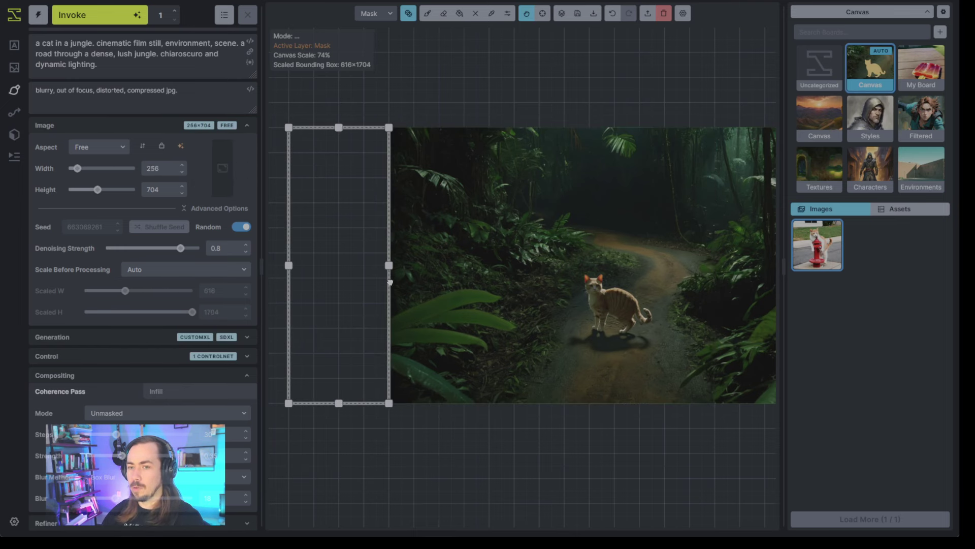
left_click(508, 15)
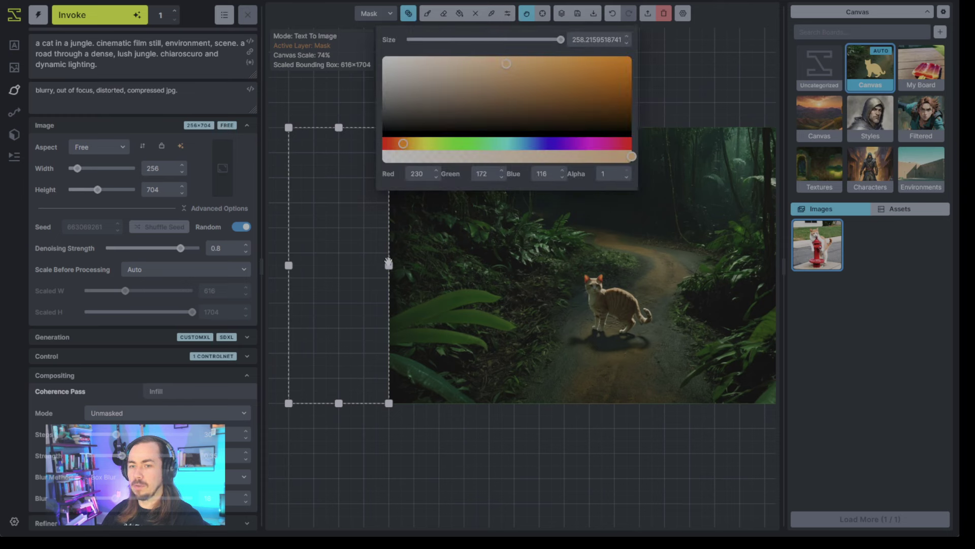
left_click_drag(391, 259, 415, 259)
key("b")
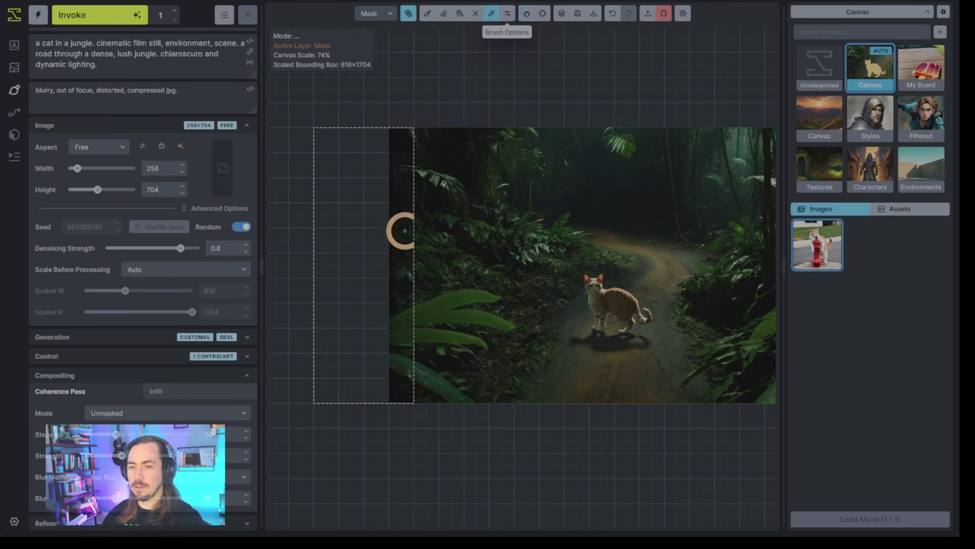
key("v")
left_click_drag(414, 250, 389, 250)
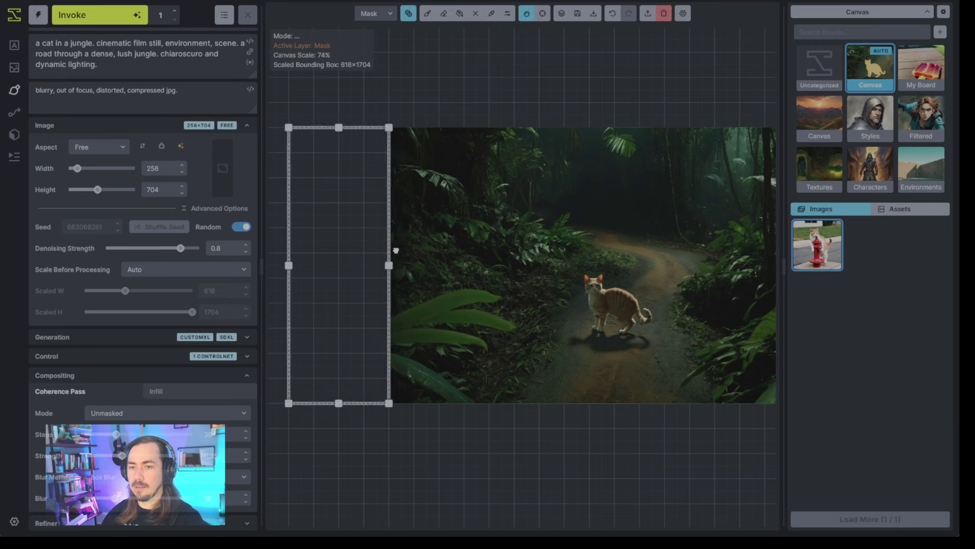
Fill the bounding box beside the jungle image with the sampled dark colour.
left_click(427, 13)
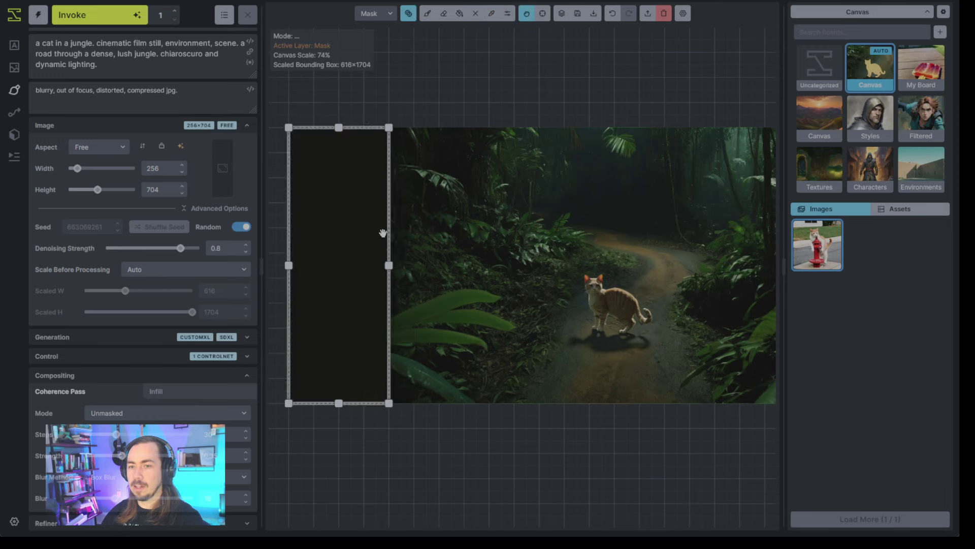
key("v")
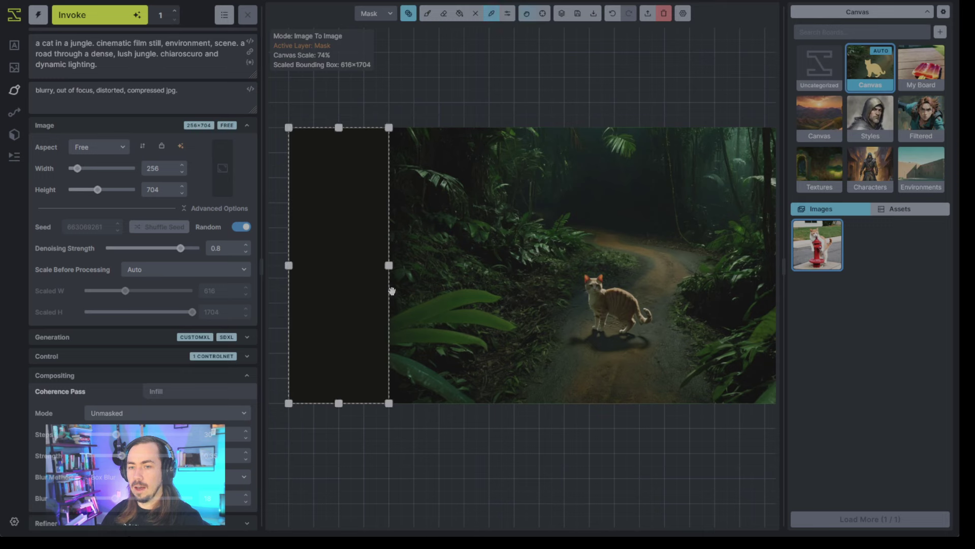
mouse_move(391, 279)
left_mouse_down()
mouse_move(416, 289)
mouse_move(386, 310)
left_mouse_up()
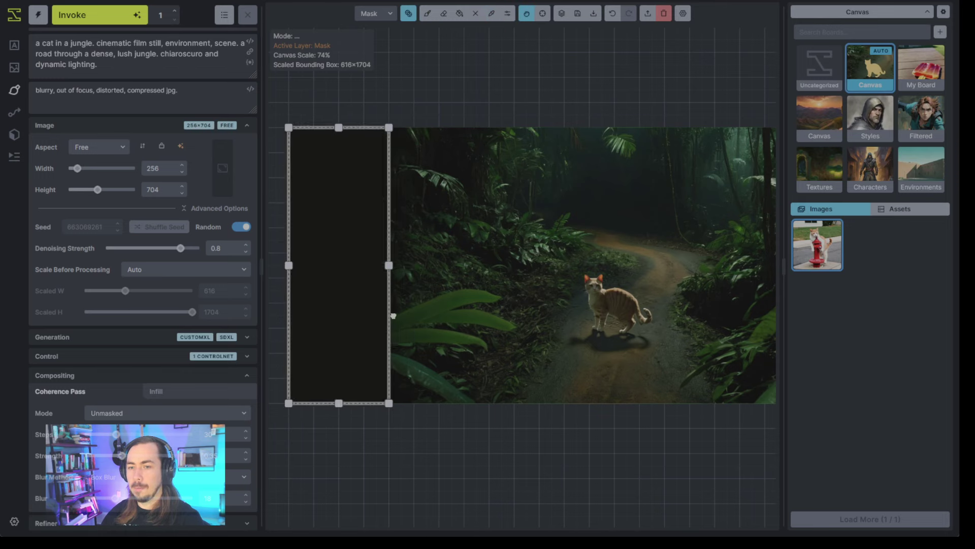
Paint three dark green foliage blobs with a smaller brush on the base layer over the dark fill beside the jungle image.
key("b")
key("q")
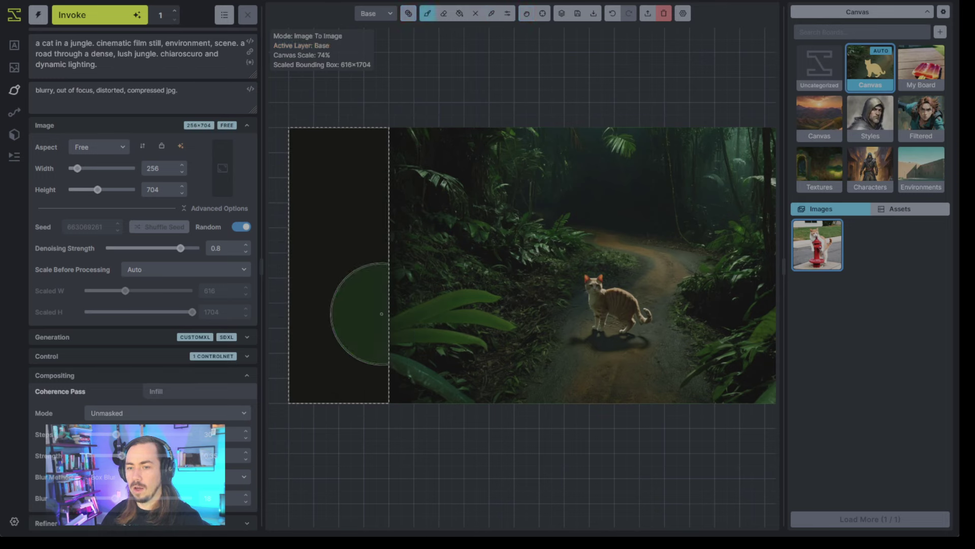
key("bracketleft")
key("bracketleft")
key("bracketleft")
key("bracketleft")
key("bracketleft")
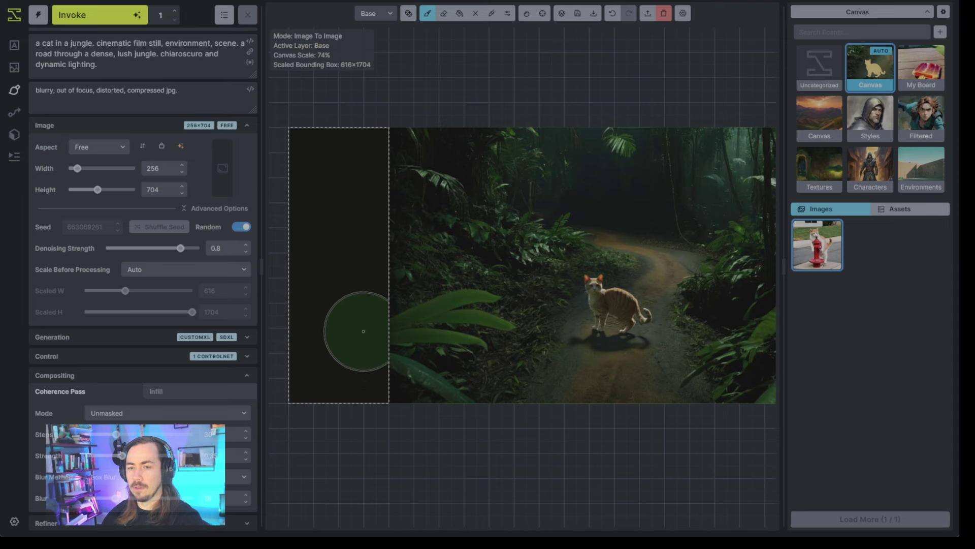
left_click_drag(363, 331, 360, 300)
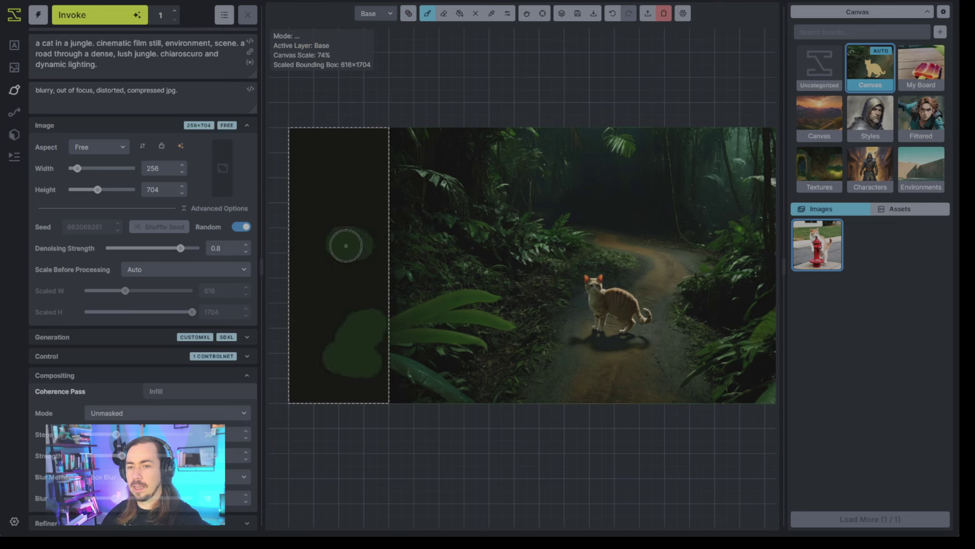
left_click_drag(342, 244, 346, 265)
left_click_drag(349, 157, 342, 181)
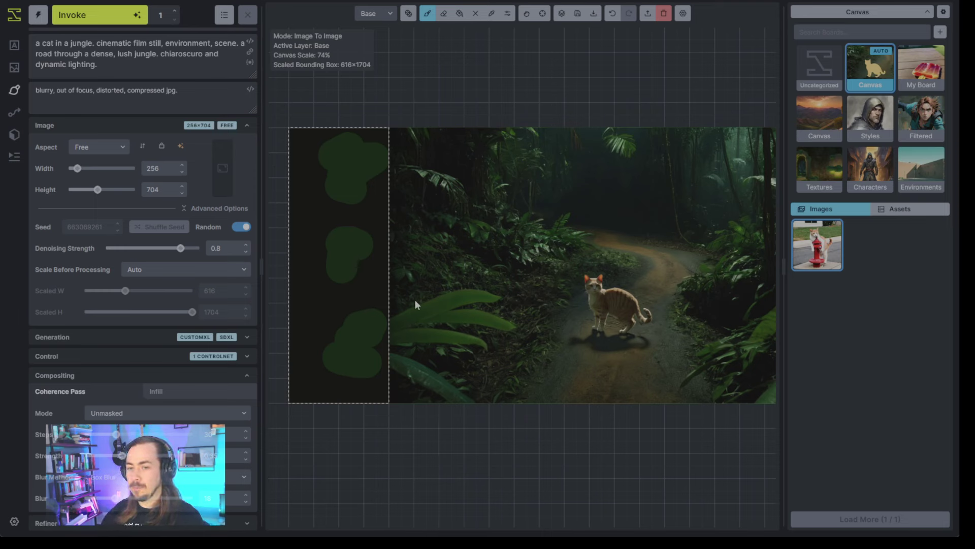
Undo the green brush strokes and the dark fill beside the jungle image.
key("ctrl+z")
key("ctrl+z")
key("ctrl+z")
key("ctrl+z")
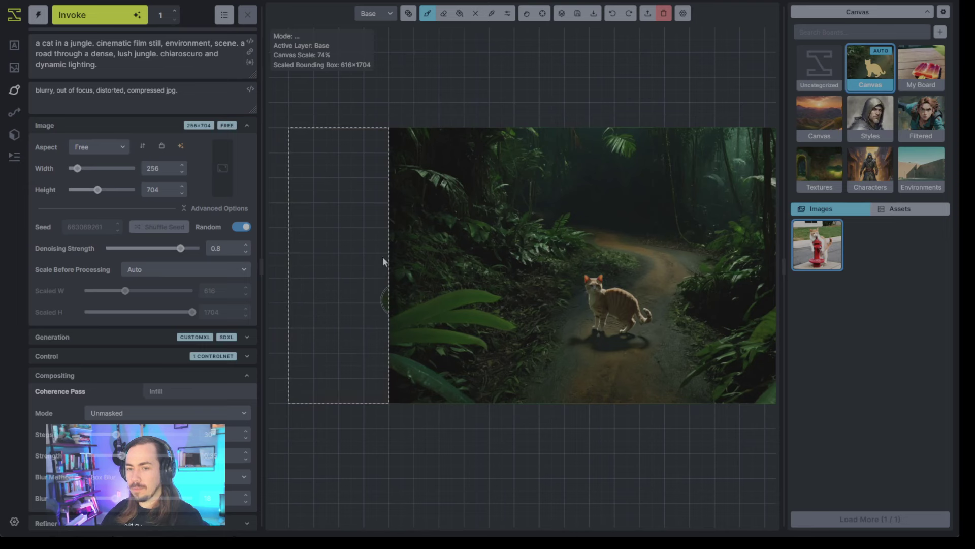
Widen the bounding box to 960×704 so it overlaps the jungle image, and generate an outpaint at 0.2 denoising strength.
key("v")
left_click_drag(390, 264, 650, 258)
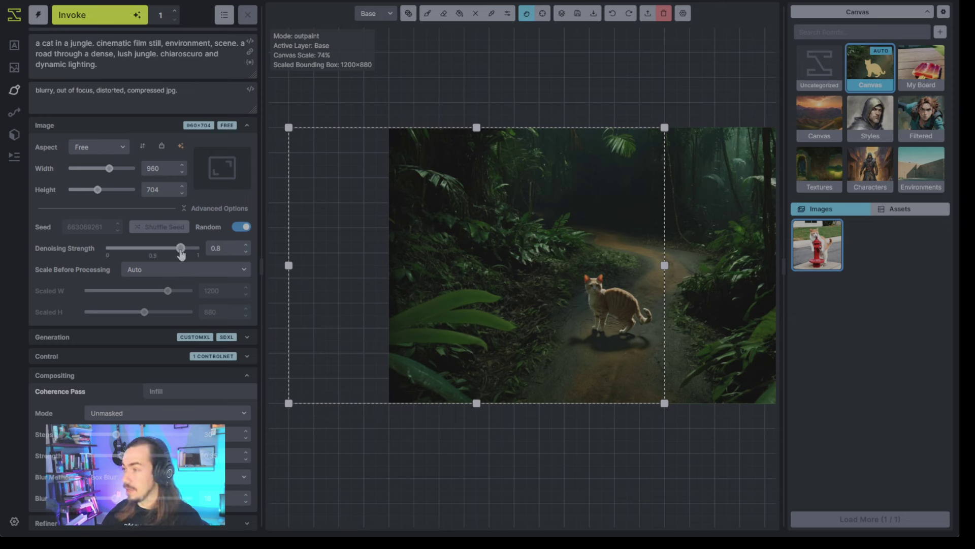
left_click_drag(181, 254, 128, 258)
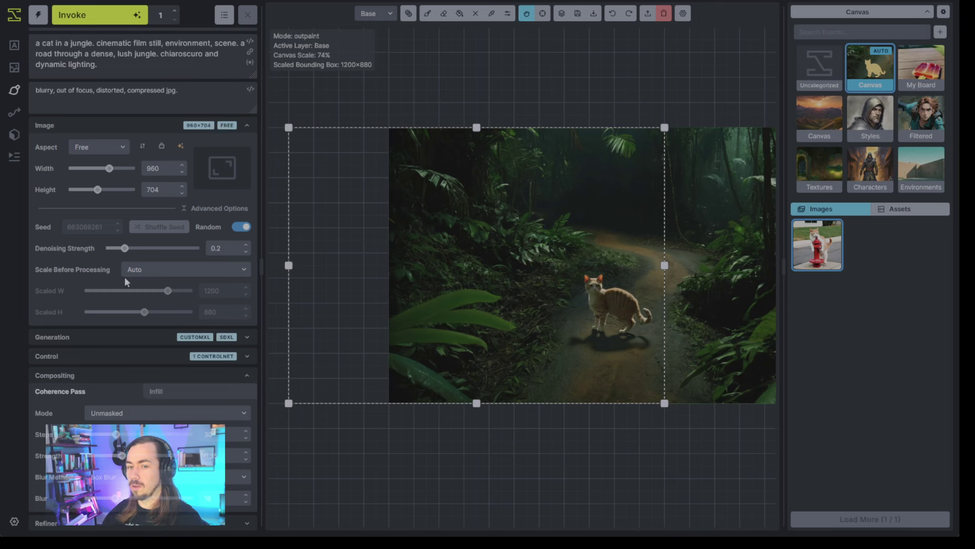
key("ctrl+Return")
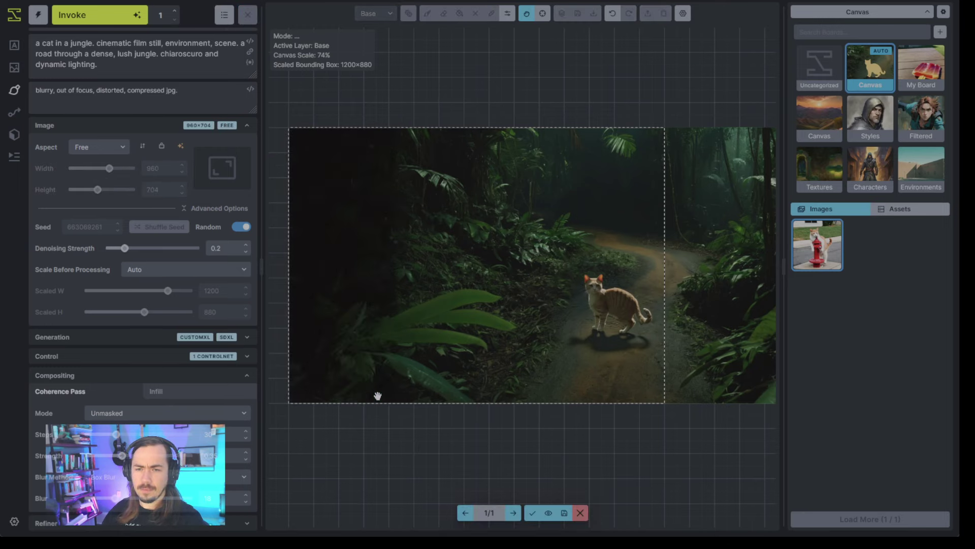
Inspect the outpainted area up close, regenerate it with denoising strength 0.75, and accept the new result.
scroll(371, 359, "up", 5)
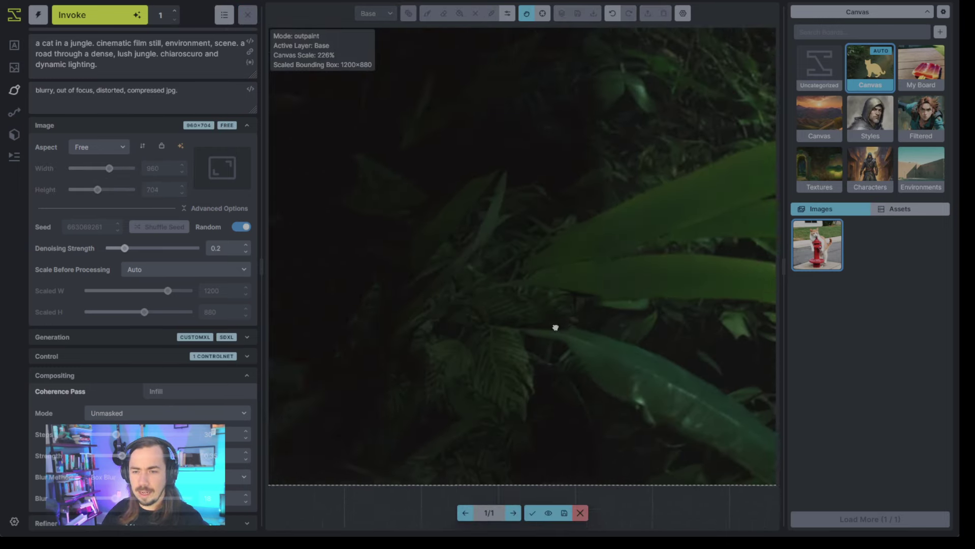
scroll(503, 401, "down", 2)
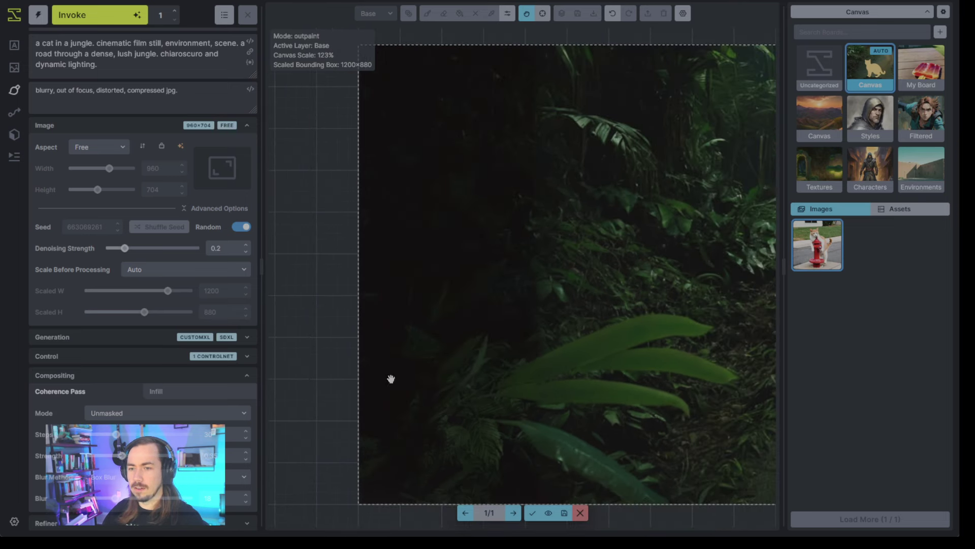
left_click_drag(562, 341, 490, 337)
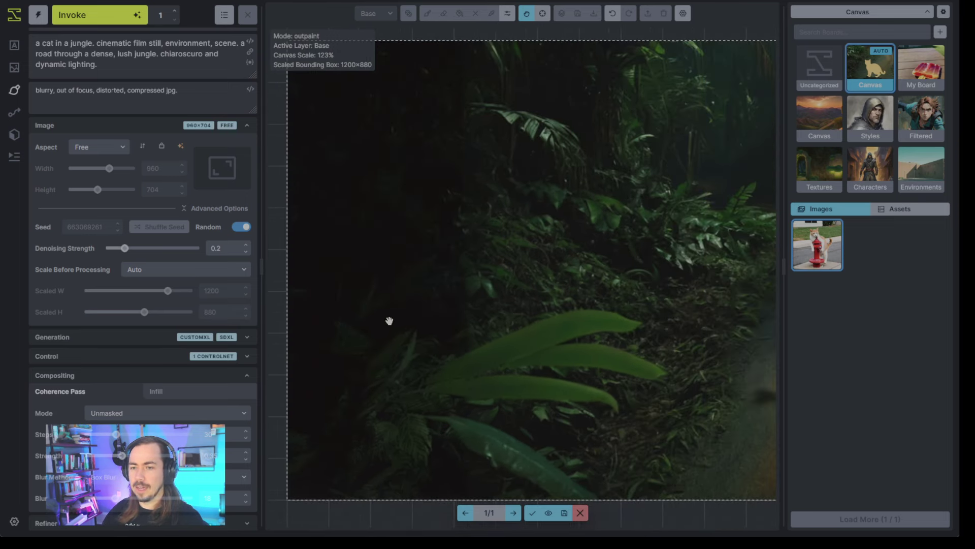
scroll(499, 389, "down", 4)
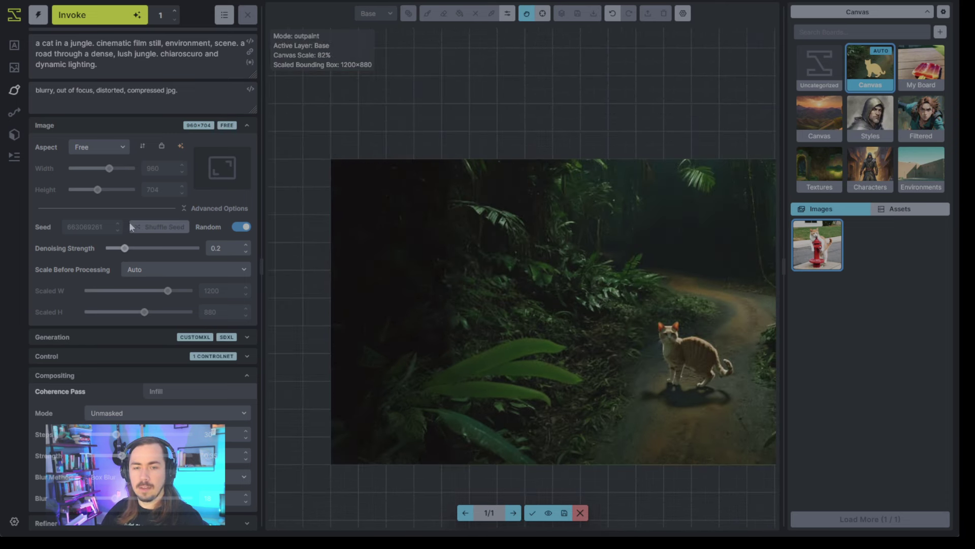
left_click_drag(129, 248, 176, 249)
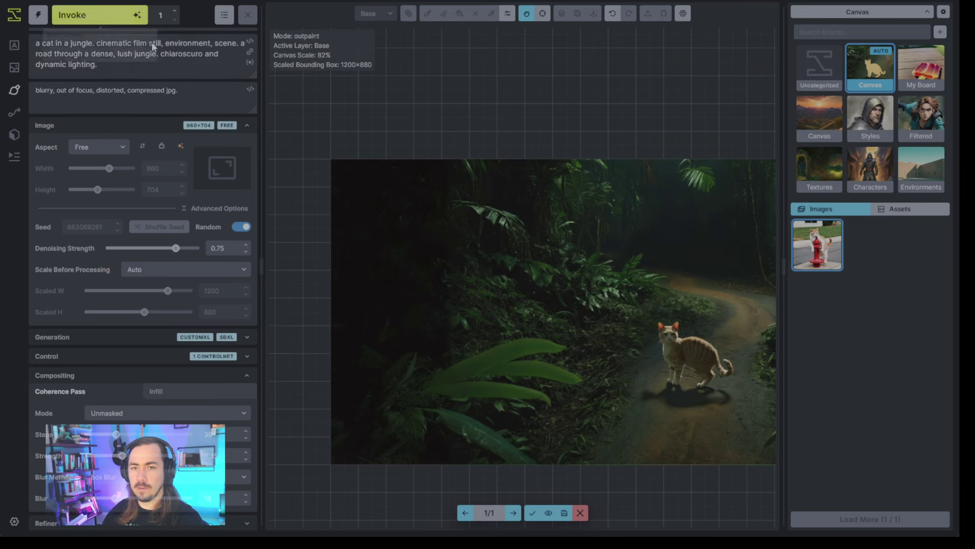
left_click(97, 15)
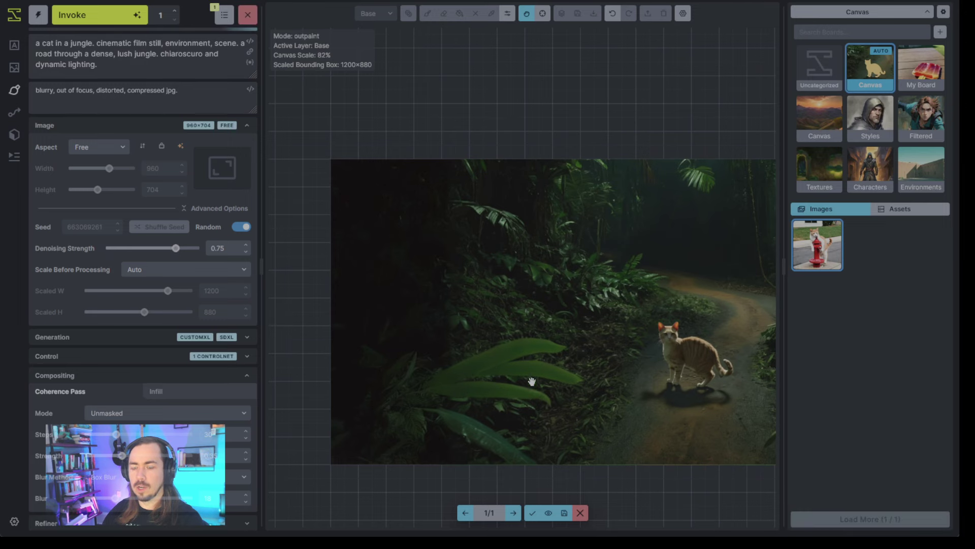
left_click_drag(530, 351, 523, 284)
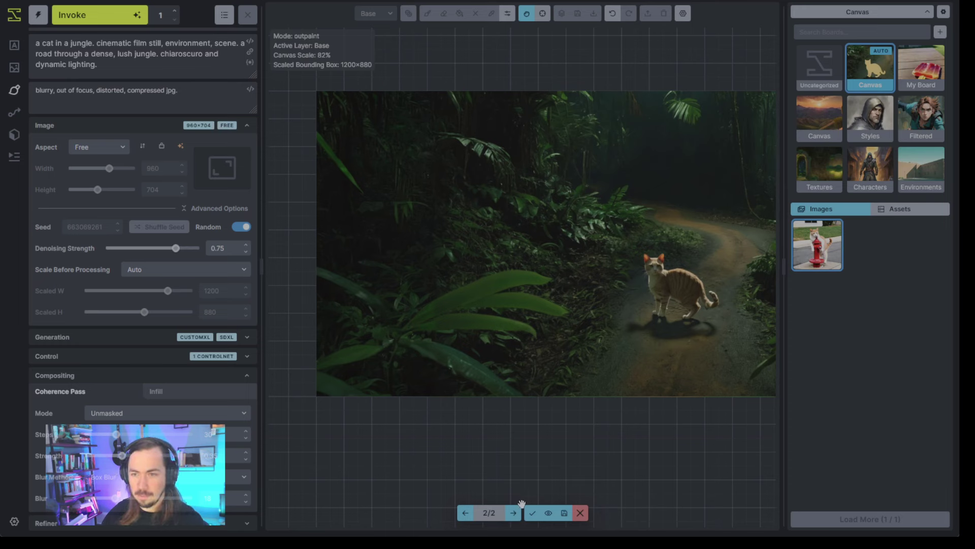
left_click(532, 513)
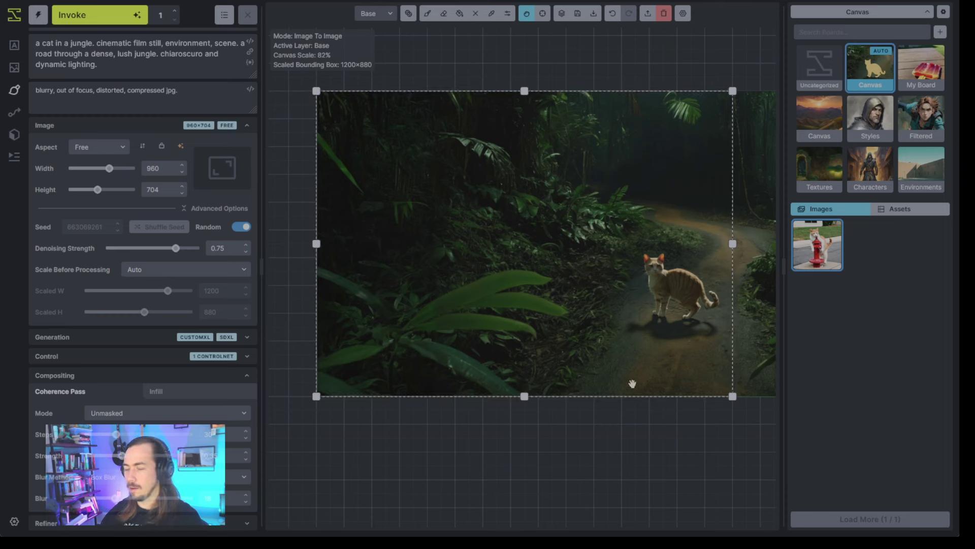
Mask the foliage from the image's upper left edge to beside the cat and inpaint it at 0.55 denoising strength.
left_click(427, 13)
key("q")
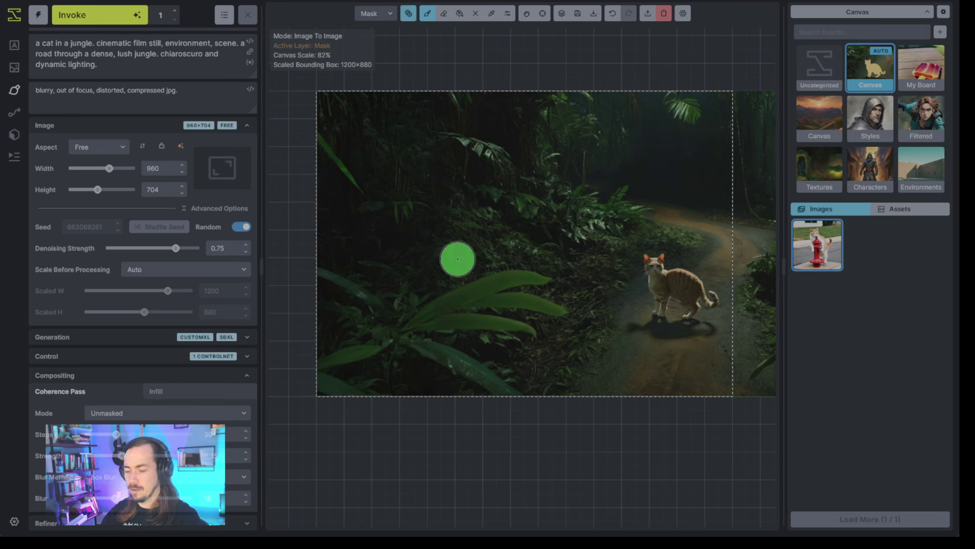
key("bracketright")
key("bracketright")
key("bracketright")
key("bracketright")
key("bracketright")
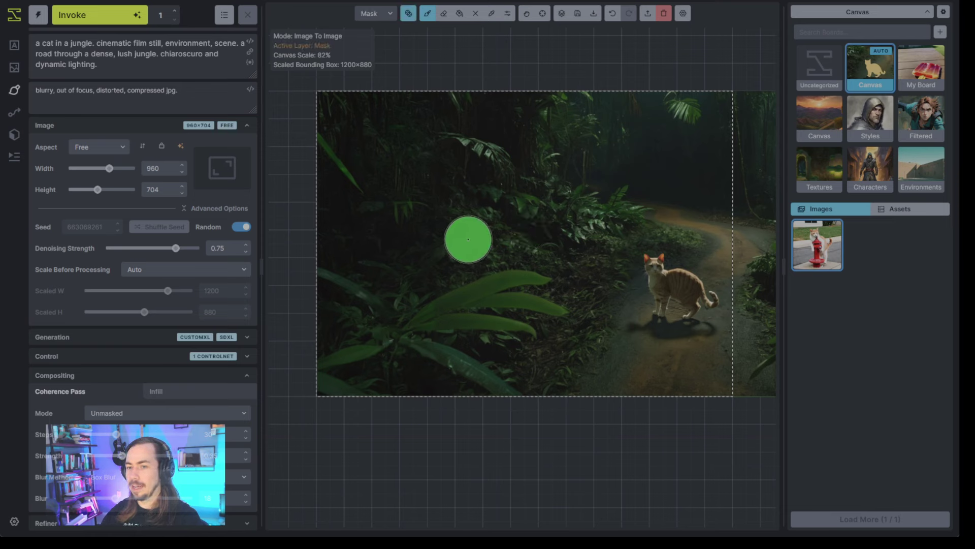
mouse_move(468, 239)
left_mouse_down()
mouse_move(405, 277)
mouse_move(346, 243)
mouse_move(330, 222)
mouse_move(468, 237)
mouse_move(342, 156)
mouse_move(505, 244)
mouse_move(577, 259)
mouse_move(595, 292)
mouse_move(578, 272)
mouse_move(463, 222)
mouse_move(395, 177)
mouse_move(412, 186)
mouse_move(353, 129)
mouse_move(325, 134)
mouse_move(339, 200)
mouse_move(325, 183)
left_mouse_up()
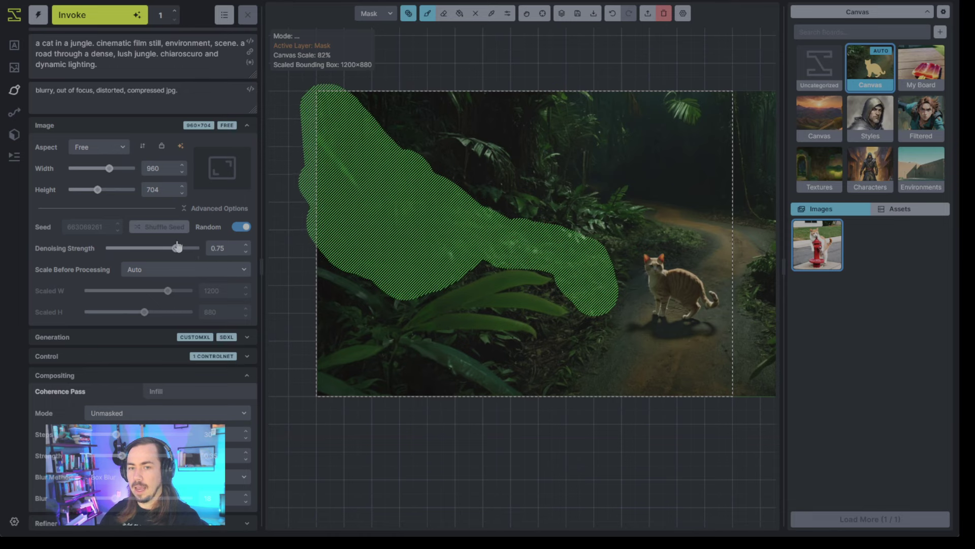
left_click_drag(176, 248, 158, 250)
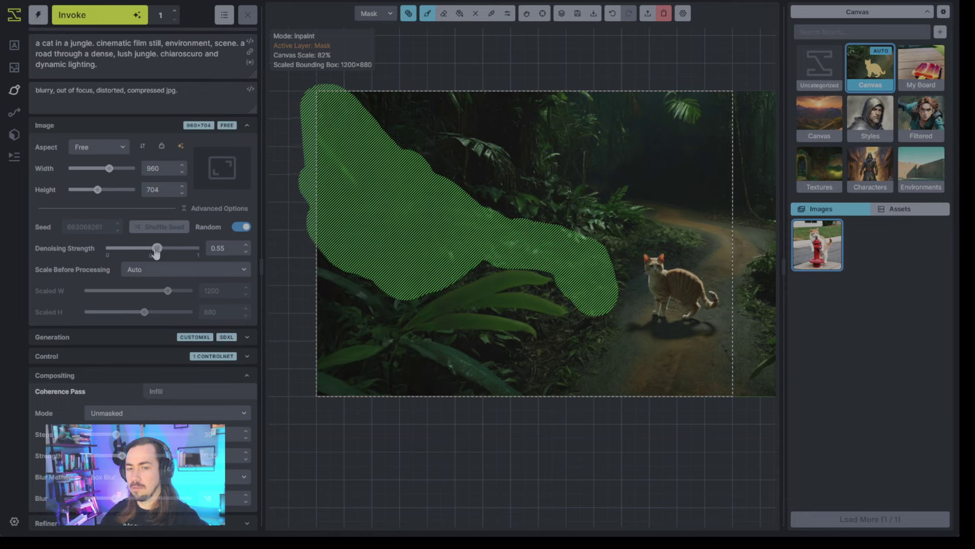
left_click(101, 15)
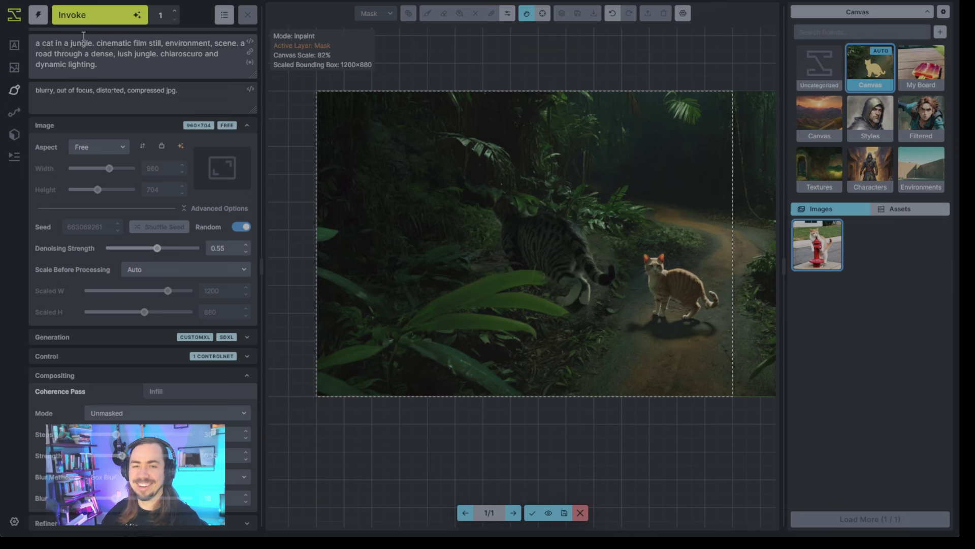
Remove "a cat in a jungle." from the positive prompt and generate the masked area again.
left_click_drag(94, 43, 36, 43)
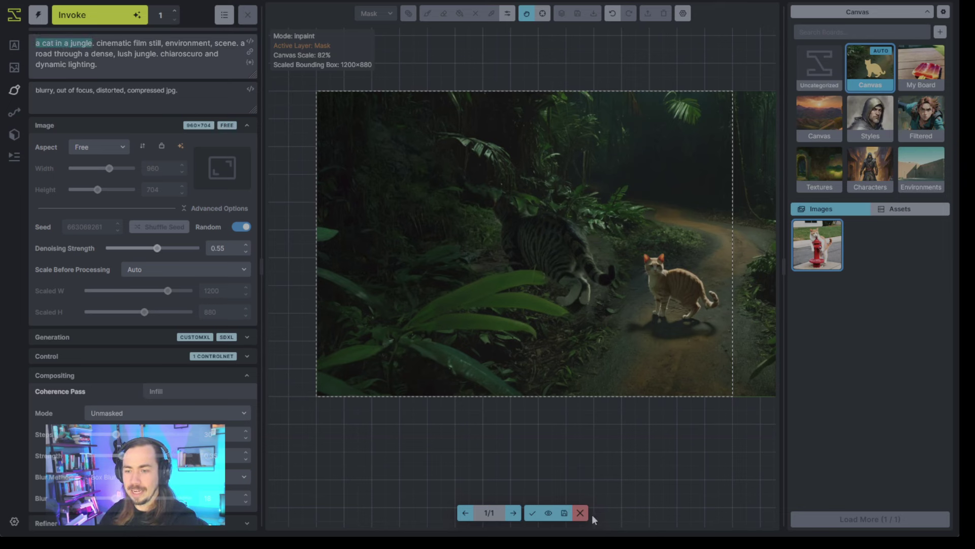
key("BackSpace")
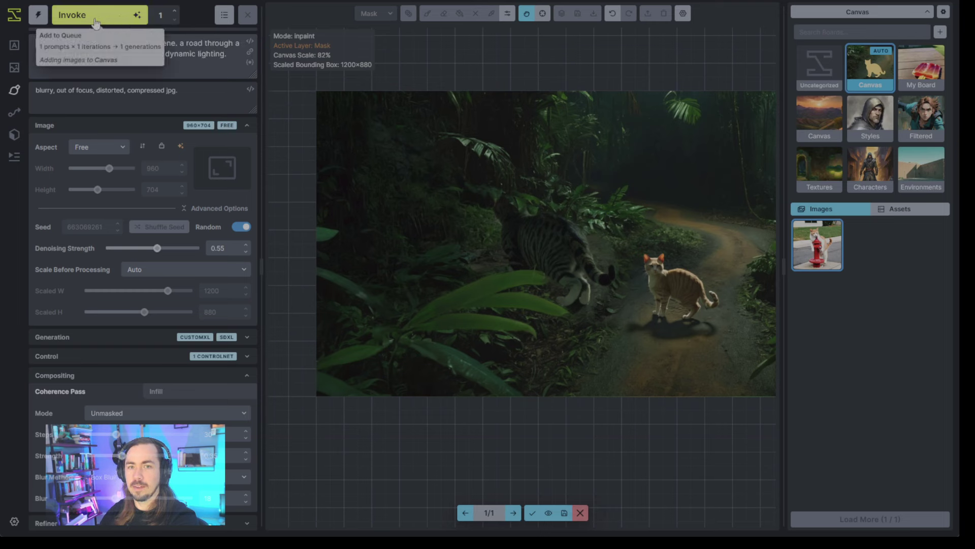
left_click(121, 20)
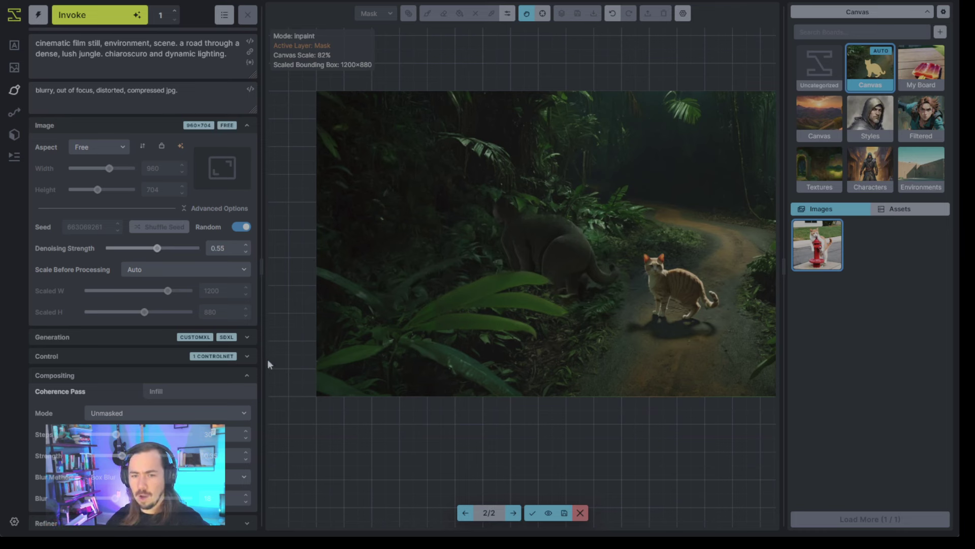
Delete the SDXLcanny ControlNet adapter and generate the masked foliage again.
scroll(250, 380, "down", 1)
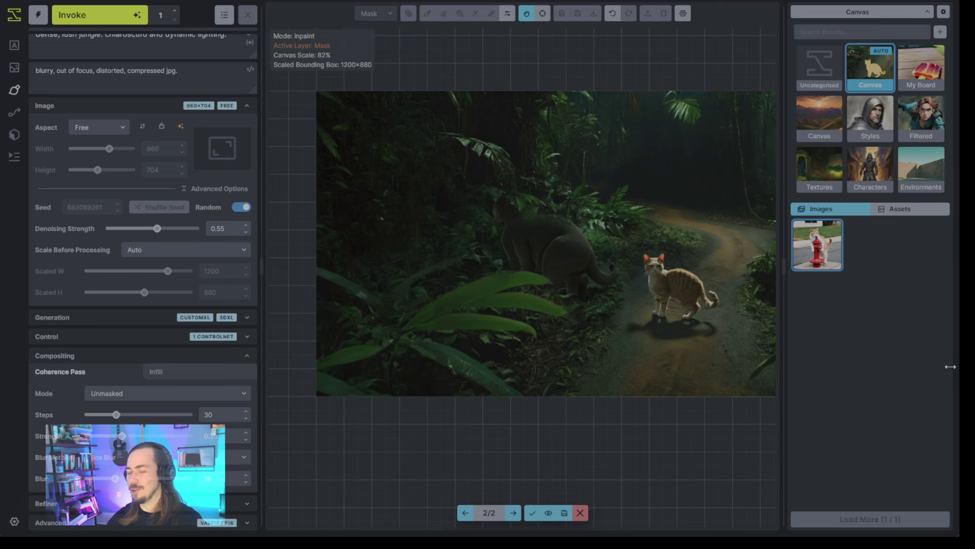
left_click(222, 338)
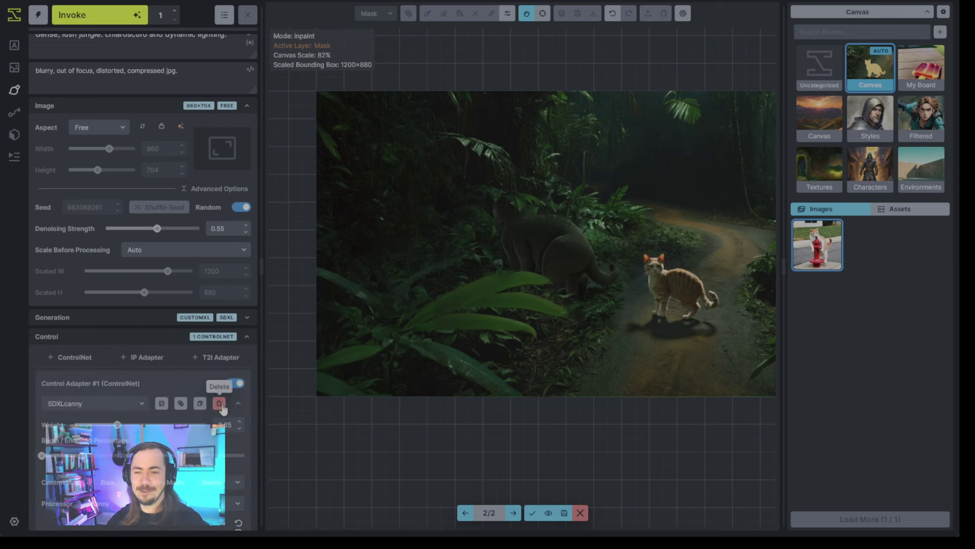
left_click(219, 403)
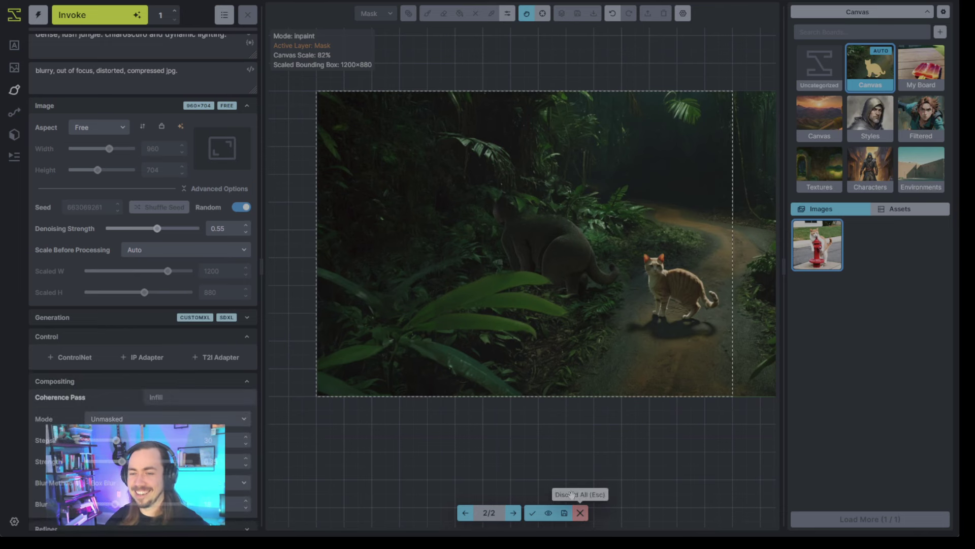
left_click(114, 16)
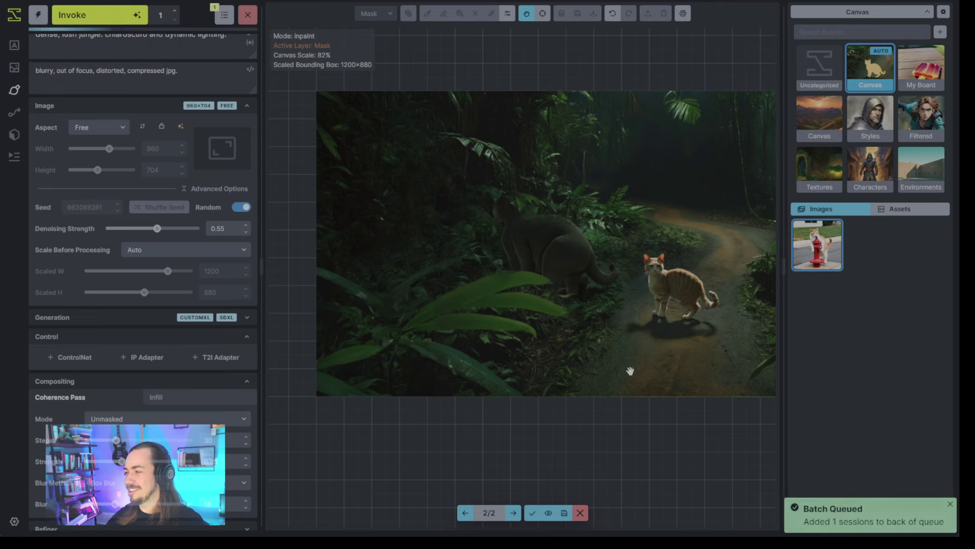
Accept the newest inpainted foliage candidate and clear the mask.
scroll(620, 345, "up", 1)
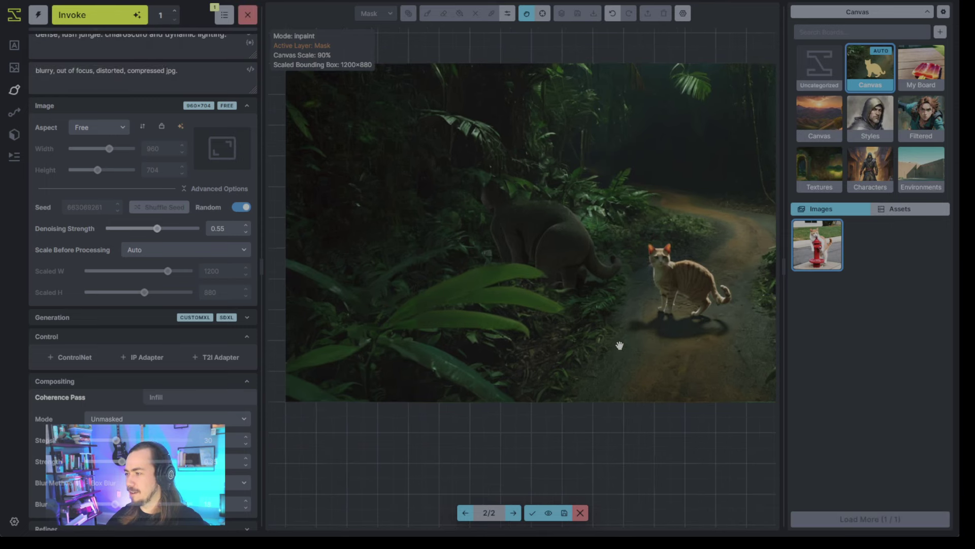
scroll(620, 343, "down", 2)
scroll(610, 348, "up", 1)
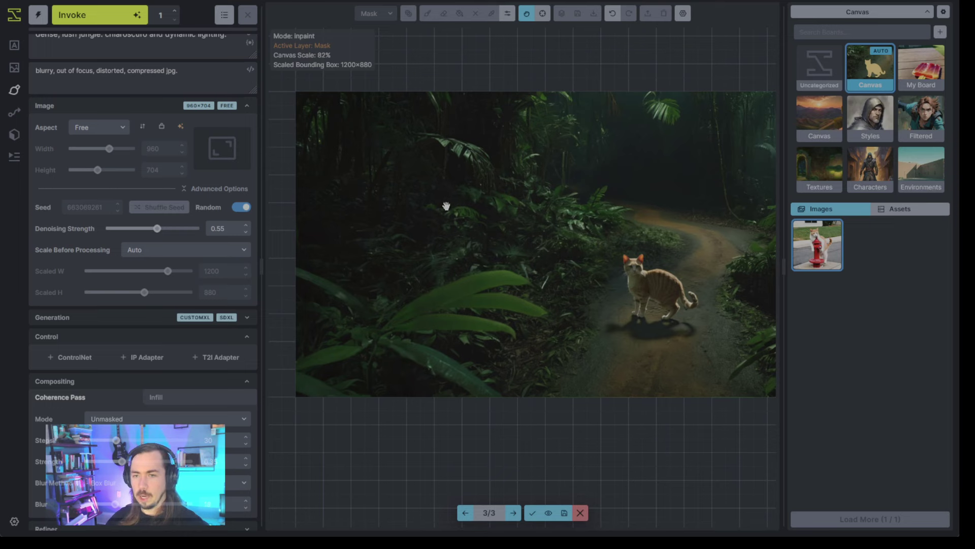
left_click(535, 517)
key("shift+c")
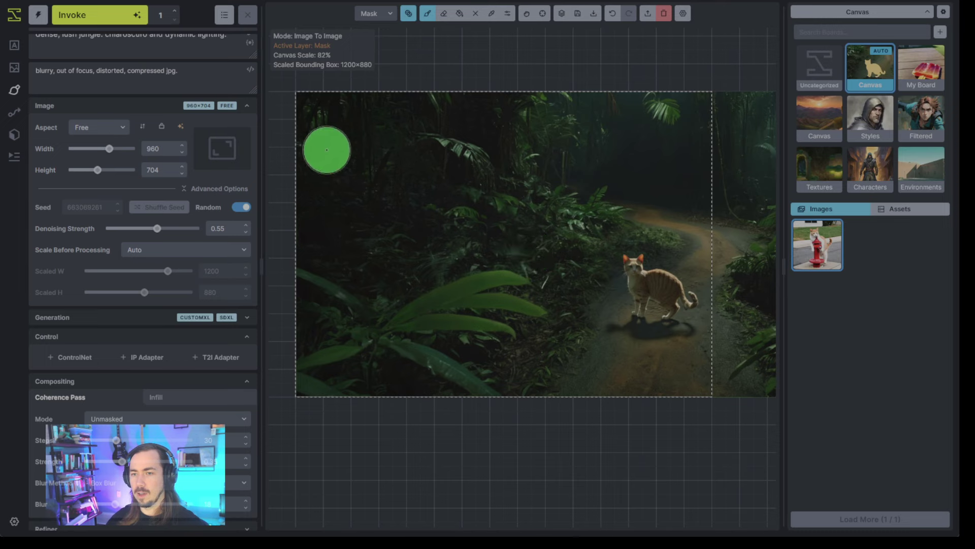
Move the 960×704 bounding box past the image's right edge and back inside the image around the cat and path.
key("v")
scroll(592, 435, "down", 2)
left_click_drag(592, 435, 737, 371)
scroll(576, 434, "down", 1)
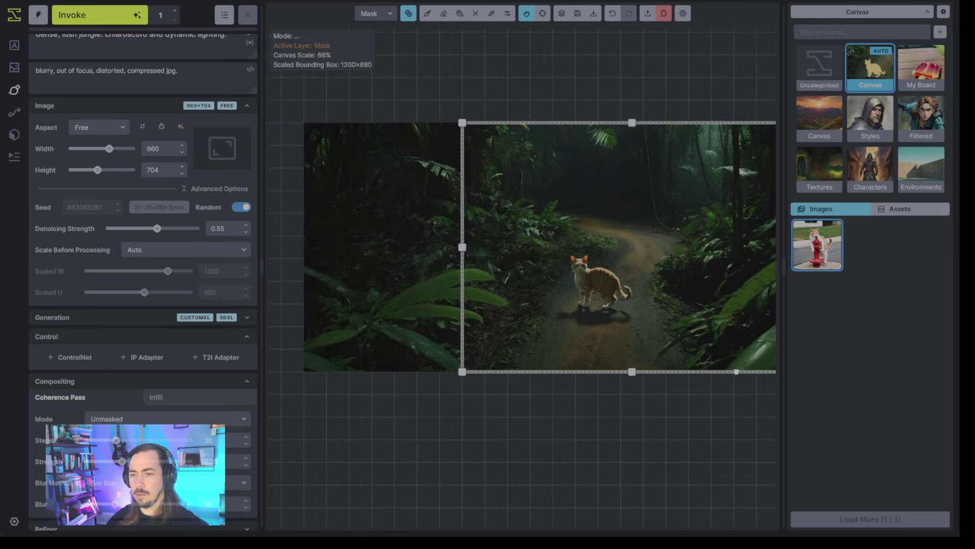
left_click_drag(642, 430, 483, 426)
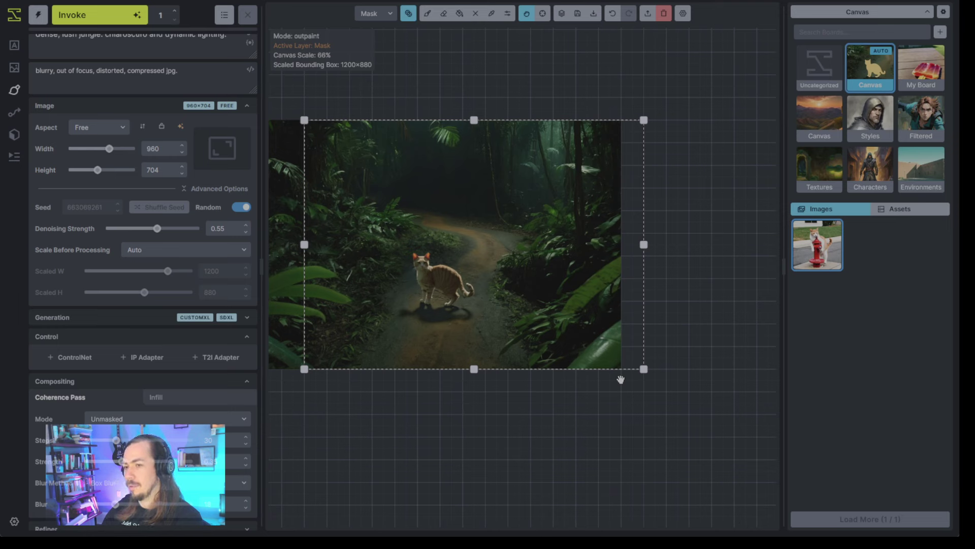
left_click_drag(604, 368, 650, 366)
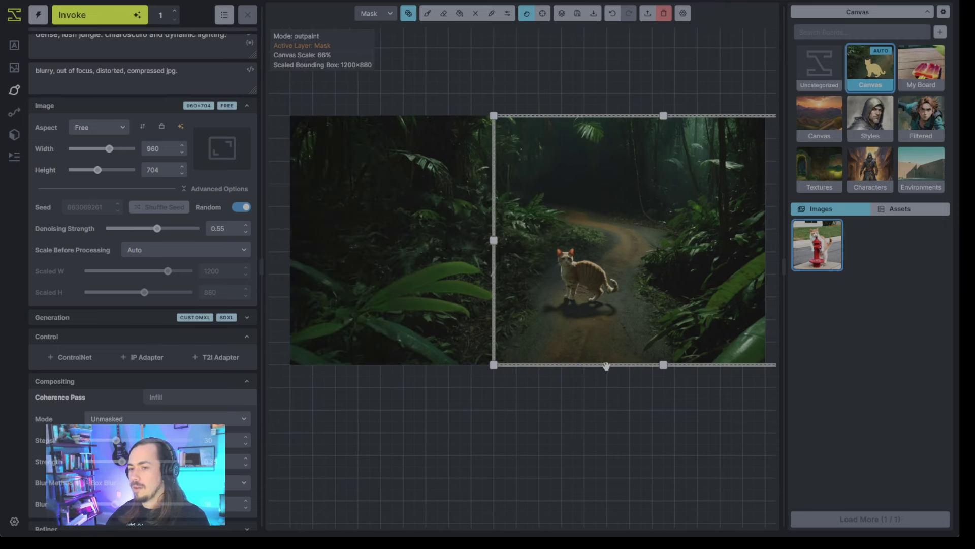
left_click_drag(598, 364, 488, 365)
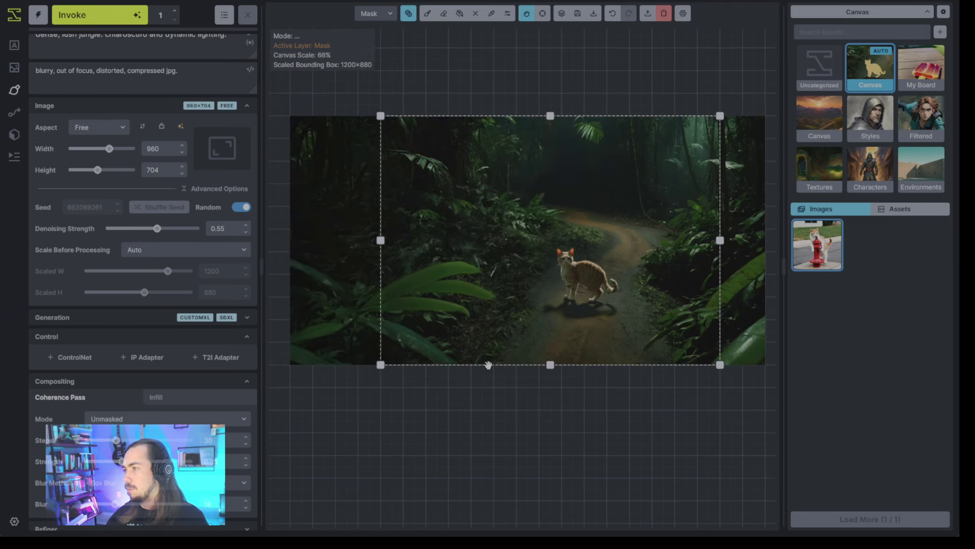
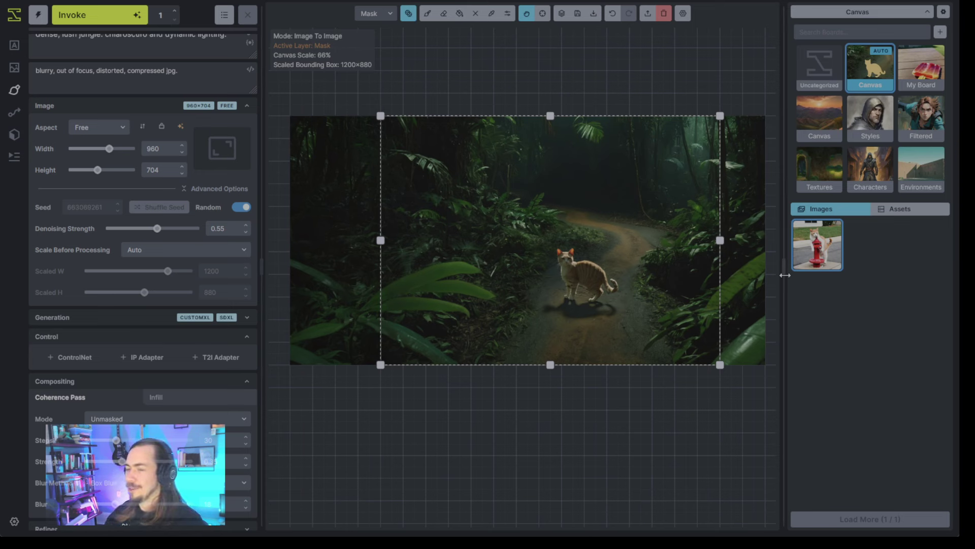
Clear the canvas and resize the empty bounding box to 512×704.
left_click(665, 15)
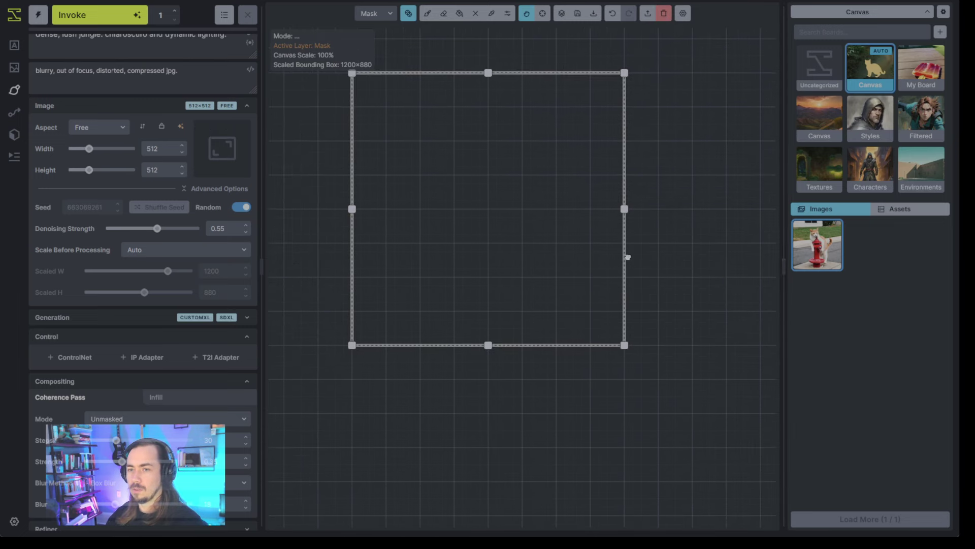
scroll(633, 318, "down", 1)
left_click_drag(513, 254, 513, 375)
scroll(520, 285, "down", 1)
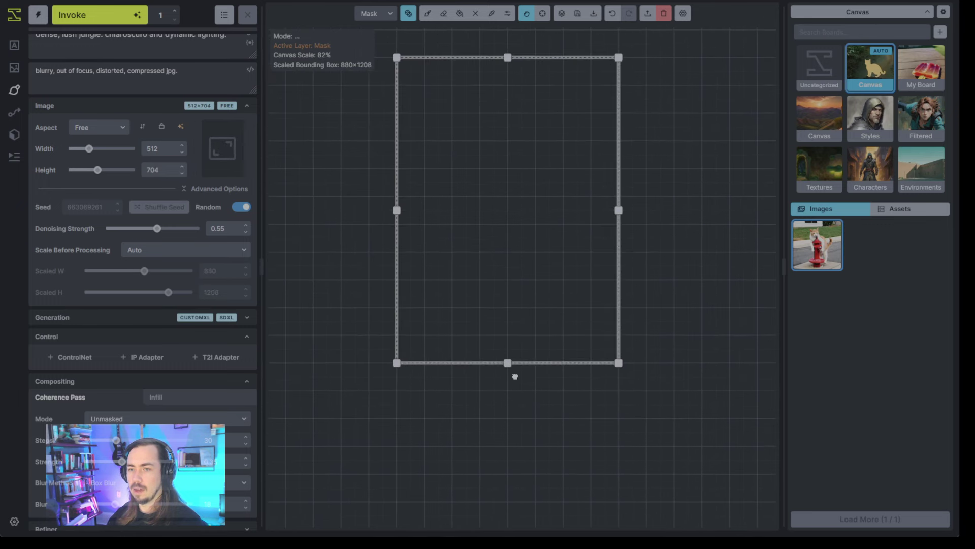
Replace the positive prompt with "the world. a globe floating in mystical space. tarot card design, illustration, handpainted.".
scroll(118, 166, "up", 1)
key("ctrl+a")
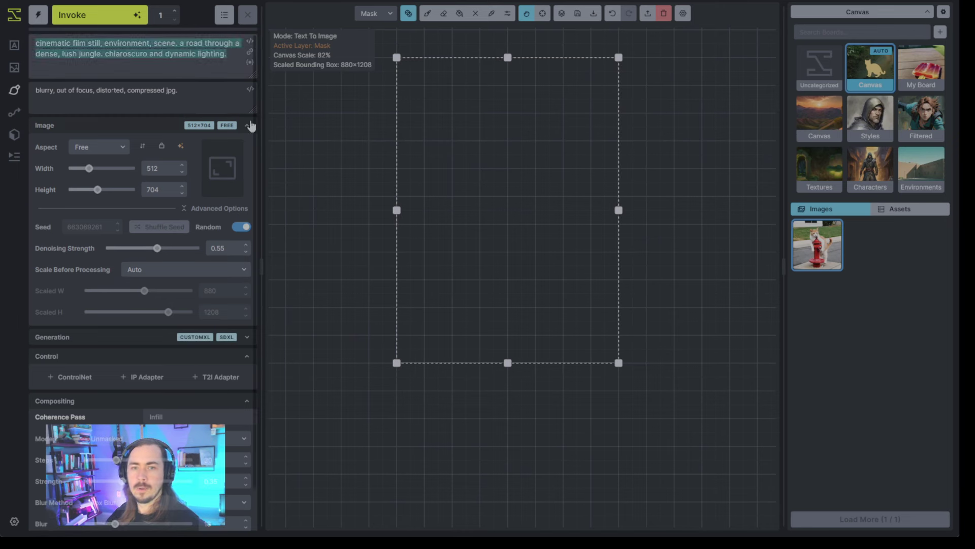
key("BackSpace")
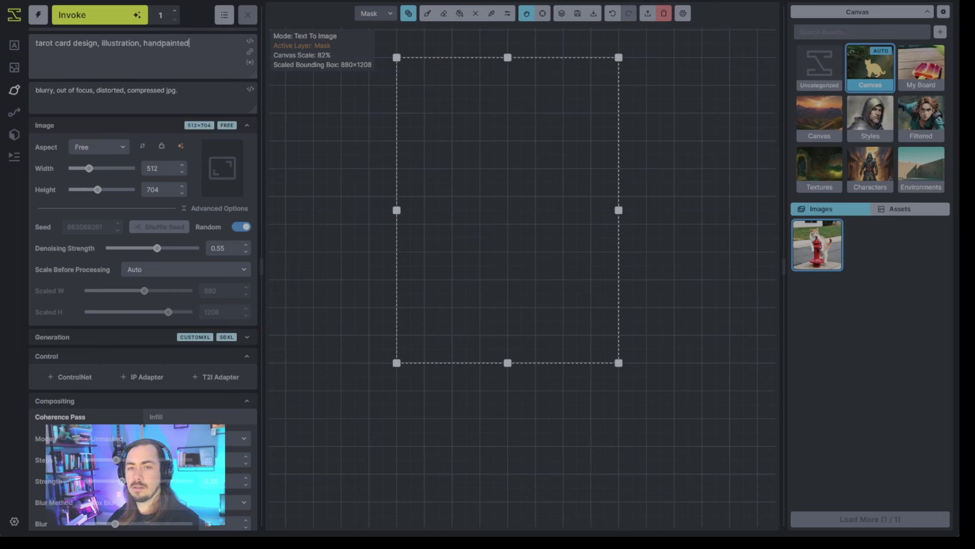
type(".")
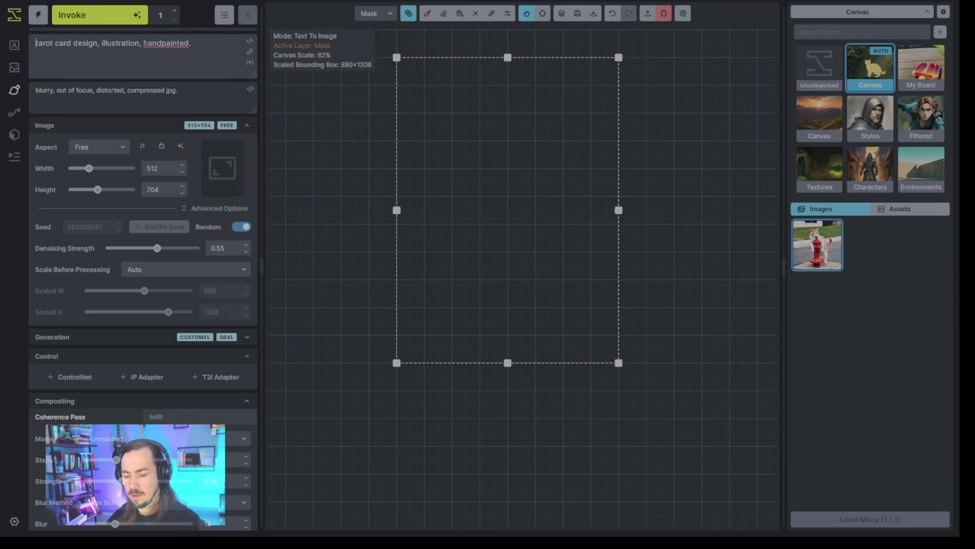
type("the world. a glob")
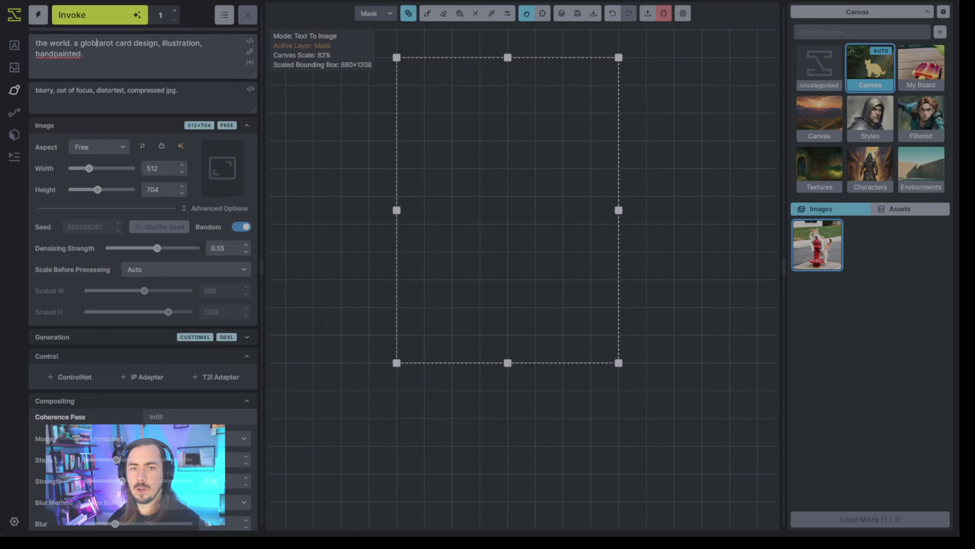
type("e floating ")
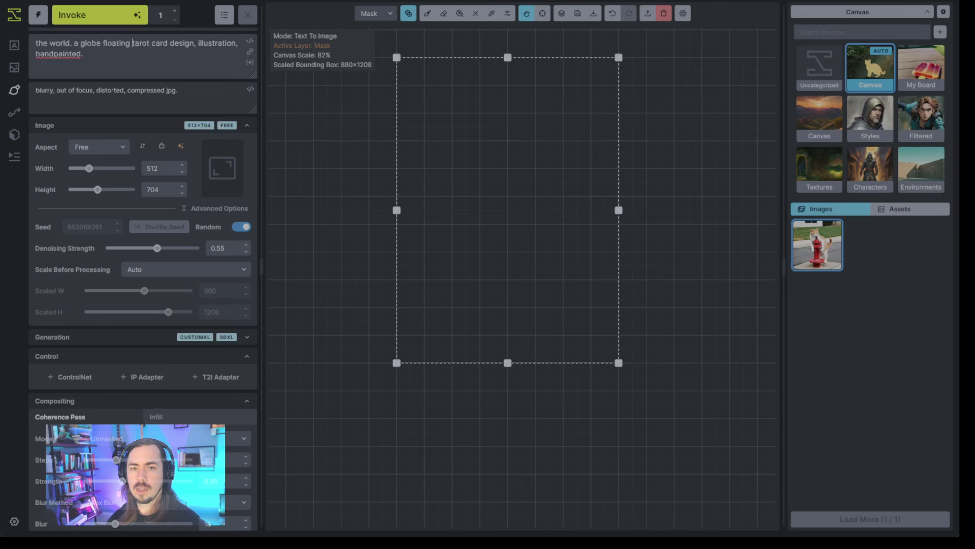
type("in mystical")
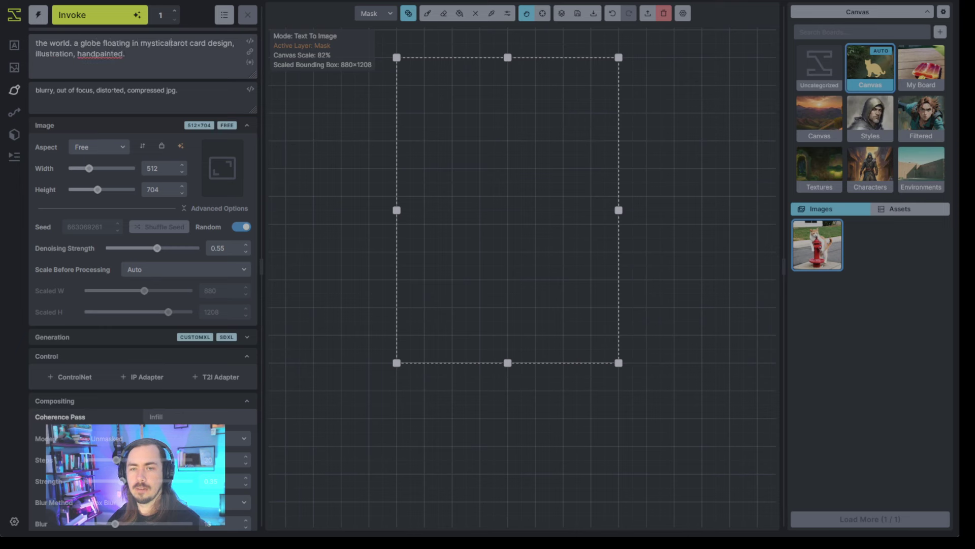
type(" space.")
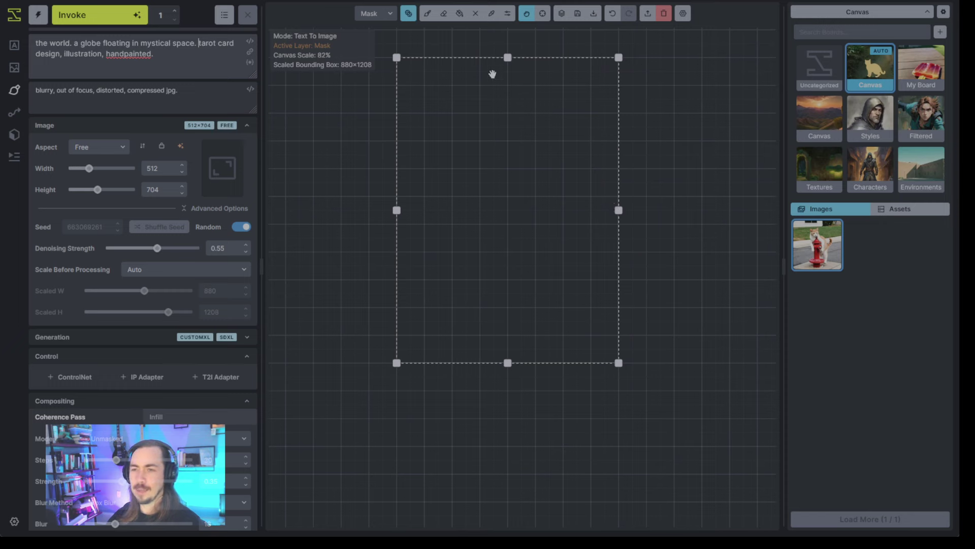
Set the brush color to light orange (RGB 255, 189, 139) and fill the 512×704 bounding box with it.
left_click(507, 13)
left_click(402, 142)
left_click(522, 57)
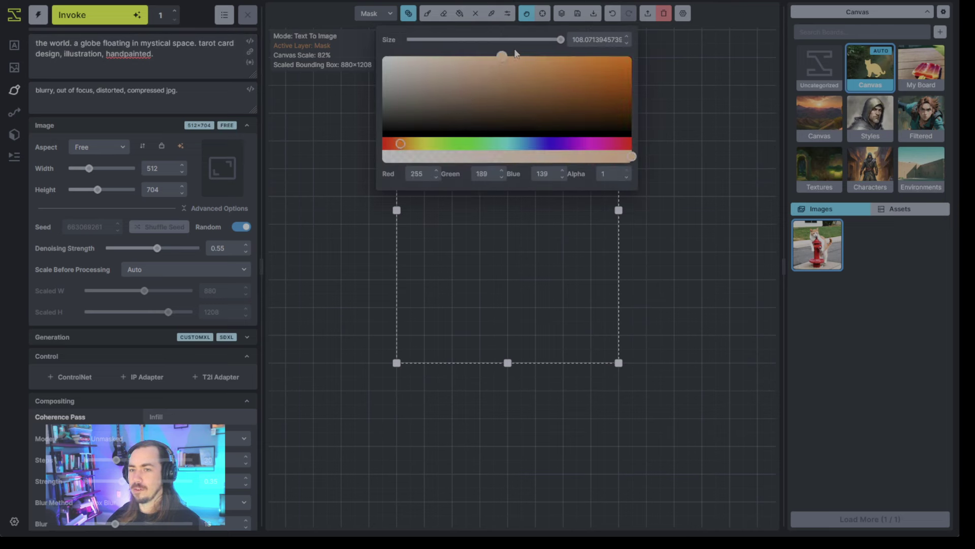
left_click(508, 13)
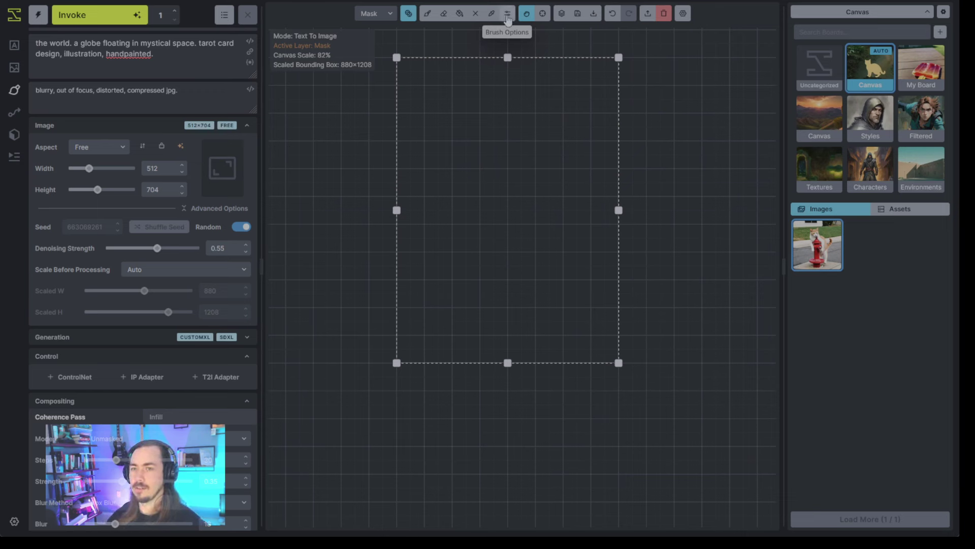
left_click(457, 15)
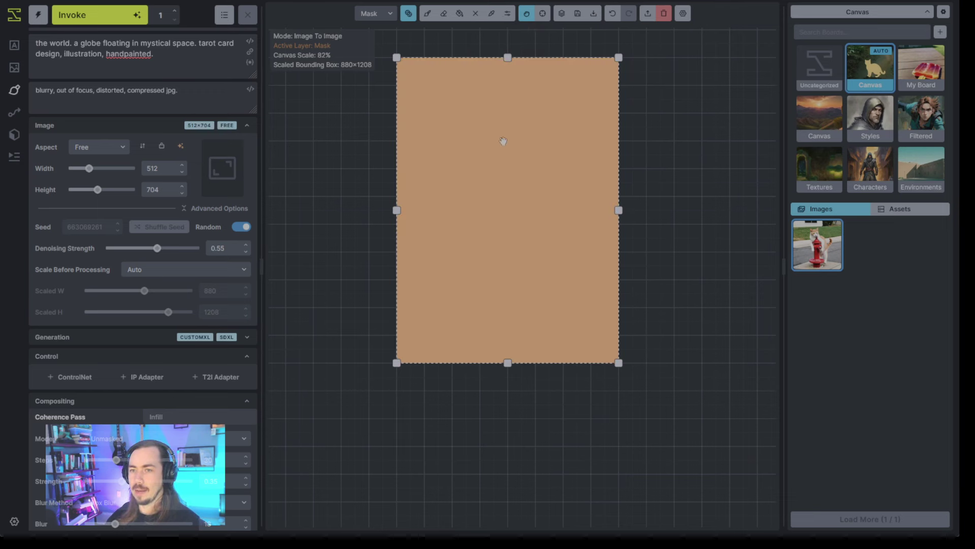
Shrink the bounding box to a centered 384×576 area inside the orange card and fill it with brown (RGB 120, 93, 72).
left_click_drag(619, 58, 587, 87)
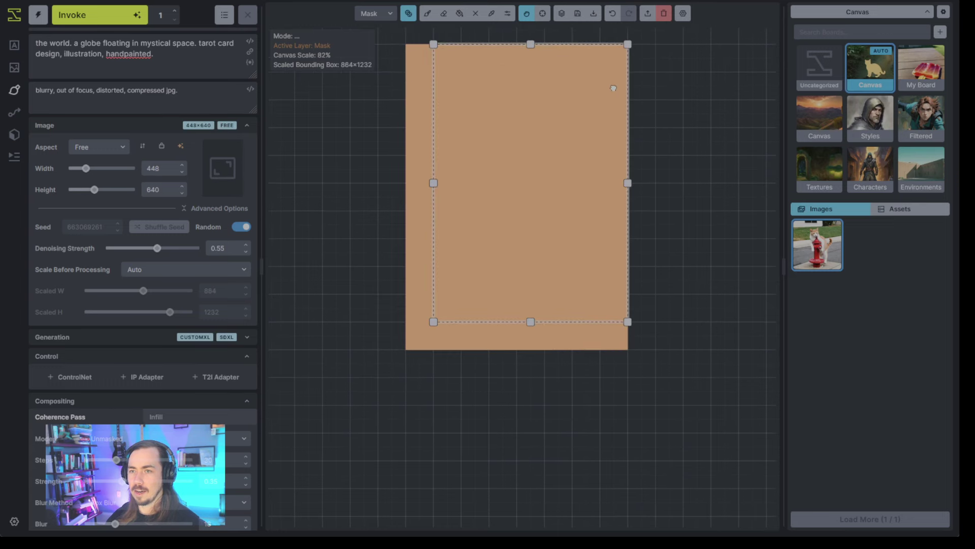
left_click_drag(406, 349, 431, 324)
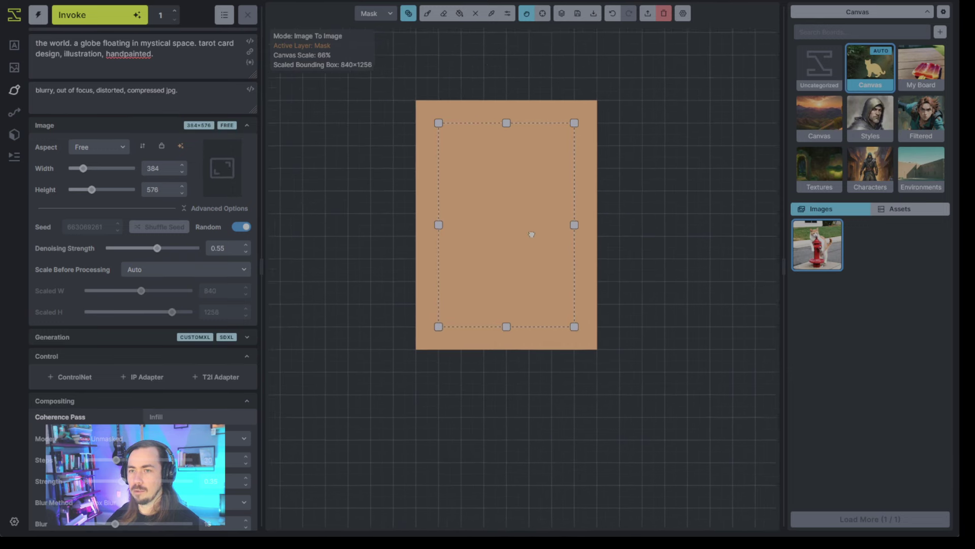
left_click(508, 15)
left_click(502, 89)
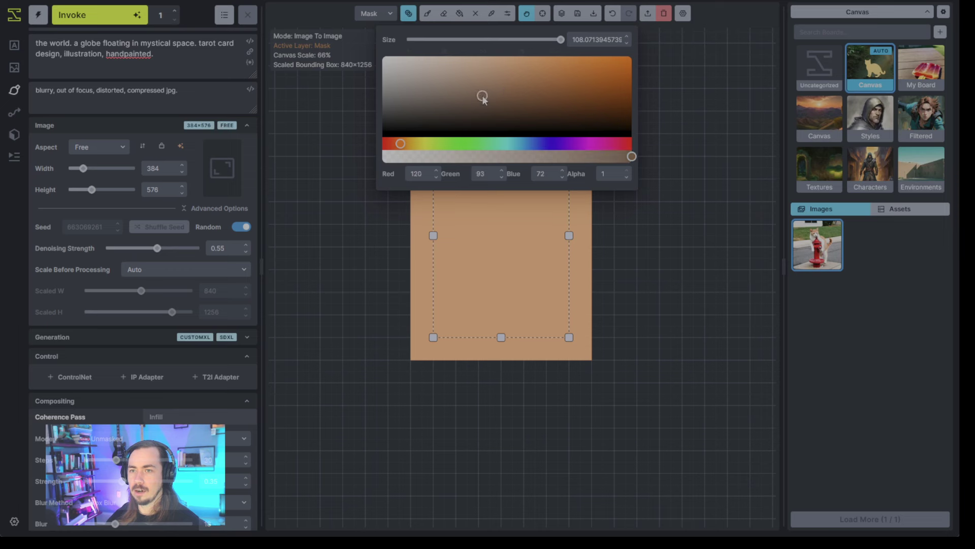
key("shift+f")
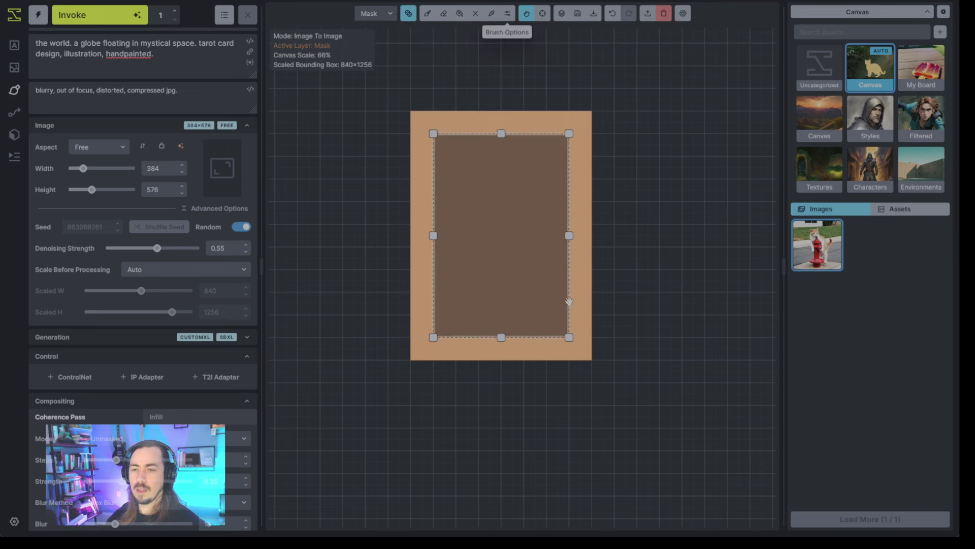
Expand the bounding box to 512×704 around the whole card and set the denoising strength to 0.85.
left_click_drag(573, 300, 561, 273)
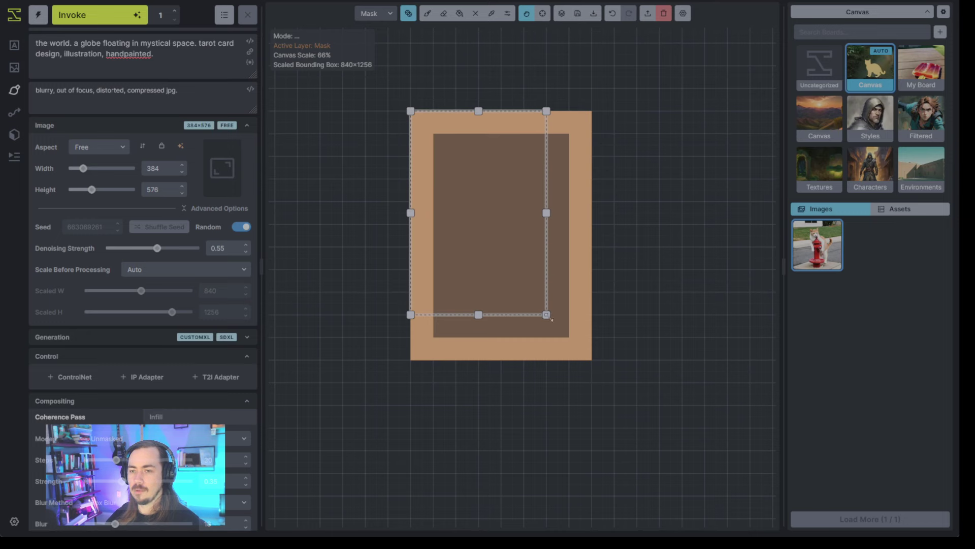
left_click_drag(547, 315, 595, 362)
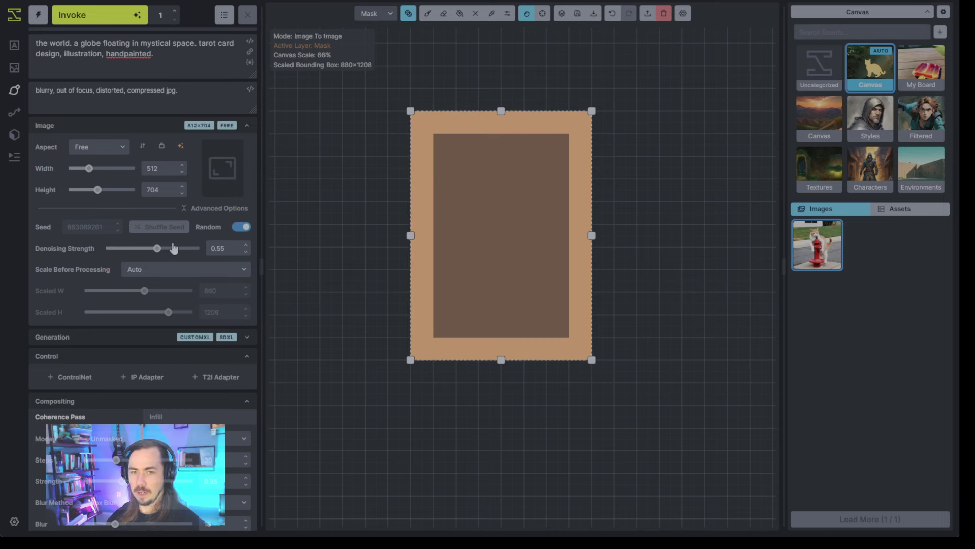
left_click_drag(181, 254, 186, 255)
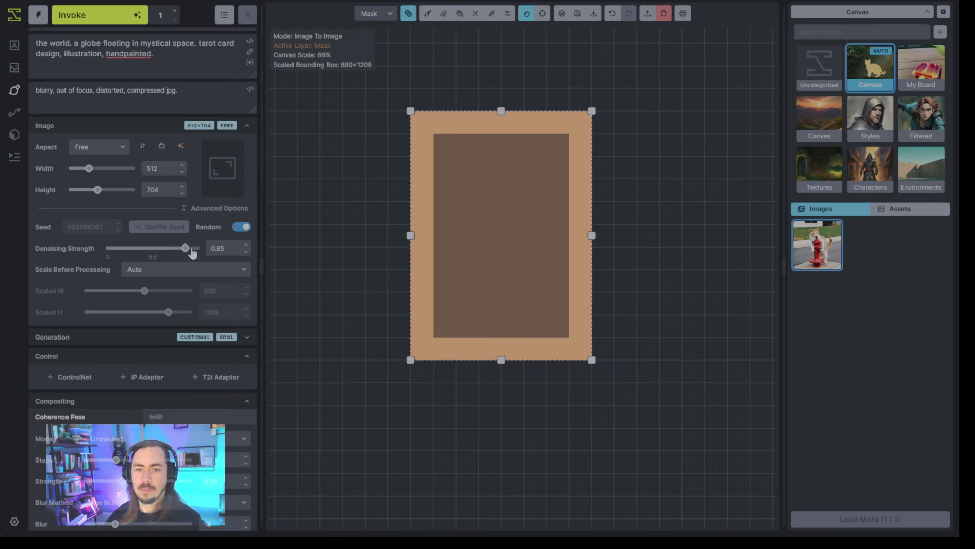
scroll(221, 376, "down", 2)
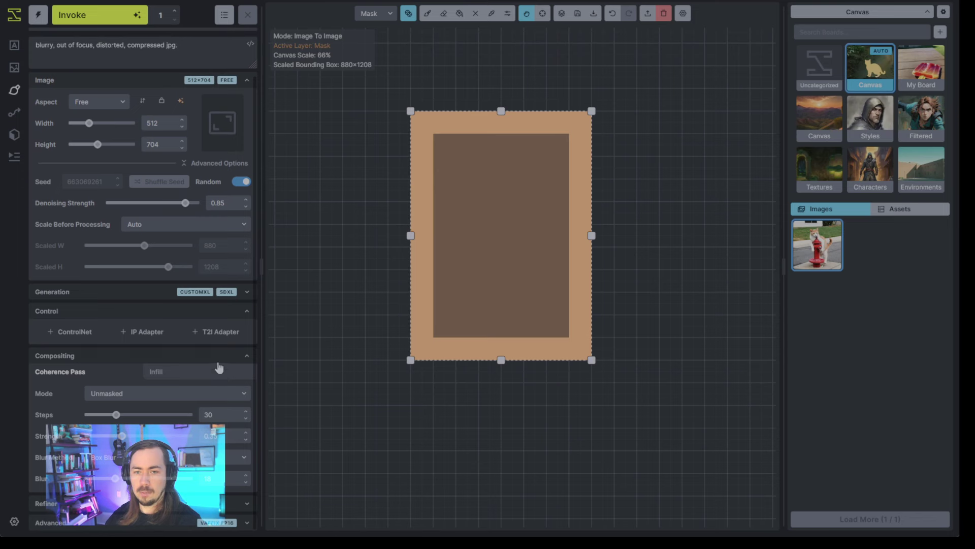
scroll(217, 364, "up", 2)
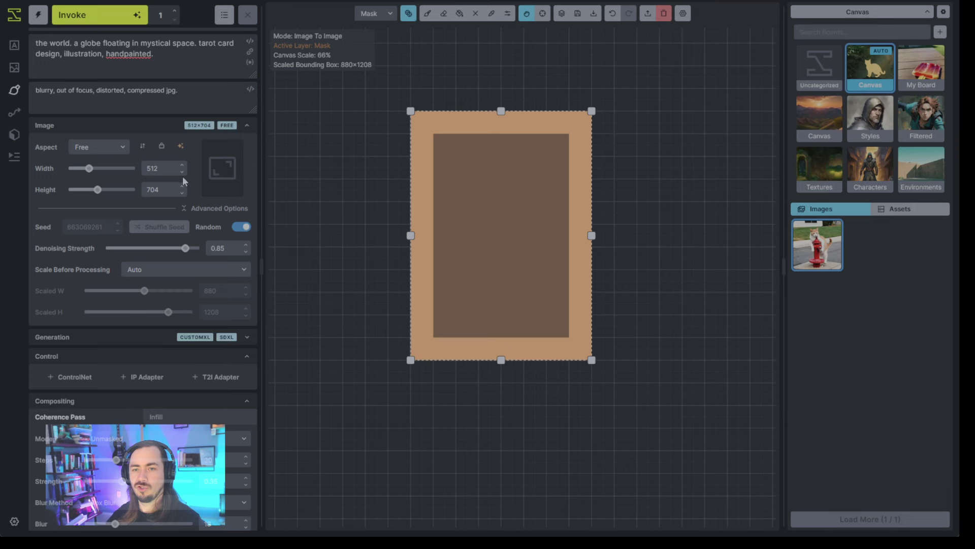
Enlarge the bounding box to 896×1280 and fill it with tan (RGB 217, 156, 110), covering the smaller card.
scroll(495, 164, "down", 2)
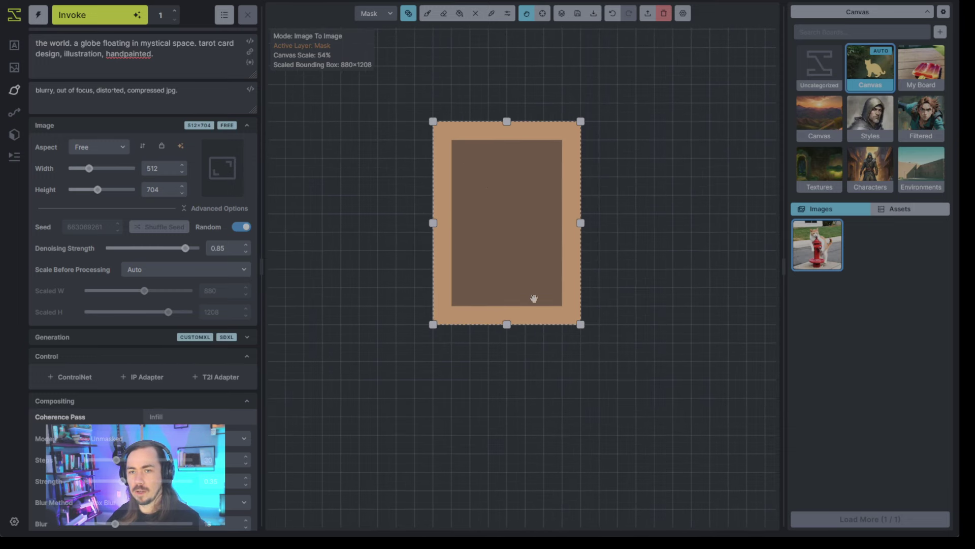
left_click_drag(439, 317, 318, 504)
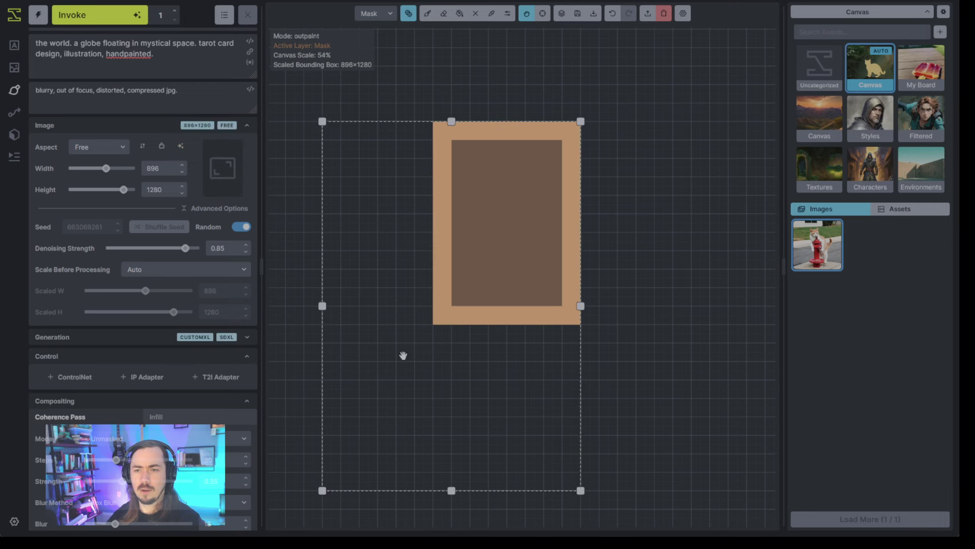
left_click_drag(471, 209, 486, 208)
left_click(507, 13)
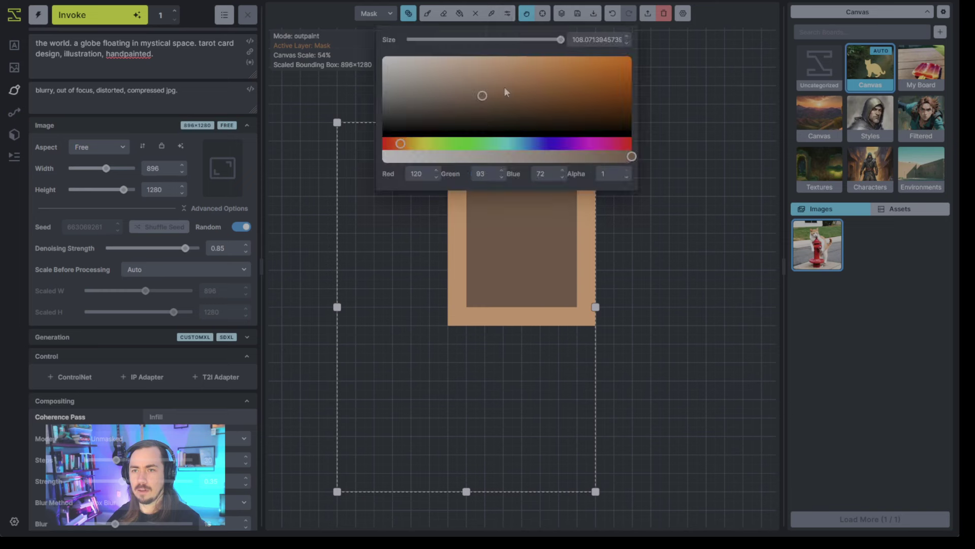
left_click_drag(498, 94, 507, 70)
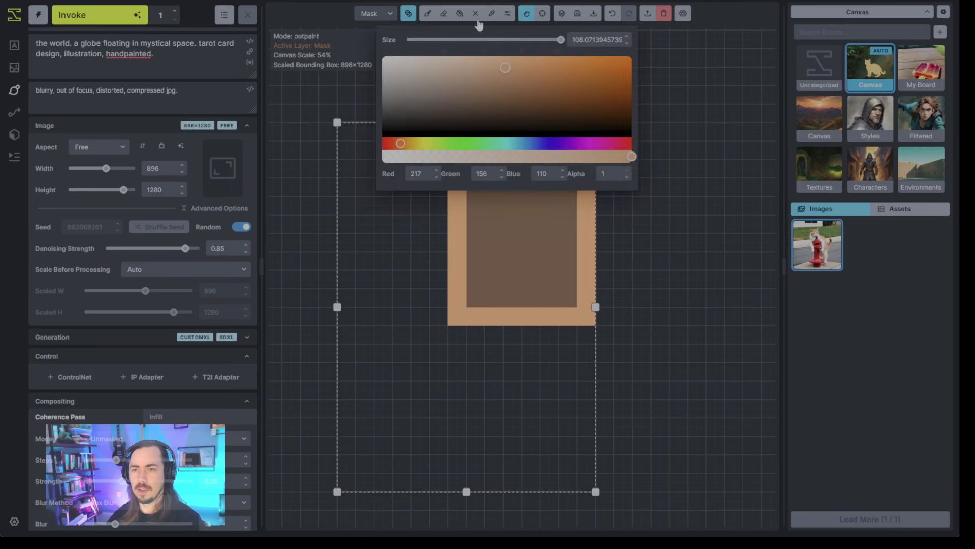
left_click(459, 14)
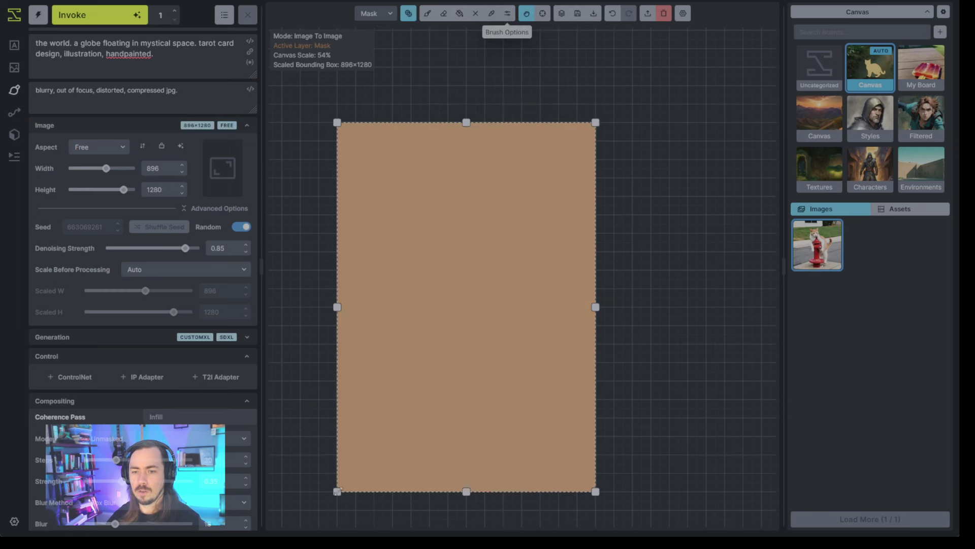
Shrink the bounding box to a centered 768×1152 area and fill it with dark brown (RGB 104, 77, 56).
mouse_move(337, 491)
left_mouse_down()
mouse_move(370, 457)
mouse_move(385, 483)
left_mouse_up()
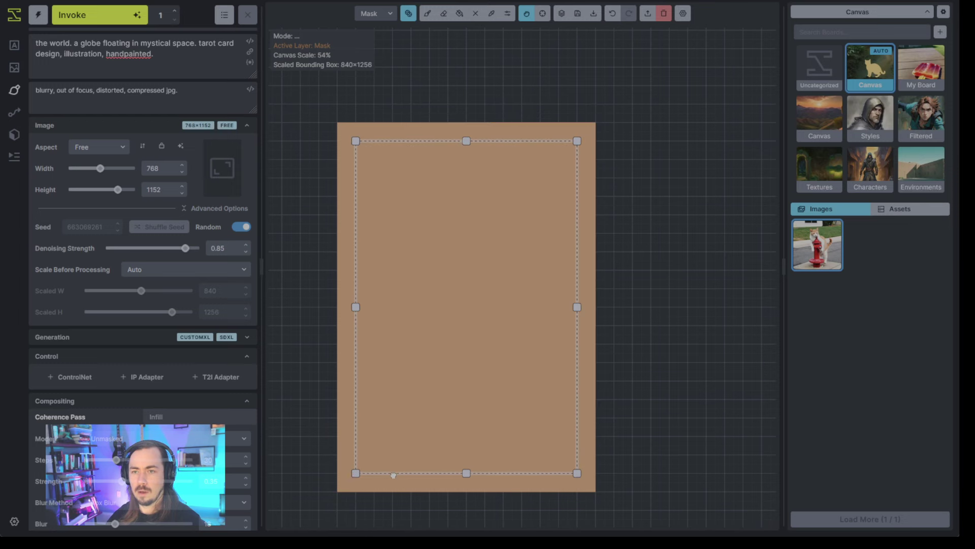
left_click(508, 13)
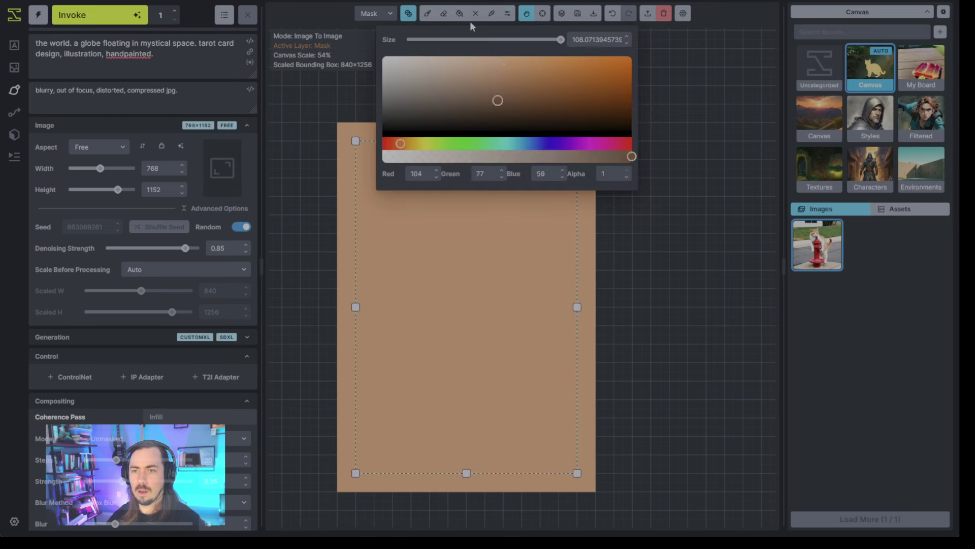
left_click(508, 13)
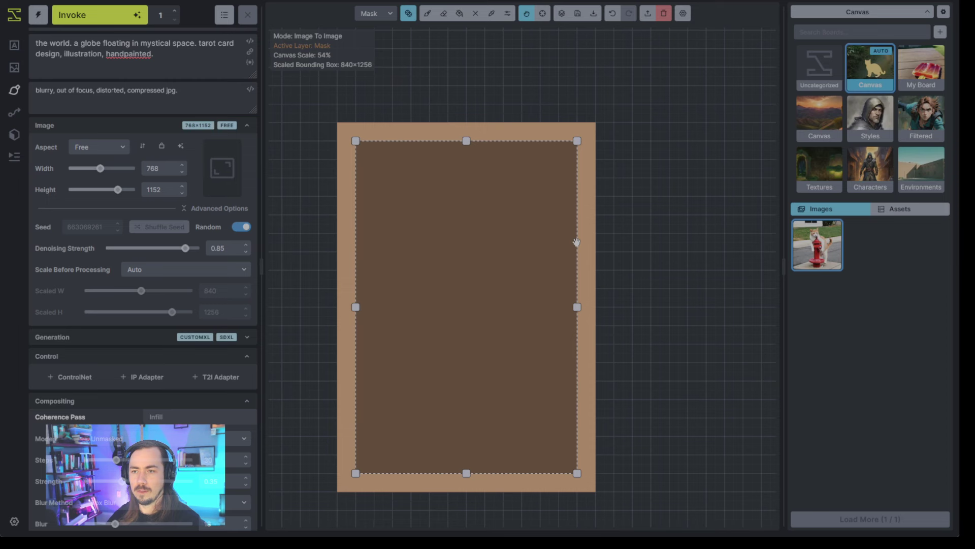
Generate the tarot card from the full 896×1280 tan-bordered area and accept the result.
left_click_drag(573, 241, 555, 219)
left_click_drag(559, 455, 595, 503)
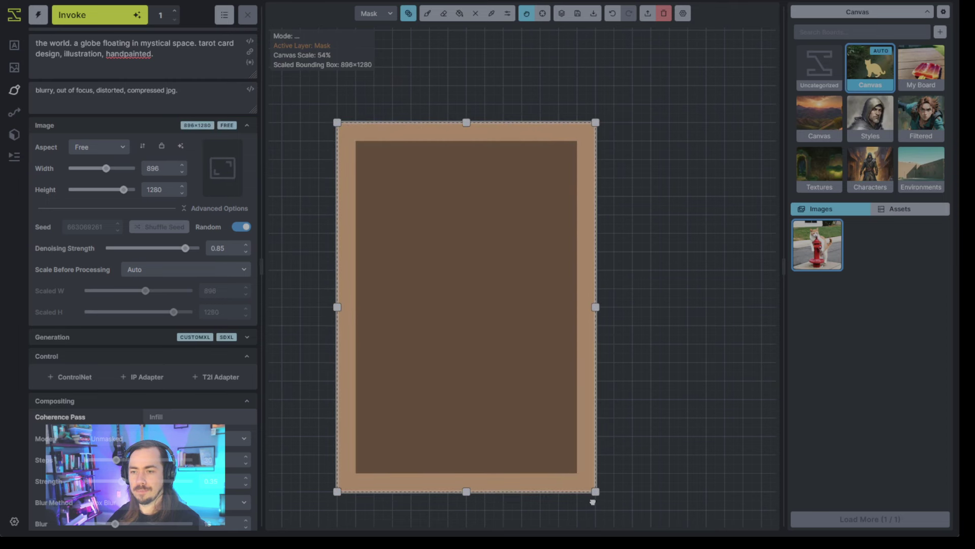
left_click(111, 19)
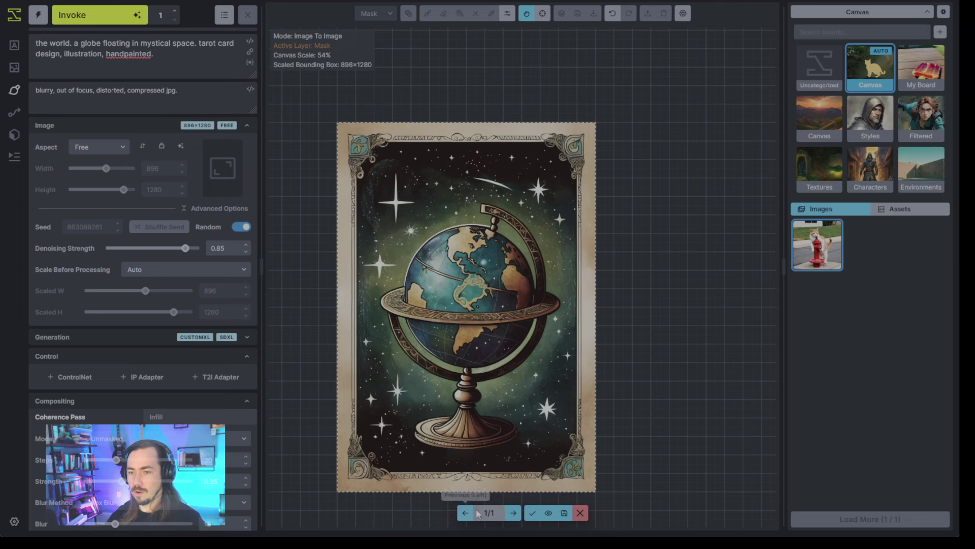
left_click(533, 513)
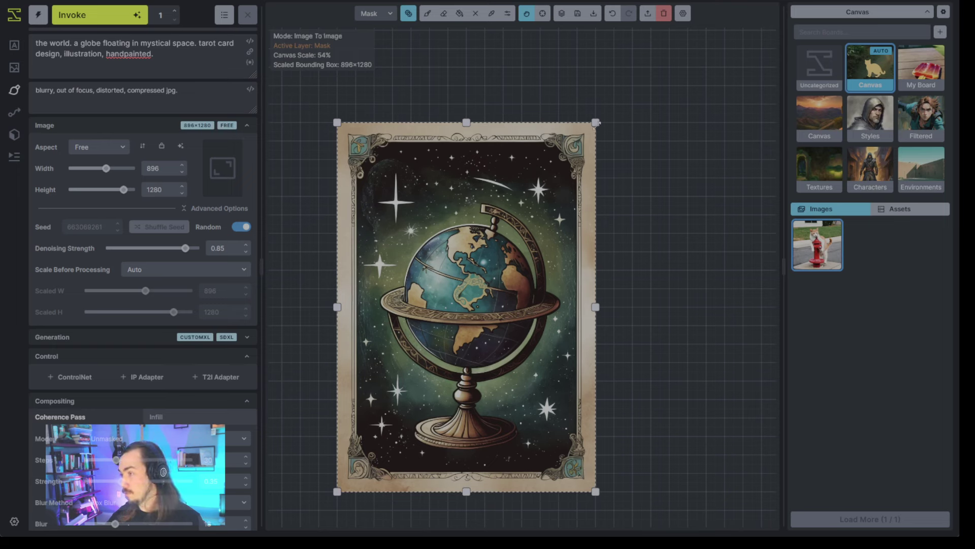
Shrink the bounding box to 640×768 and position it around the globe.
left_click_drag(339, 498, 427, 339)
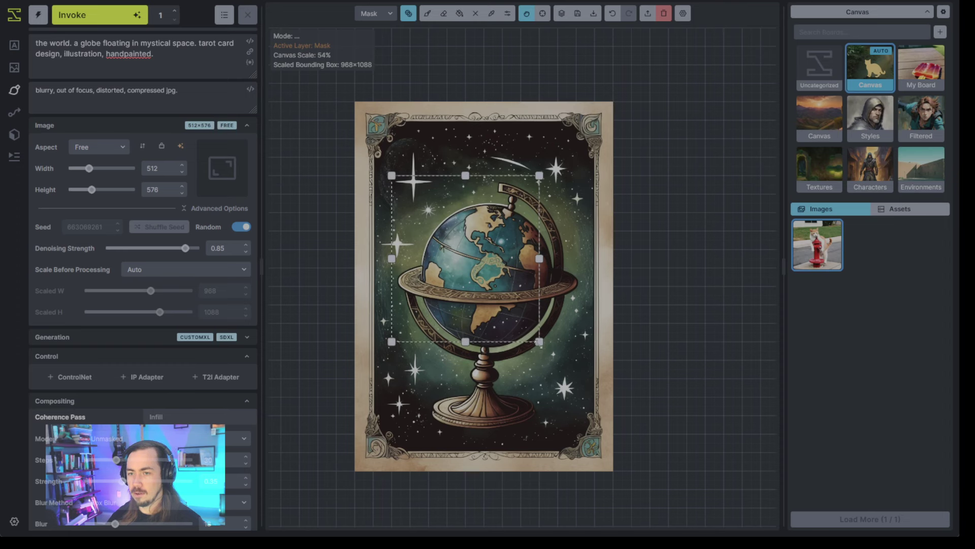
left_click_drag(540, 346, 582, 416)
left_click_drag(582, 416, 579, 409)
Enlarge the mask brush to roughly the globe's size and paint a mask over the globe and its surrounding rings.
key("b")
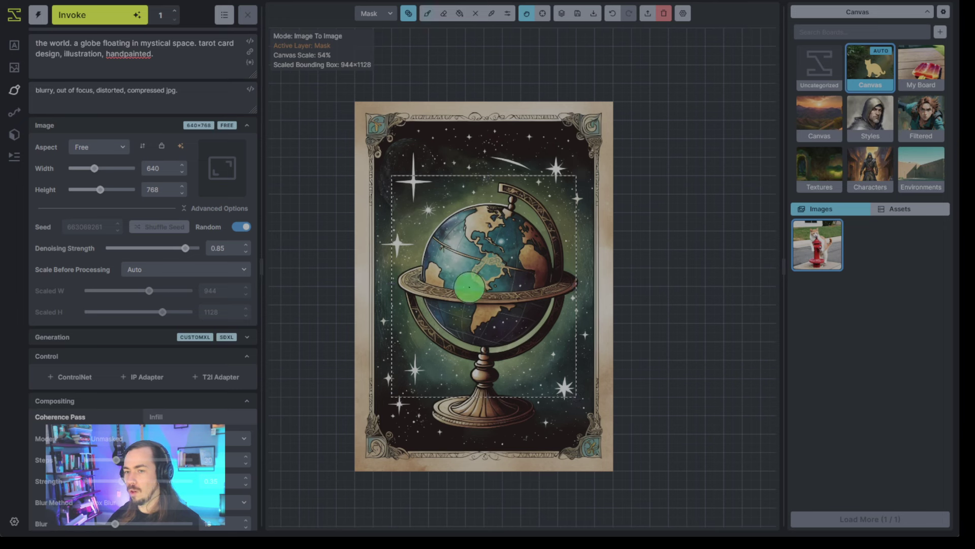
key("bracketright")
key("bracketright")
key("bracketright")
key("bracketright")
key("bracketright")
key("bracketright")
key("bracketright")
key("bracketright")
key("bracketright")
key("bracketright")
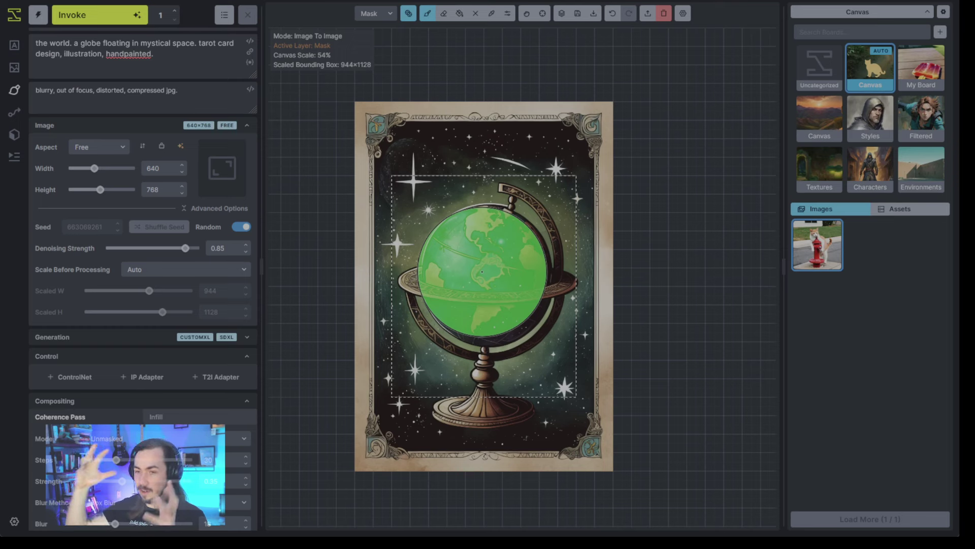
left_click(393, 202)
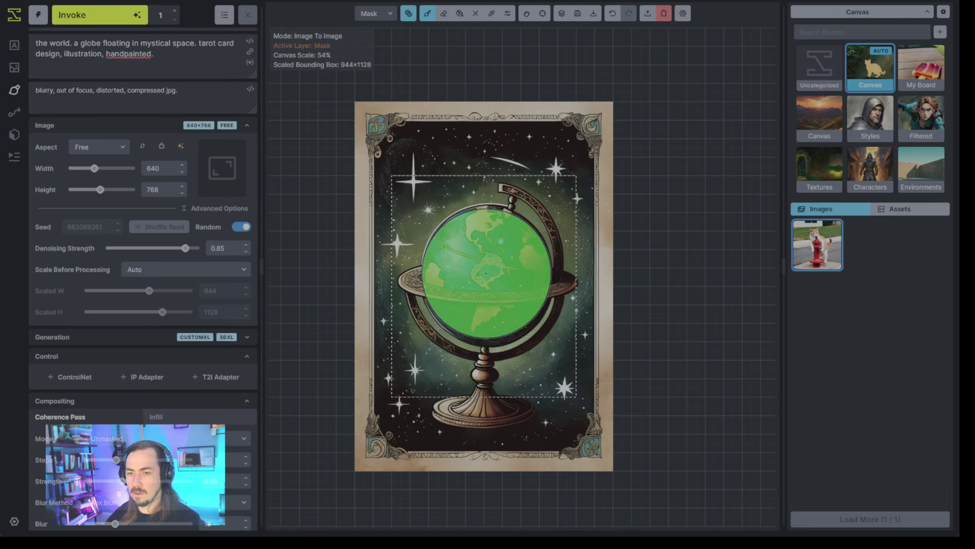
left_click(487, 274)
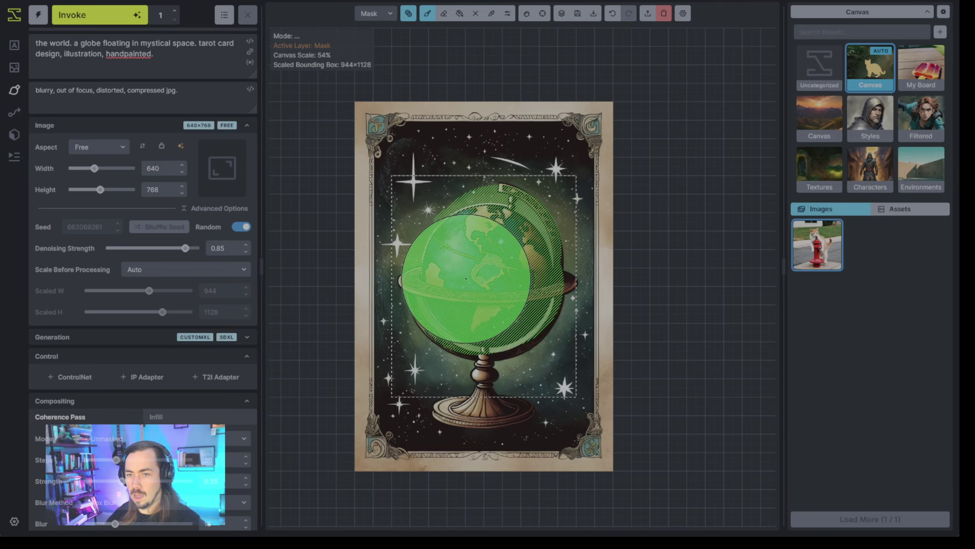
Expand the bounding box to 768×896 so the masked globe has more surrounding context.
key("v")
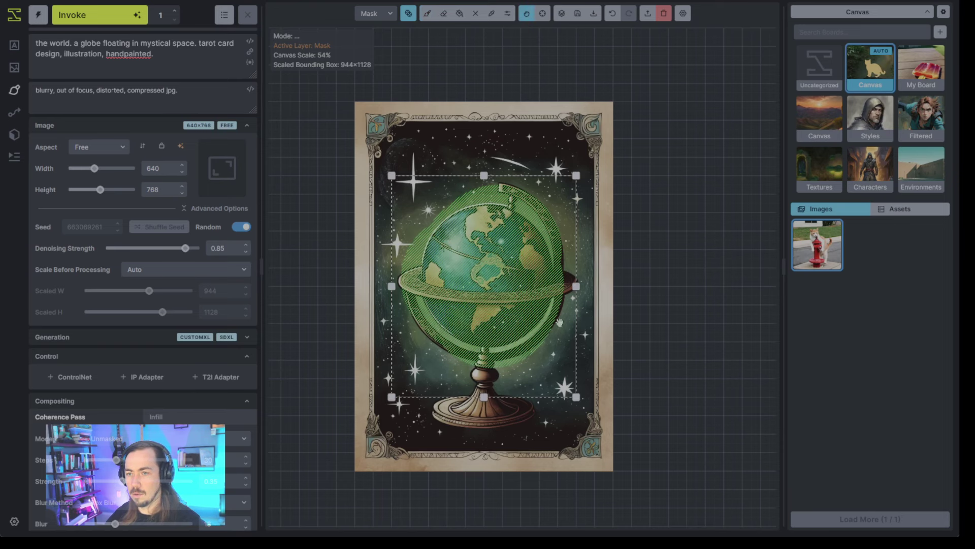
mouse_move(581, 389)
left_mouse_down()
mouse_move(563, 370)
mouse_move(596, 416)
left_mouse_up()
key("b")
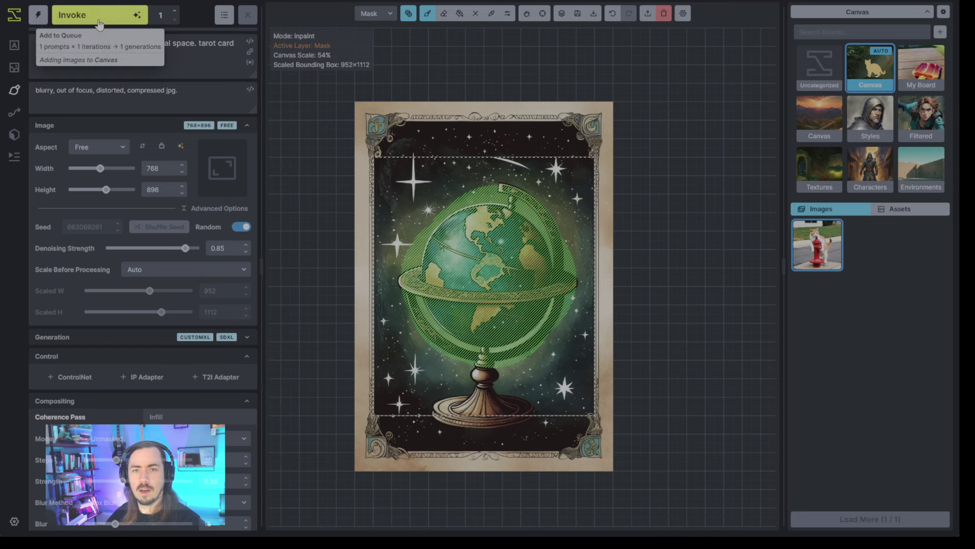
Inpaint the masked globe, accept the generated result and clear the mask.
key("ctrl+Return")
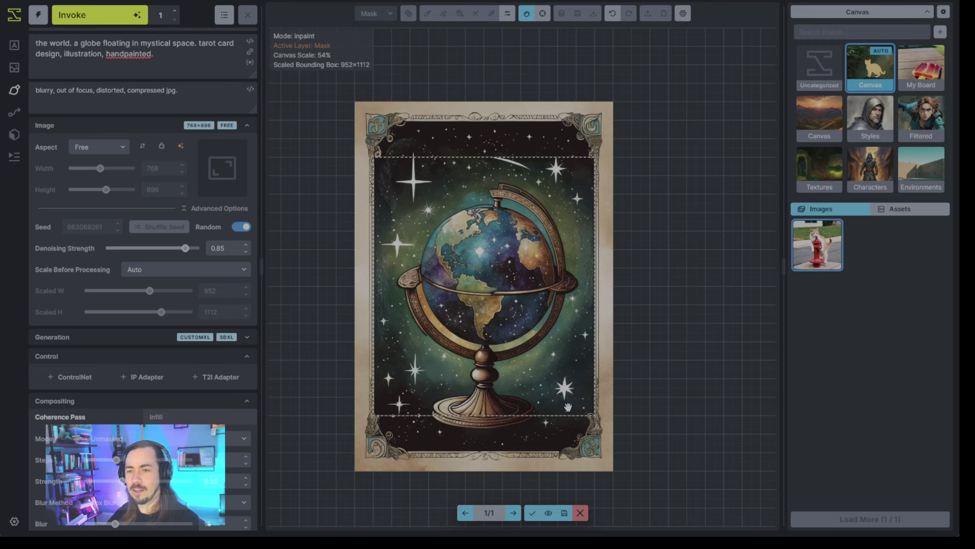
left_click(532, 513)
key("shift+c")
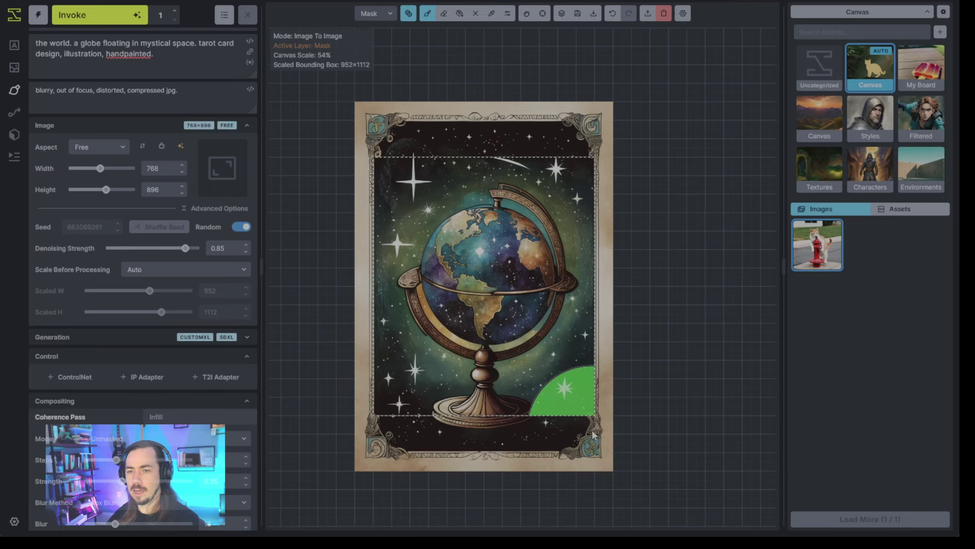
Switch to the base layer and reduce the paint brush to a small size of about 34.
scroll(534, 356, "up", 2)
key("]")
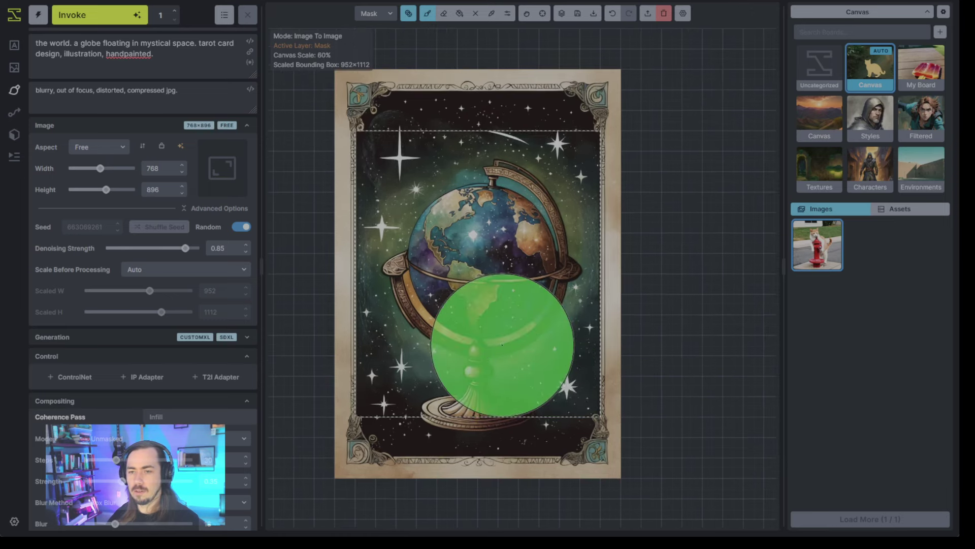
scroll(507, 349, "up", 4)
key("v")
scroll(395, 259, "down", 1)
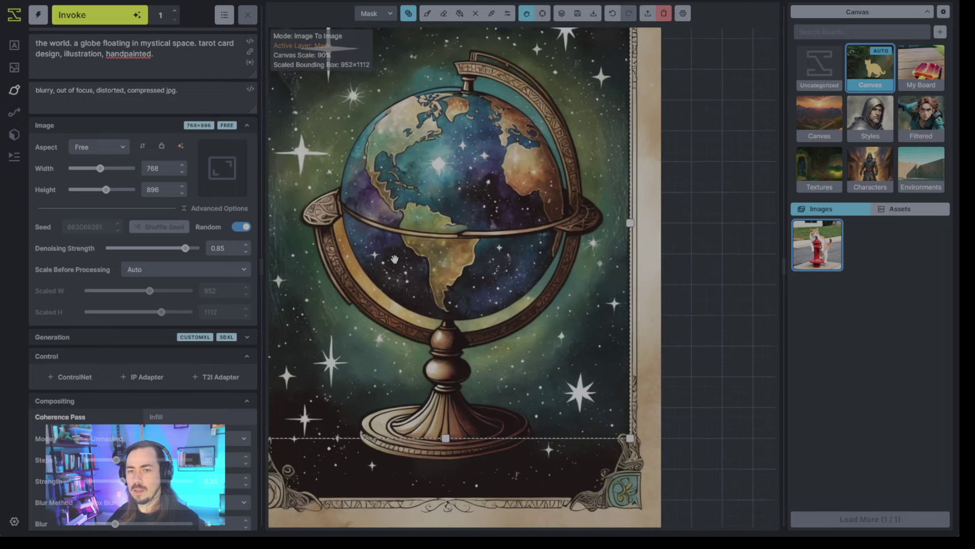
key("b")
scroll(533, 235, "down", 1)
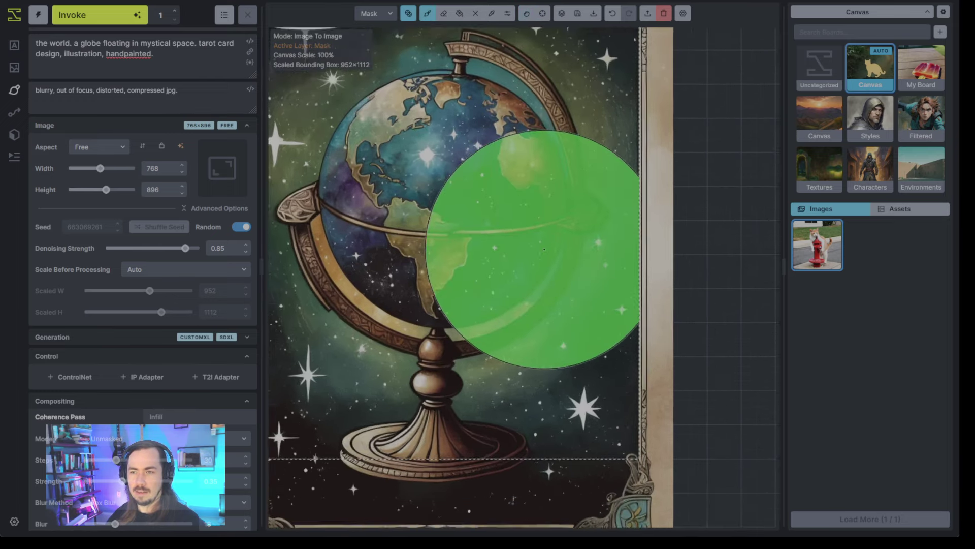
key("q")
key("v")
key("q")
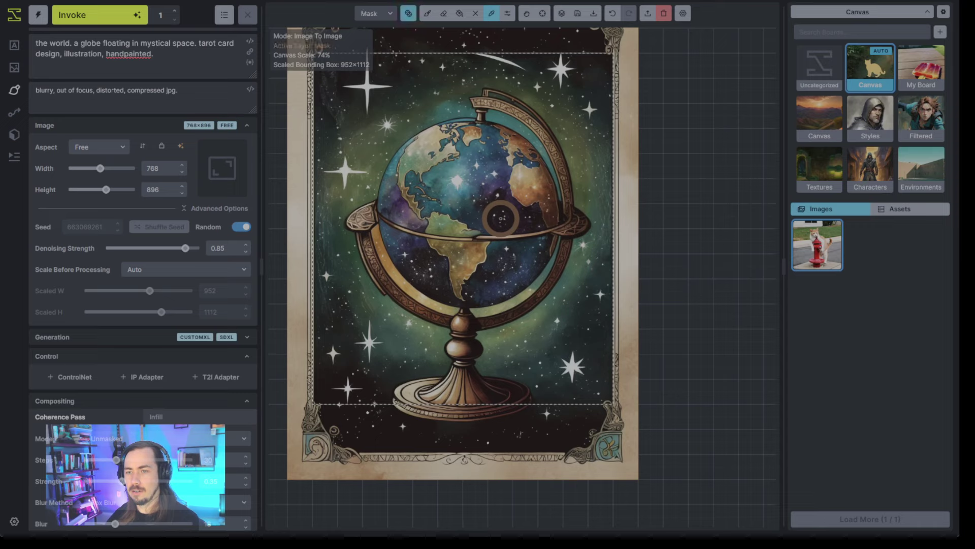
scroll(503, 178, "up", 1)
key("b")
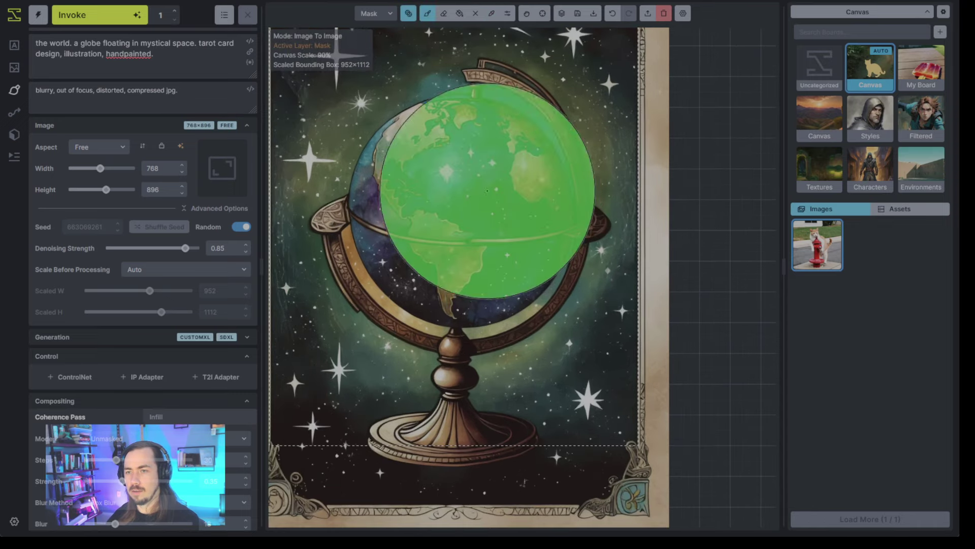
key("q")
key("bracketleft")
key("bracketright")
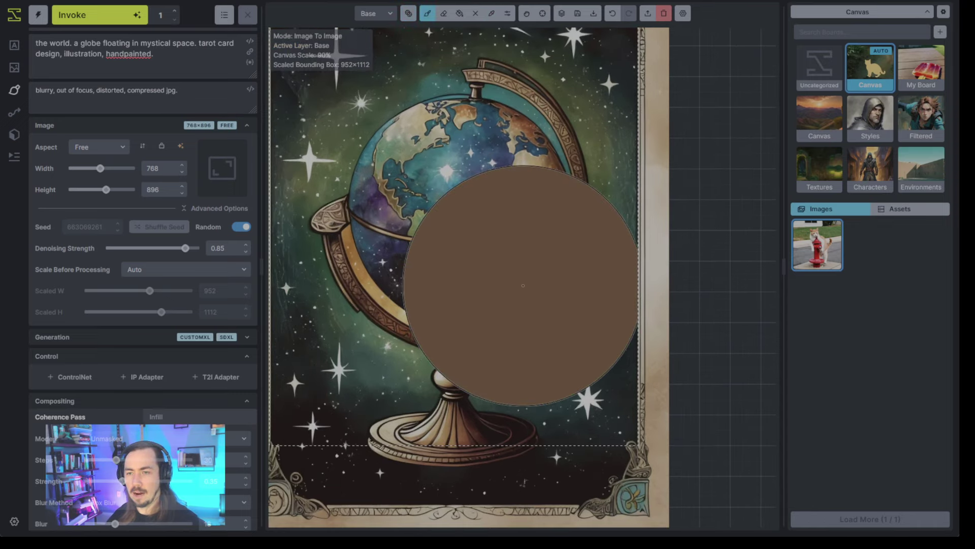
key("bracketleft")
key("bracketleft")
key("bracketleft")
key("bracketleft")
key("bracketleft")
key("bracketleft")
key("bracketleft")
key("bracketleft")
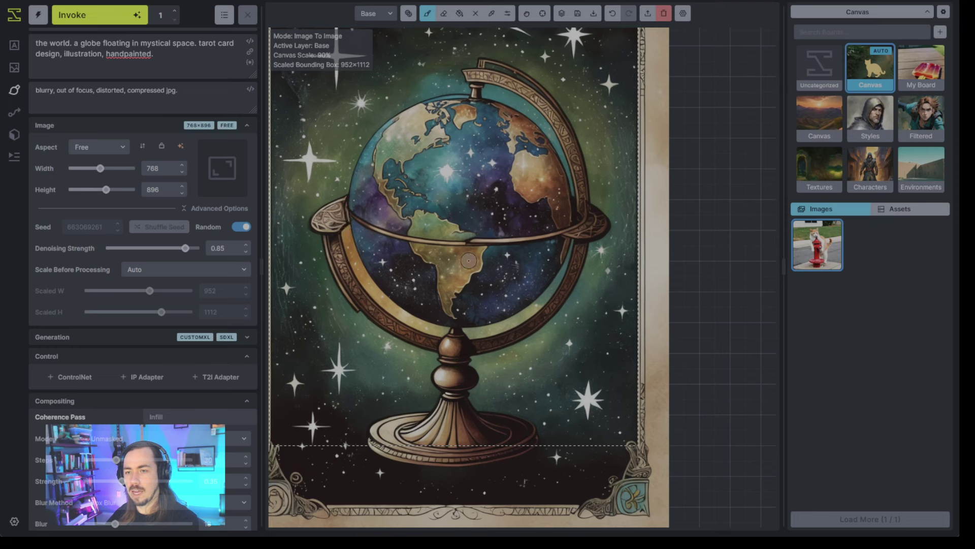
Undo the short trial stroke and paint a curved brown band across the globe's middle from one ring joint to the other.
left_click_drag(584, 234, 562, 248)
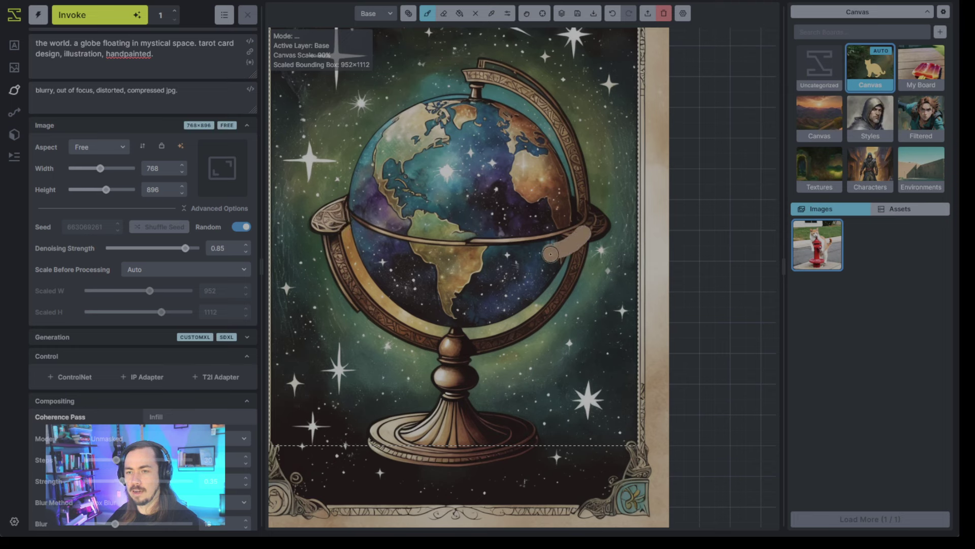
key("ctrl+z")
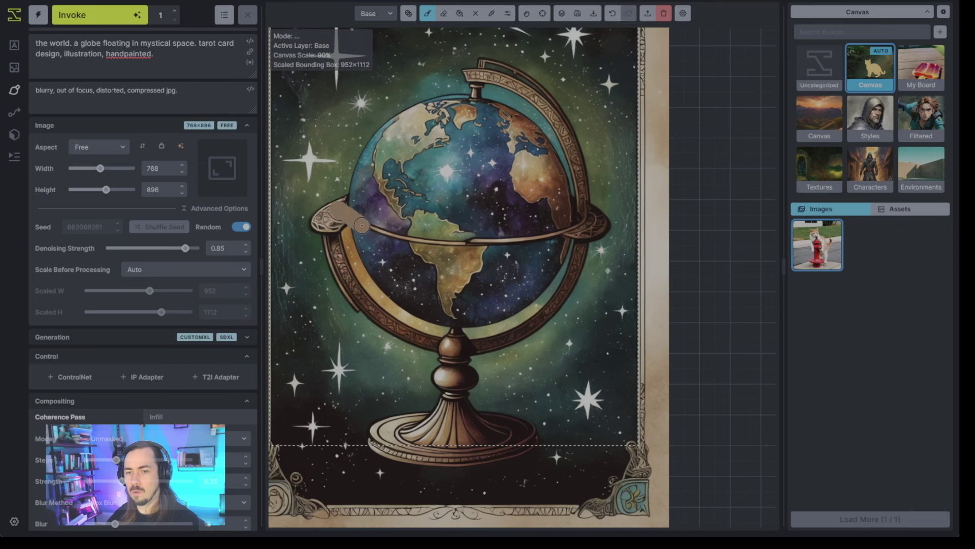
mouse_move(362, 225)
left_mouse_down()
mouse_move(442, 247)
mouse_move(538, 246)
mouse_move(600, 228)
left_mouse_up()
Sample a color from the upper part of the globe's arc and paint a second stroke to widen the band.
key("c")
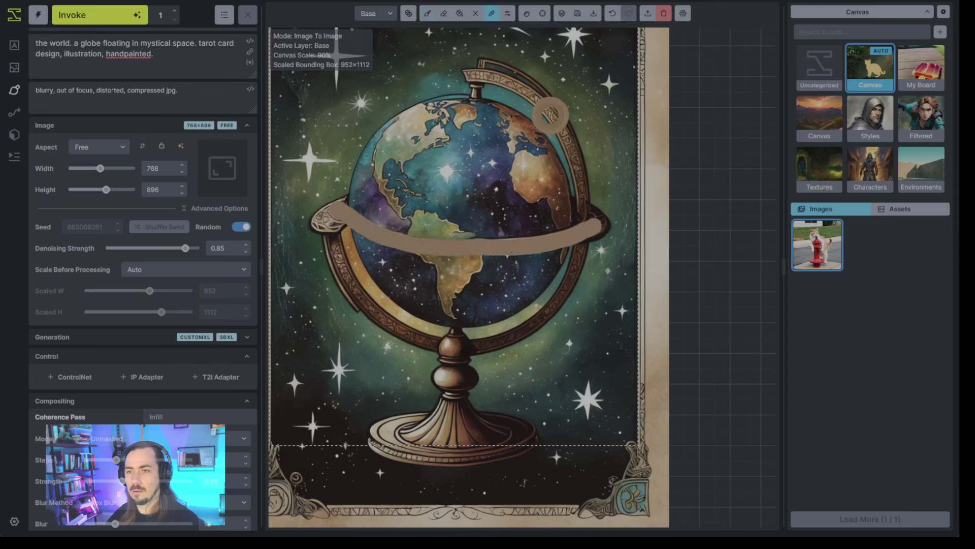
left_click(550, 115)
key("b")
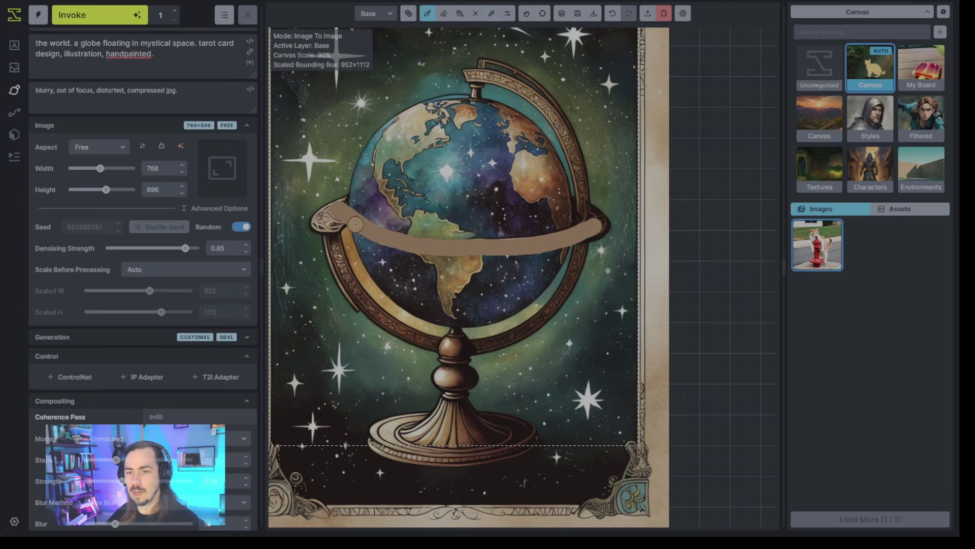
mouse_move(331, 215)
left_mouse_down()
mouse_move(394, 249)
mouse_move(513, 258)
mouse_move(594, 235)
mouse_move(592, 213)
left_mouse_up()
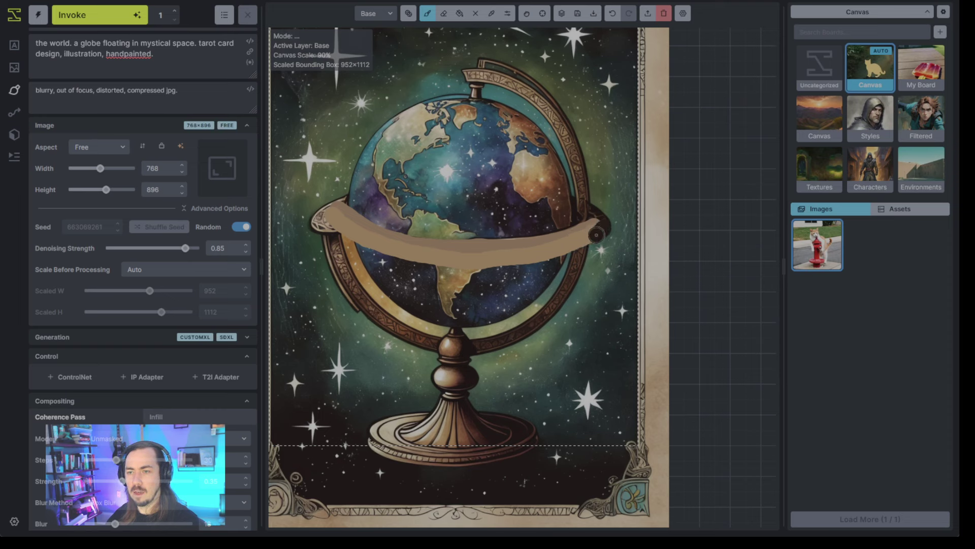
Lower the opacity of the dark brown brush (RGB 28, 18, 14) and shade the lower right part of the band.
left_click(508, 13)
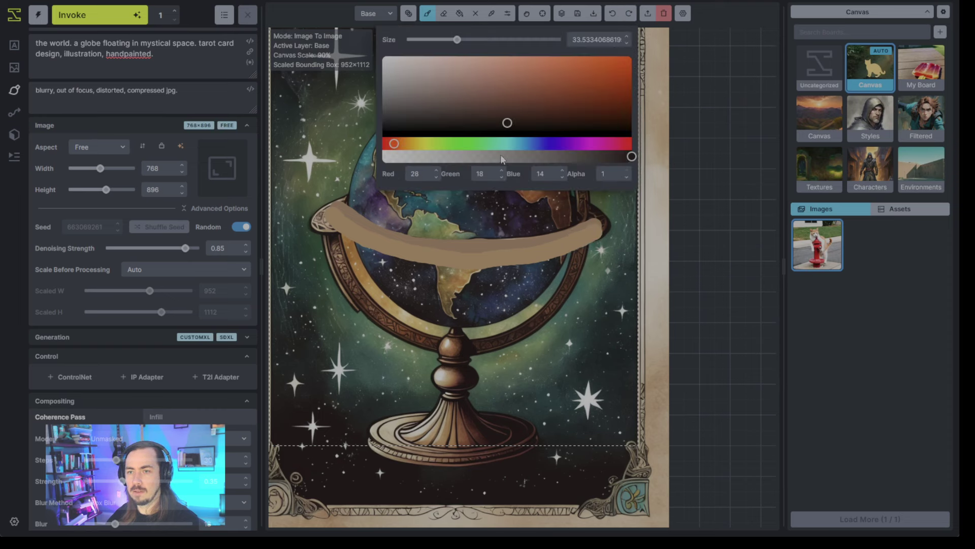
left_click(595, 231)
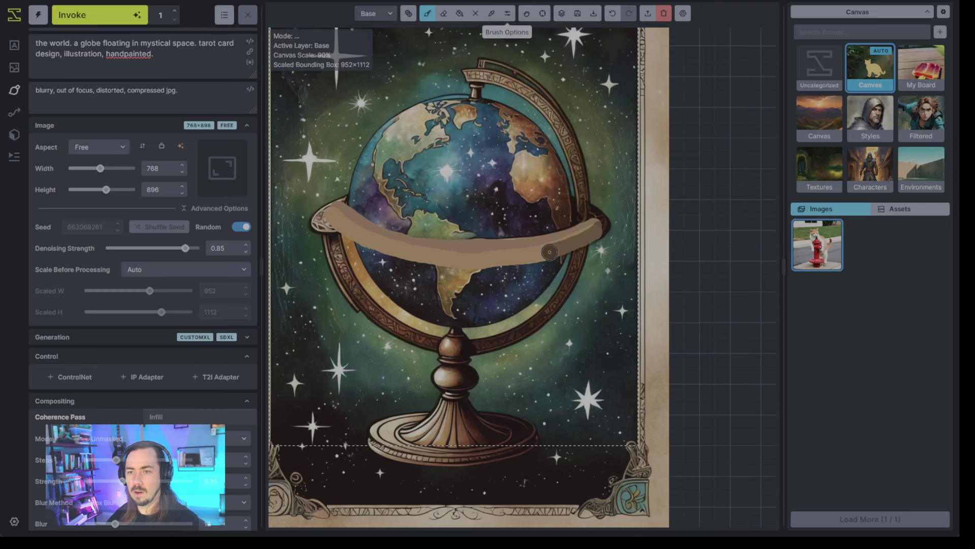
mouse_move(550, 252)
left_mouse_down()
mouse_move(429, 263)
mouse_move(544, 249)
mouse_move(599, 222)
mouse_move(586, 239)
mouse_move(532, 255)
mouse_move(427, 263)
mouse_move(506, 261)
mouse_move(598, 230)
mouse_move(538, 254)
left_mouse_up()
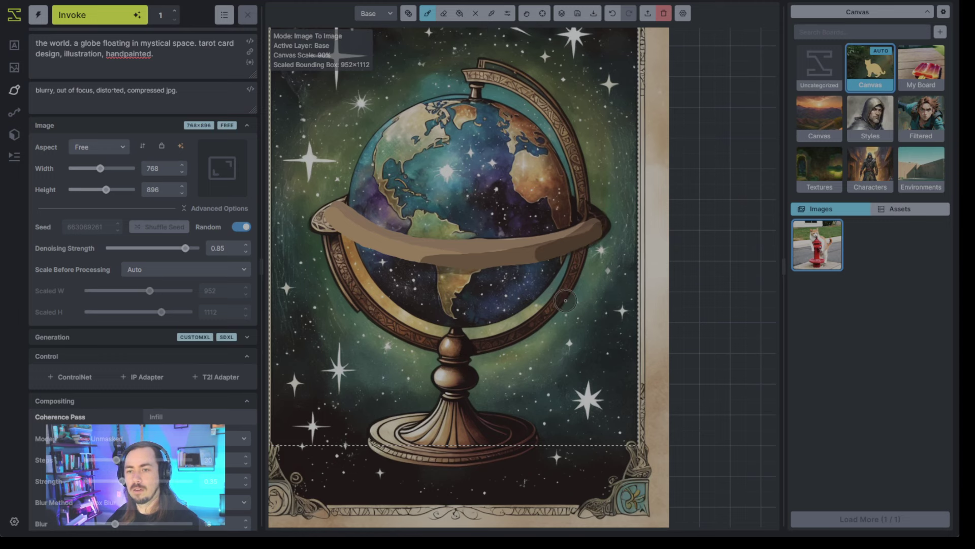
Lower the denoising strength to 0.45.
scroll(565, 301, "down", 5)
scroll(434, 239, "up", 3)
left_click_drag(185, 247, 157, 252)
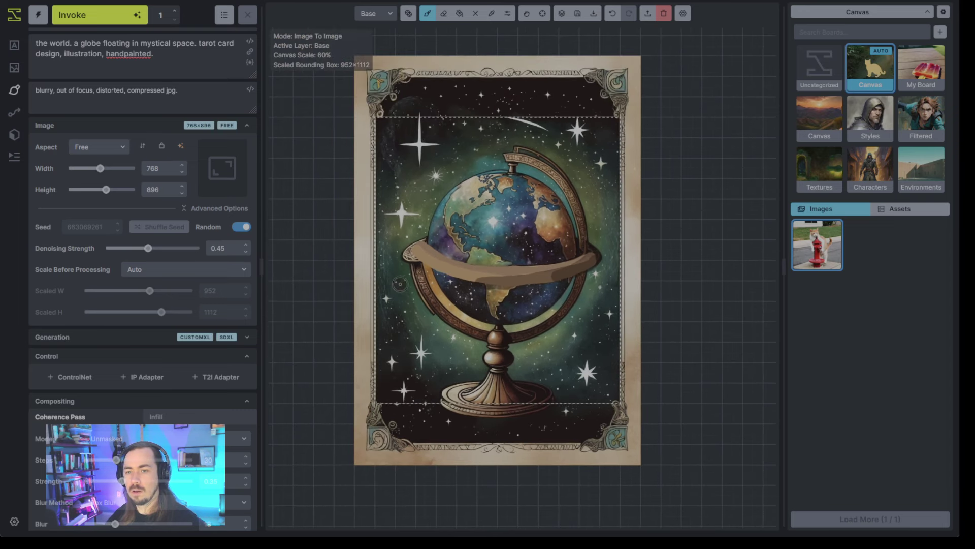
Switch to the mask layer, adjust the brush size and mask the painted band along its full length.
key("q")
key("bracketleft")
key("bracketleft")
key("bracketleft")
key("bracketleft")
key("bracketleft")
key("bracketleft")
key("bracketleft")
key("bracketleft")
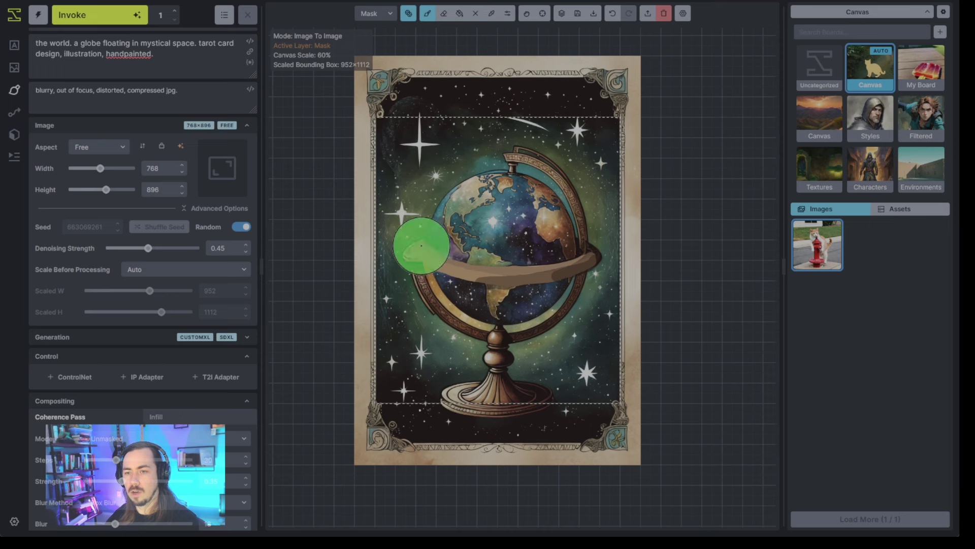
mouse_move(418, 252)
left_mouse_down()
mouse_move(468, 279)
mouse_move(526, 276)
mouse_move(590, 254)
left_mouse_up()
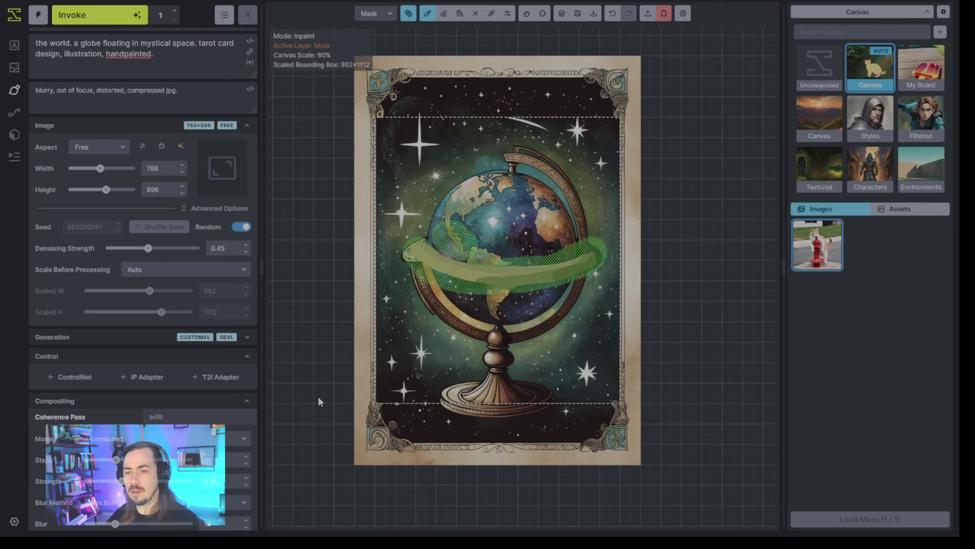
Inpaint the masked band at 0.45 denoising strength and accept the result.
key("ctrl+Return")
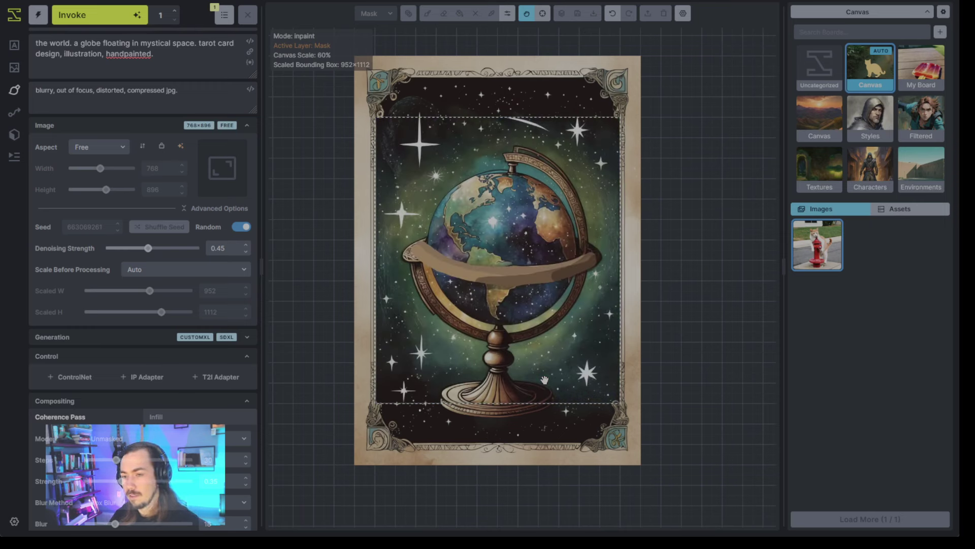
key("b")
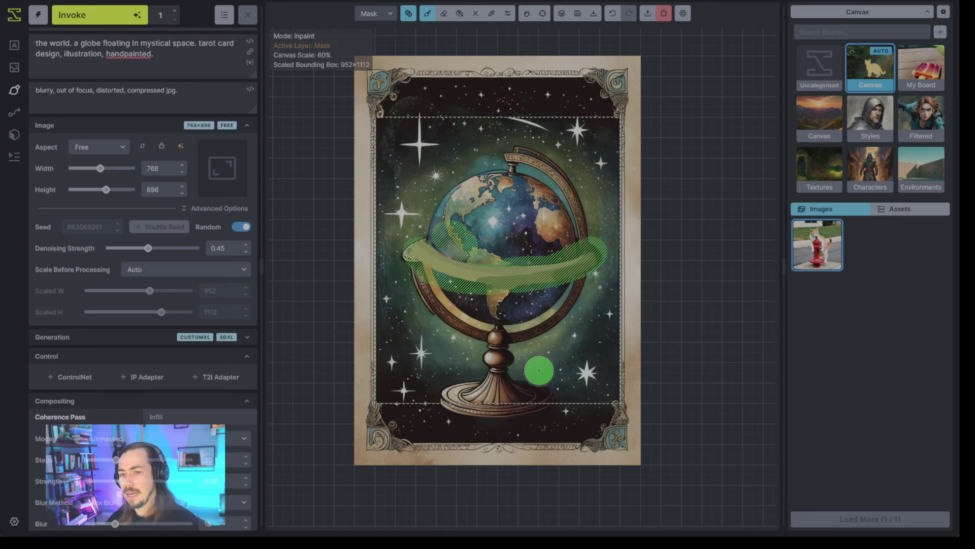
key("ctrl+Return")
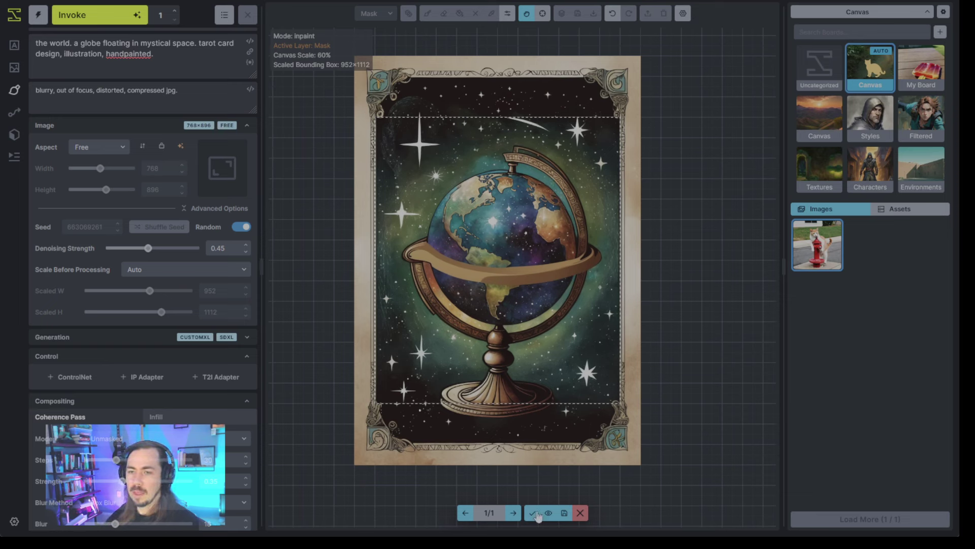
left_click(532, 513)
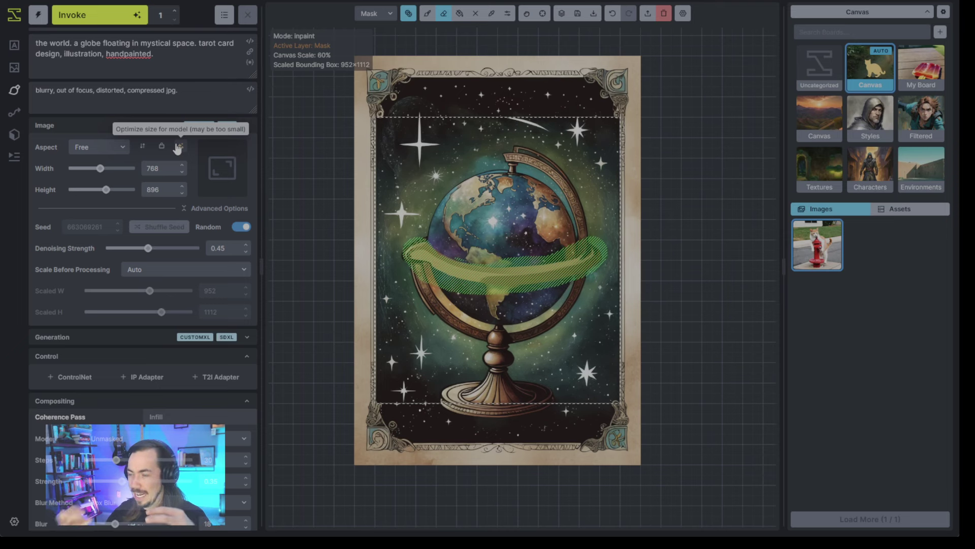
Run two more inpainting passes on the masked band, accepting each result, and clear the mask.
left_click(96, 14)
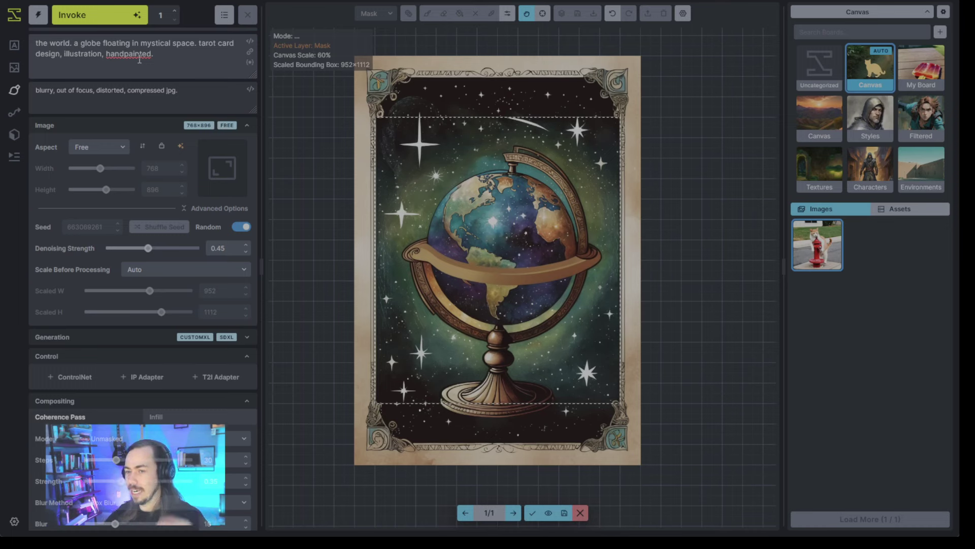
left_click(533, 514)
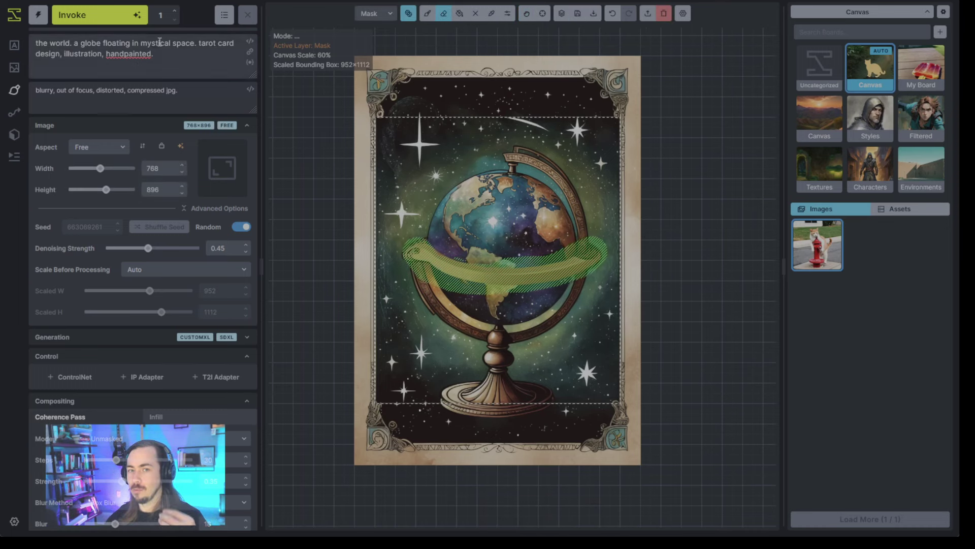
left_click(114, 23)
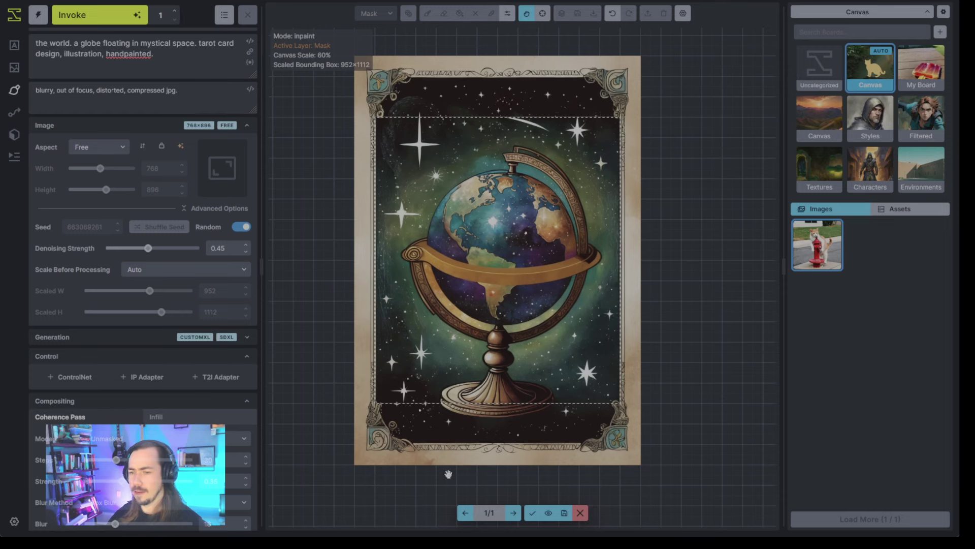
left_click(533, 512)
scroll(450, 333, "up", 1)
scroll(448, 329, "up", 3)
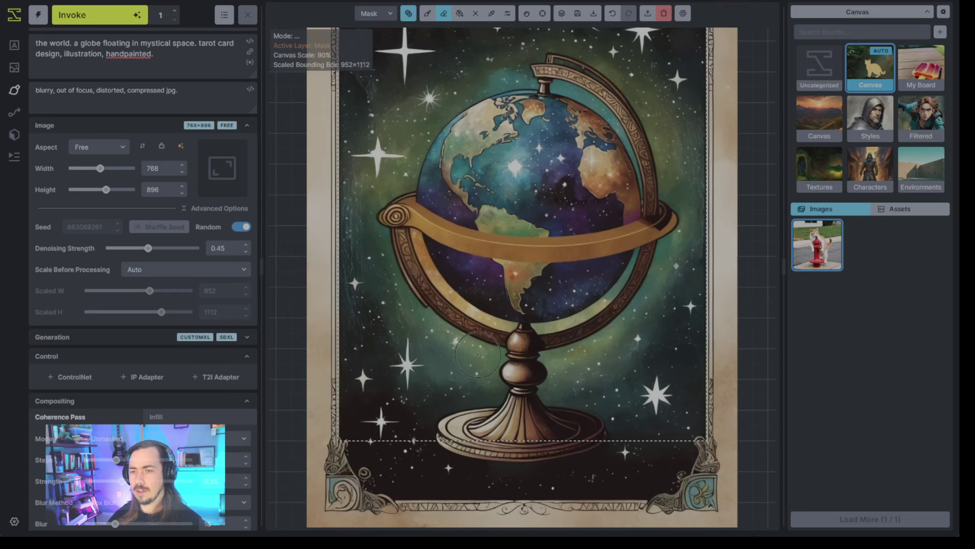
Mask the globe's rings and the upper part of its stand, inpaint the masked area at 0.45 denoising strength and accept the result.
key("q")
scroll(444, 264, "down", 5)
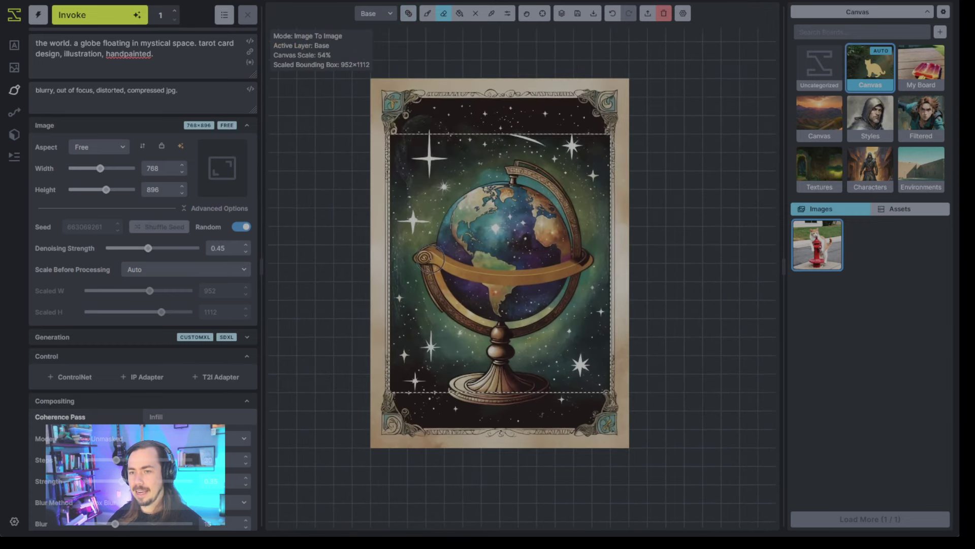
key("q")
mouse_move(427, 259)
left_mouse_down()
mouse_move(438, 302)
mouse_move(478, 332)
mouse_move(524, 331)
mouse_move(563, 311)
mouse_move(584, 261)
mouse_move(572, 214)
mouse_move(514, 166)
mouse_move(583, 261)
mouse_move(550, 275)
mouse_move(413, 253)
mouse_move(475, 354)
left_mouse_up()
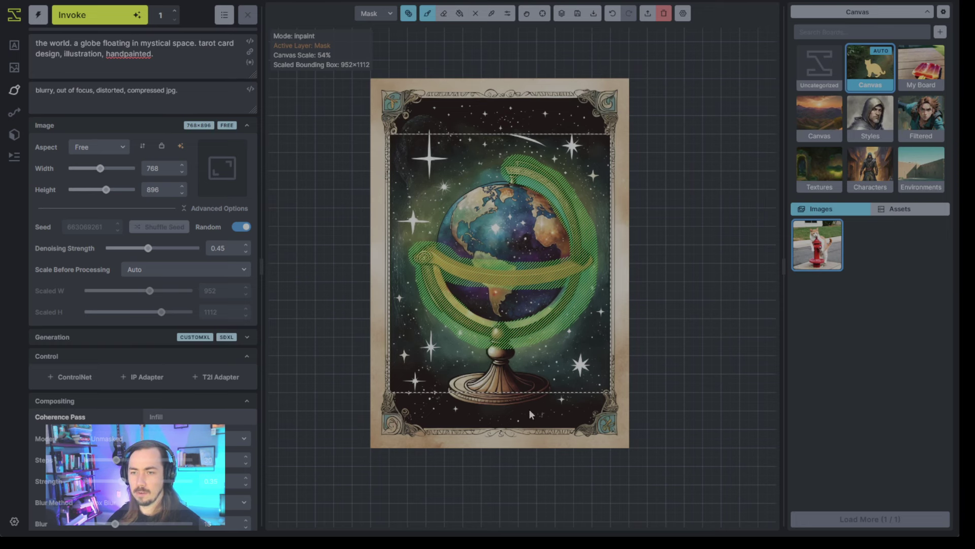
left_click(493, 351)
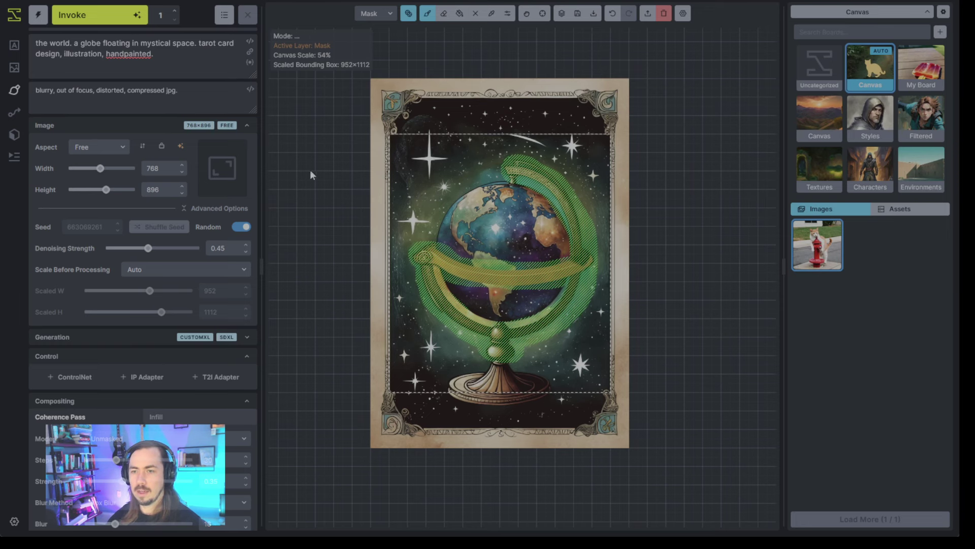
left_click(116, 23)
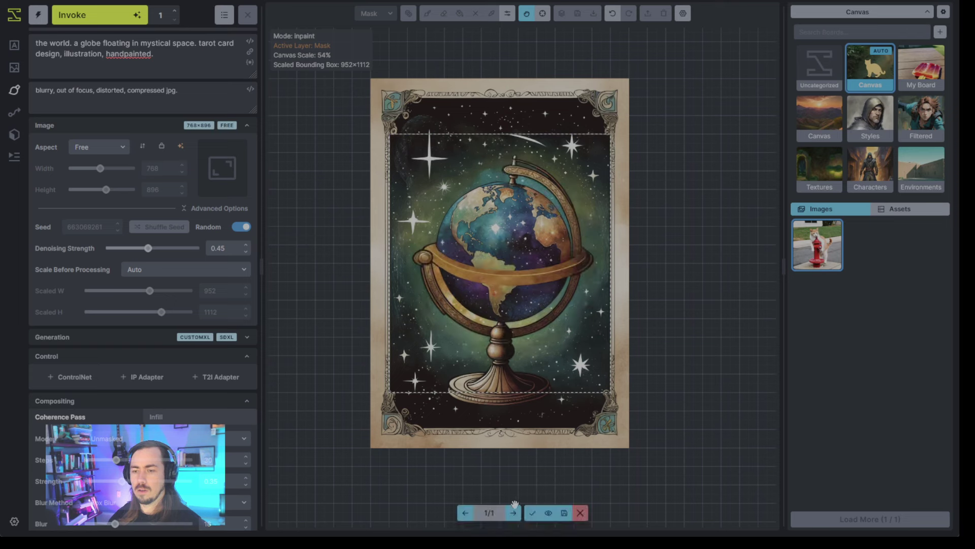
left_click(532, 513)
Align the bounding box with the card's lower-left corner and enlarge it to 896×1280 so it covers the whole card.
scroll(576, 364, "down", 3)
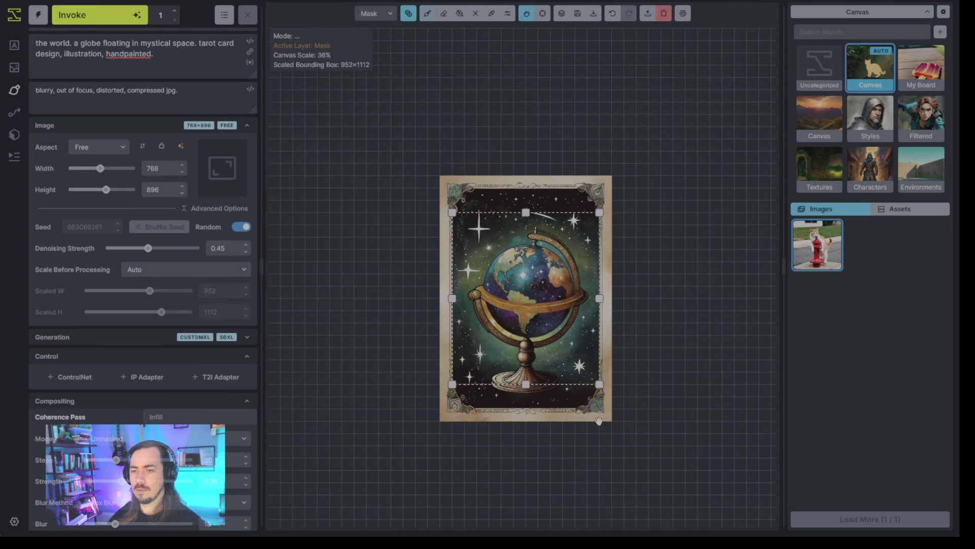
left_click_drag(569, 388, 560, 417)
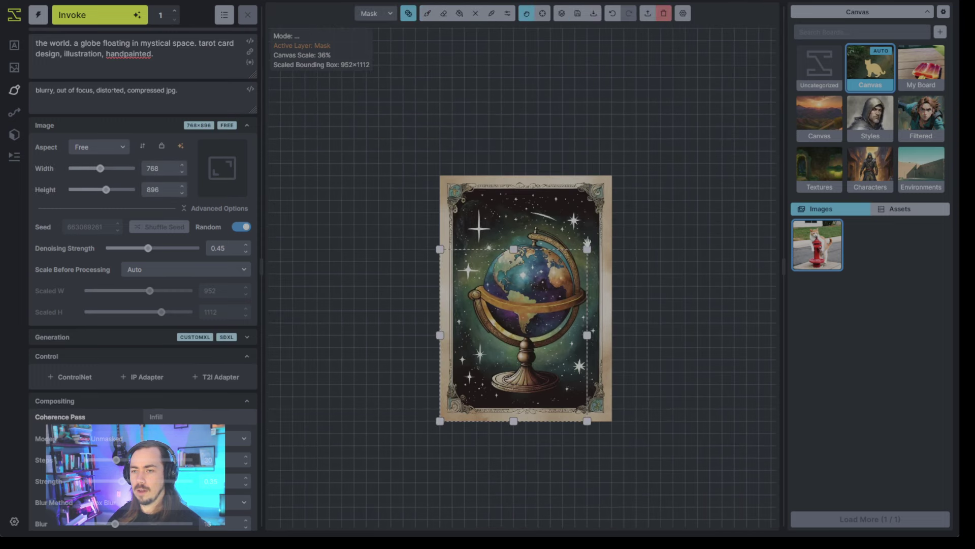
left_click_drag(587, 249, 612, 176)
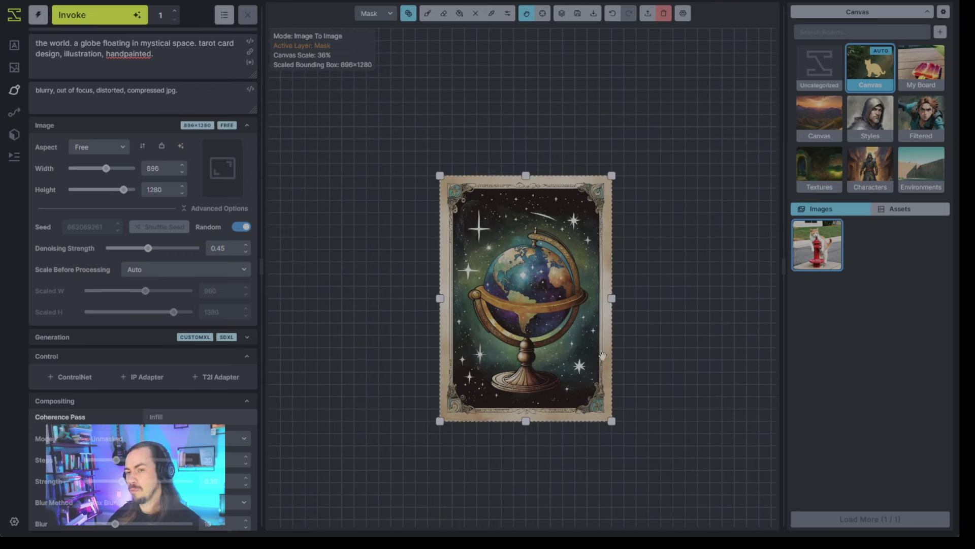
Examine the card's lower corner ornaments and border up close, and compare them with the whole card.
scroll(554, 383, "up", 4)
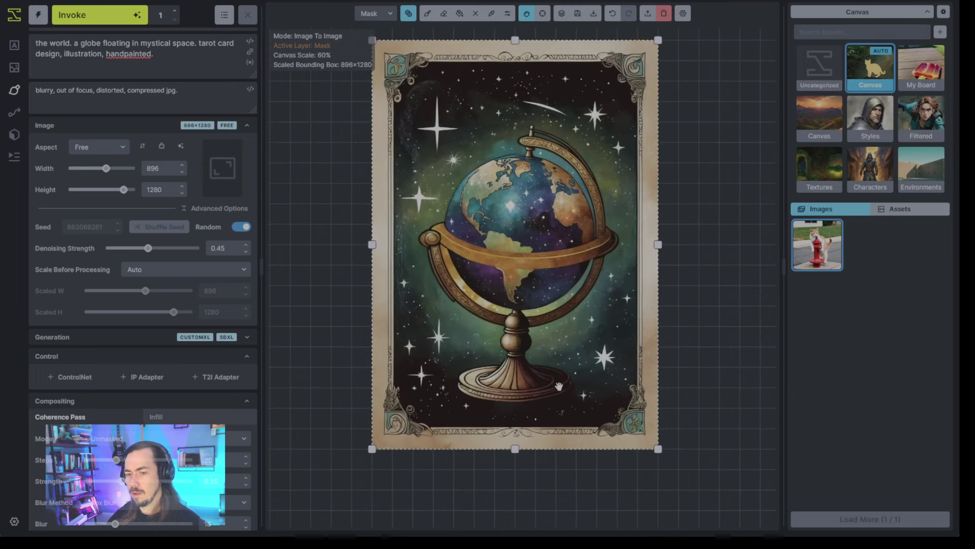
scroll(559, 386, "down", 2)
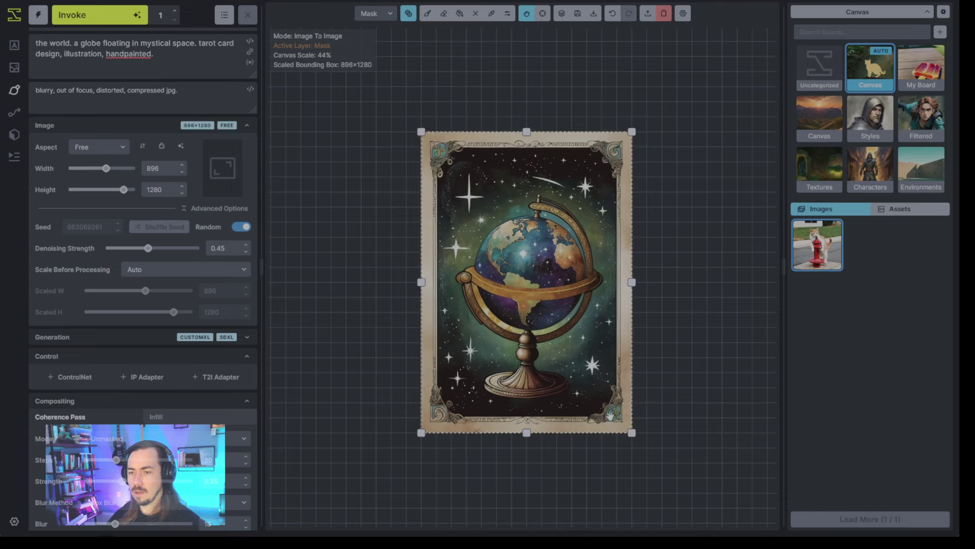
scroll(625, 429, "up", 9)
scroll(615, 419, "up", 3)
scroll(627, 420, "down", 2)
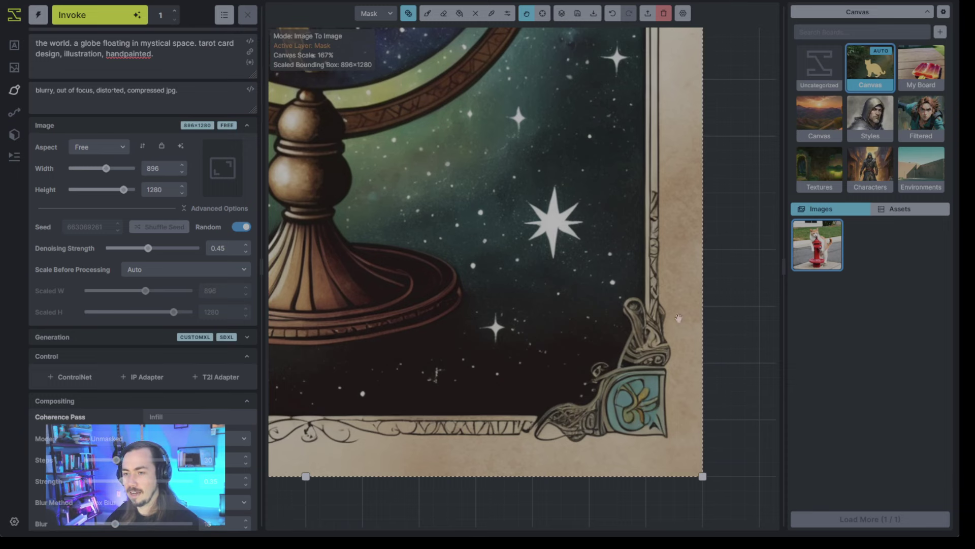
scroll(649, 381, "down", 2)
left_click_drag(481, 381, 629, 382)
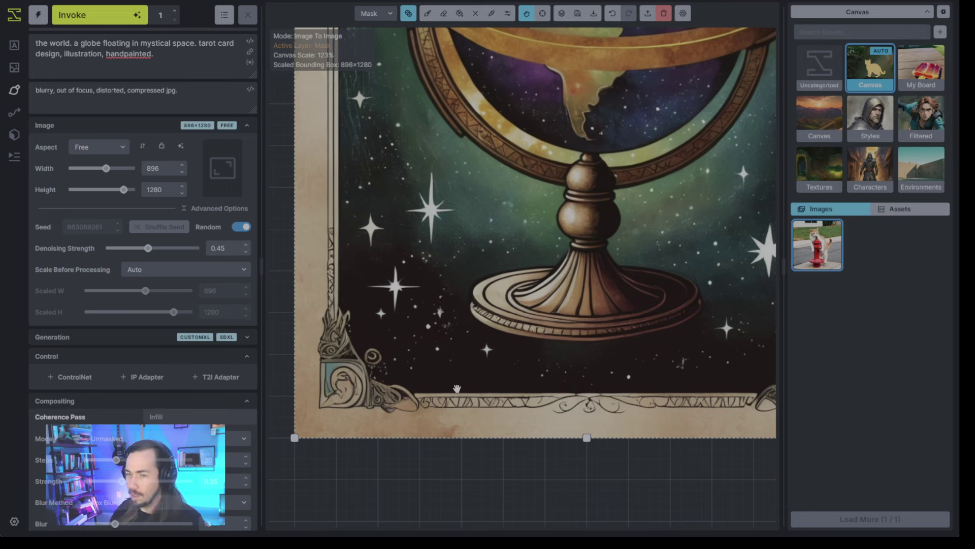
scroll(457, 389, "down", 5)
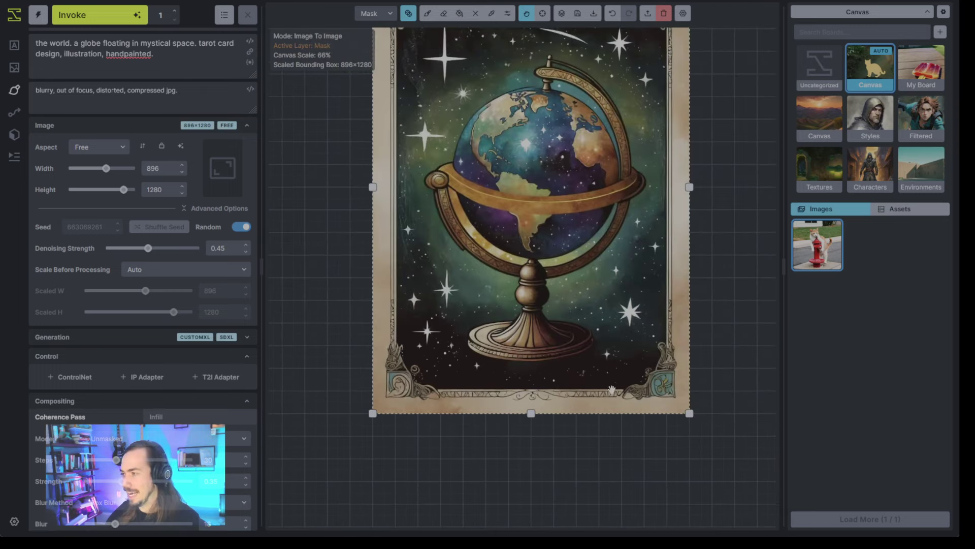
left_click_drag(612, 389, 625, 480)
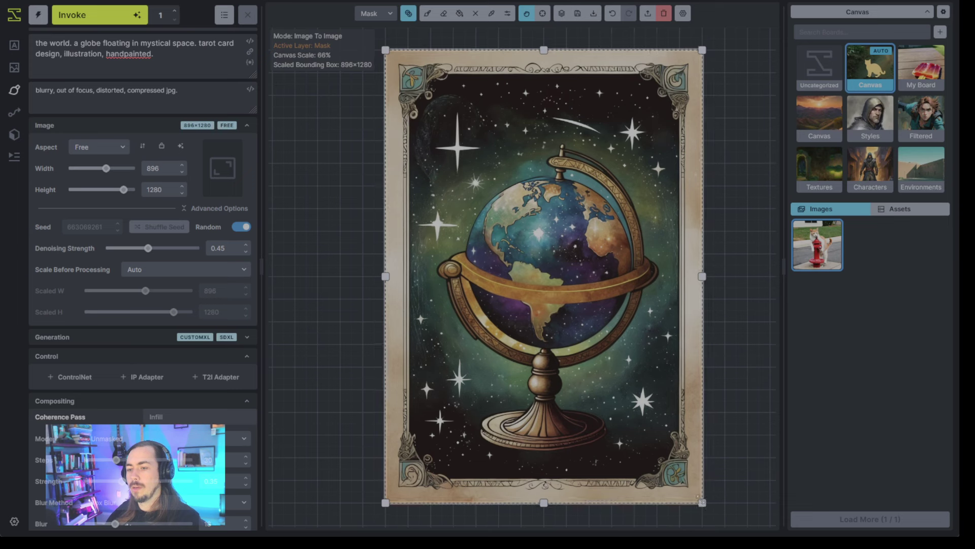
Shrink the bounding box to 320×320 at the card's upper-left corner and mask the corner ornament with the adjoining border.
left_click_drag(701, 500, 512, 164)
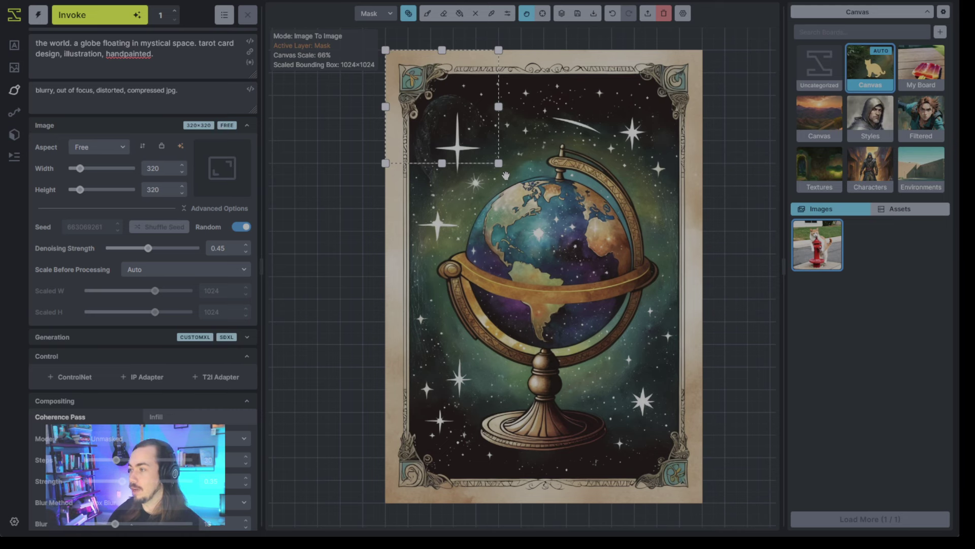
scroll(506, 173, "up", 1)
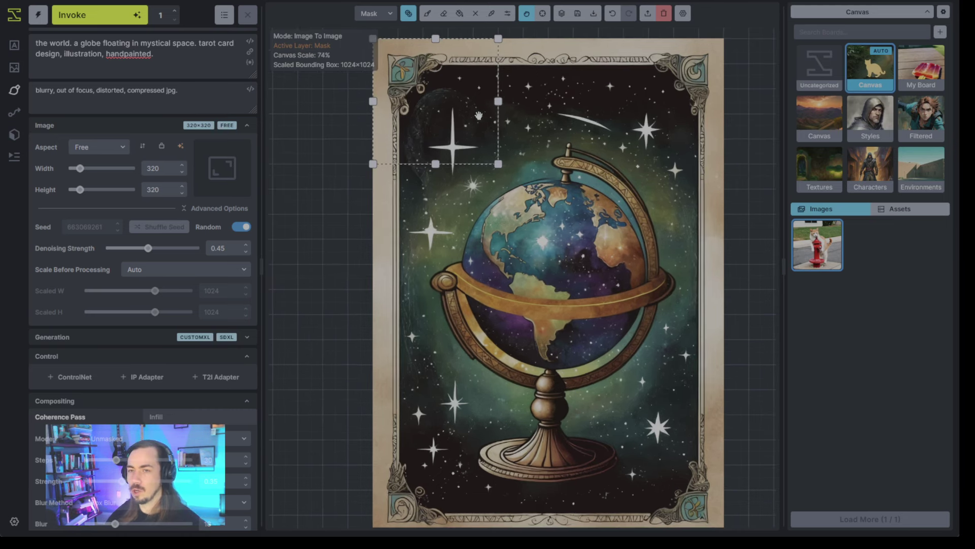
left_click_drag(451, 150, 487, 219)
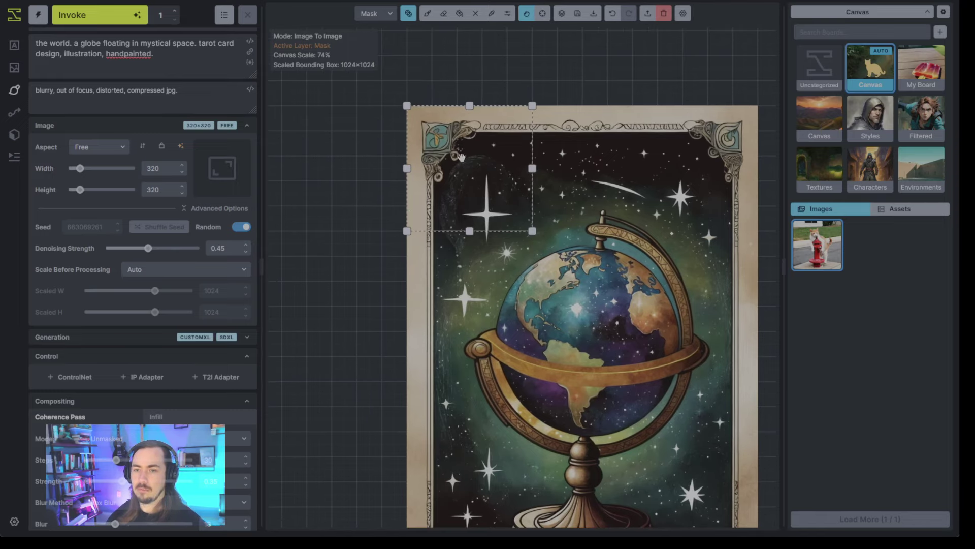
scroll(458, 159, "up", 3)
key("b")
mouse_move(421, 176)
left_mouse_down()
mouse_move(418, 120)
mouse_move(475, 117)
left_mouse_up()
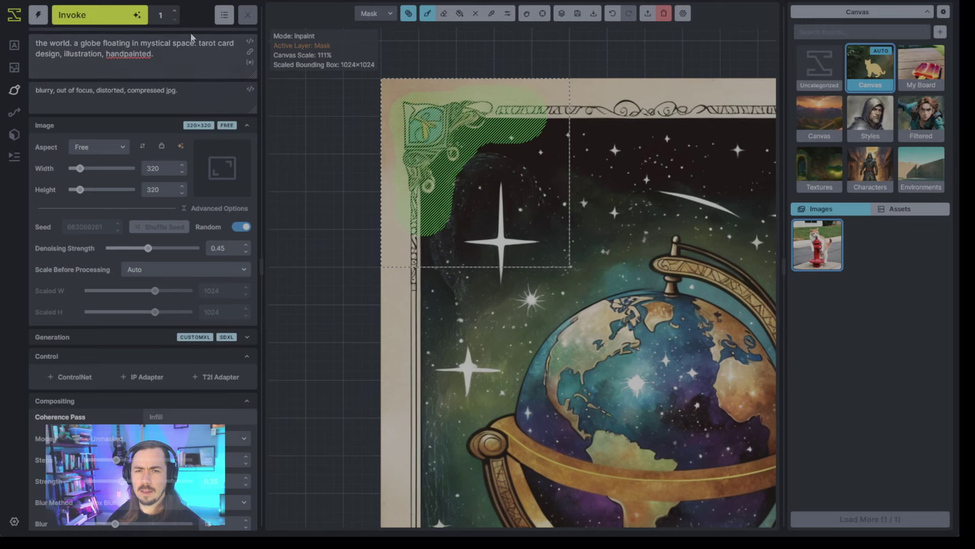
Shorten the prompt to "tarot card design, illustration, handpainted." and set the denoising strength to 0.5.
left_click_drag(197, 40, 35, 43)
key("BackSpace")
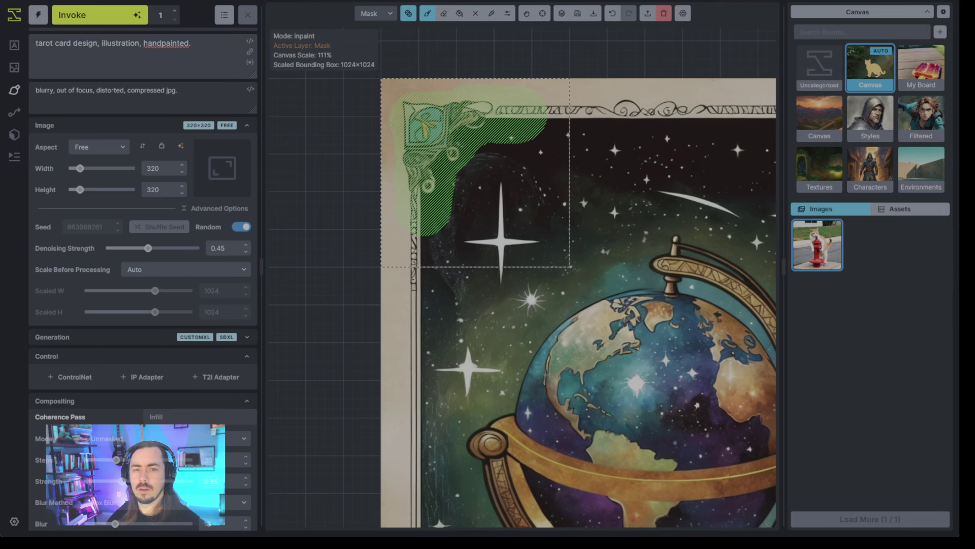
left_click(193, 42)
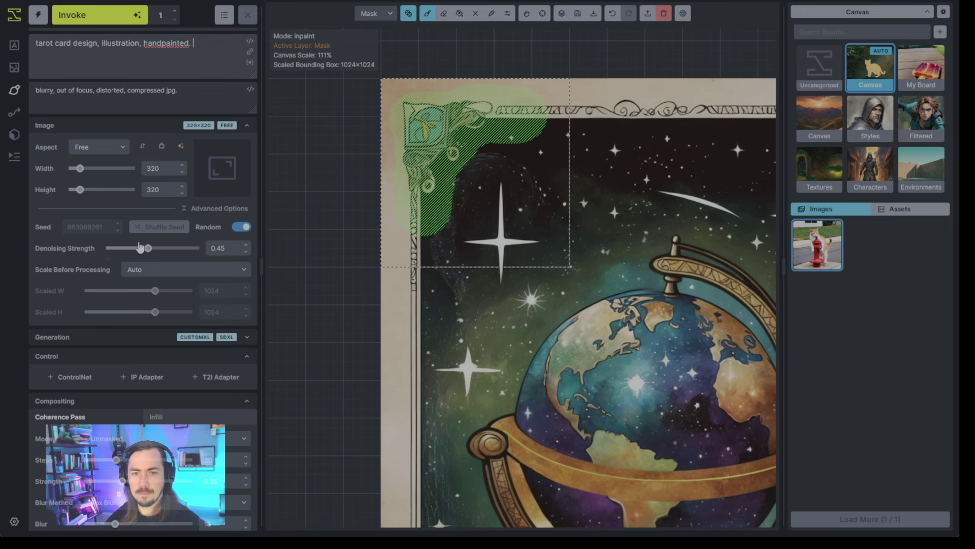
mouse_move(147, 248)
left_mouse_down()
mouse_move(167, 251)
mouse_move(158, 249)
left_mouse_up()
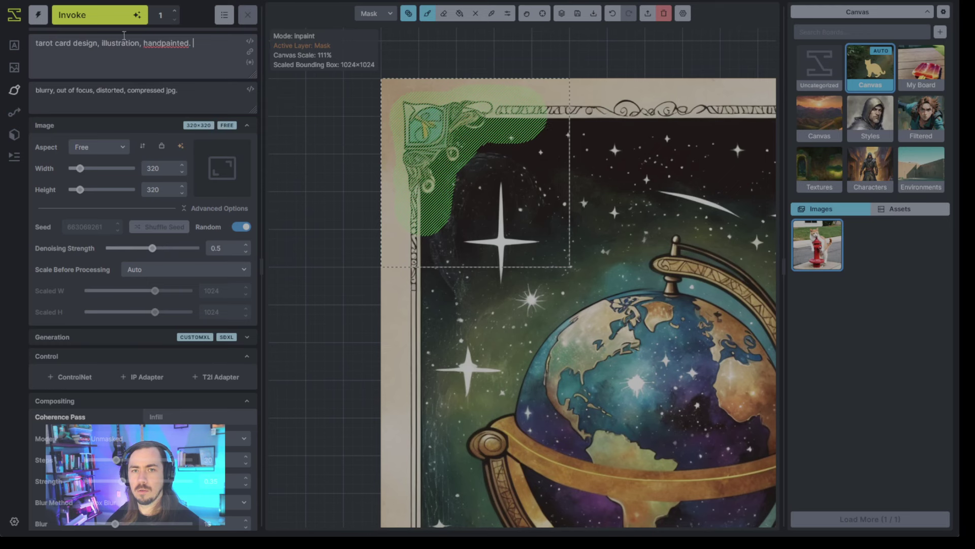
Start inpainting the masked corner and append "border ornamentation" to the prompt.
left_click(122, 15)
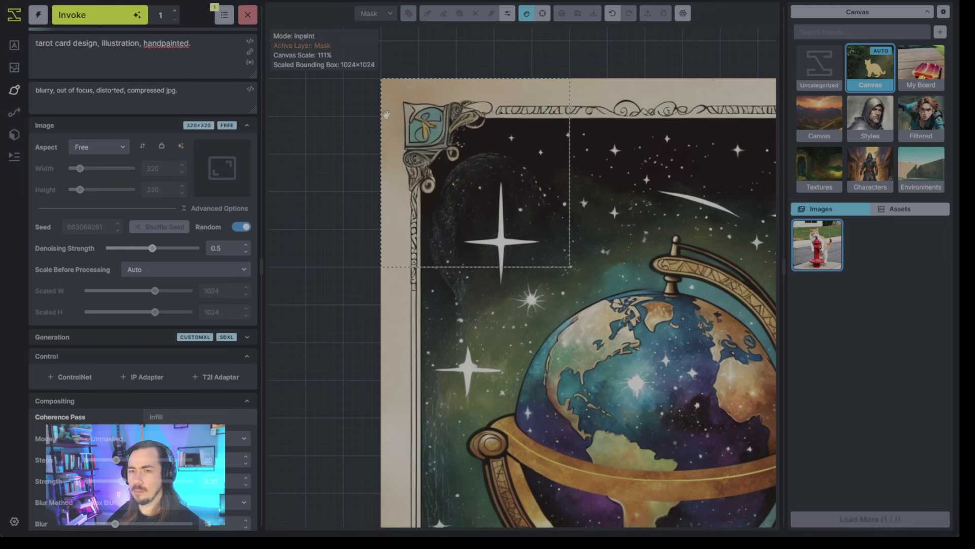
left_click(213, 60)
type("borde")
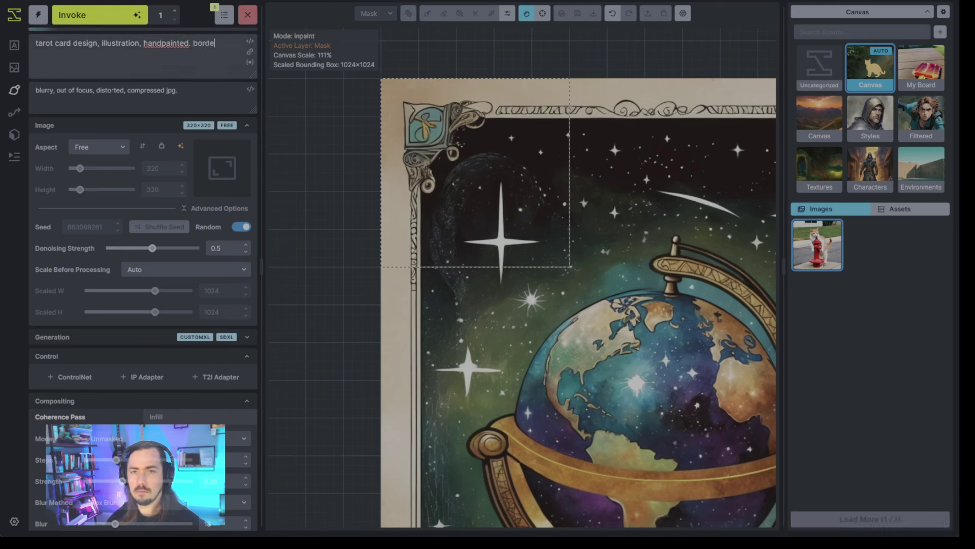
type("r ornamentation")
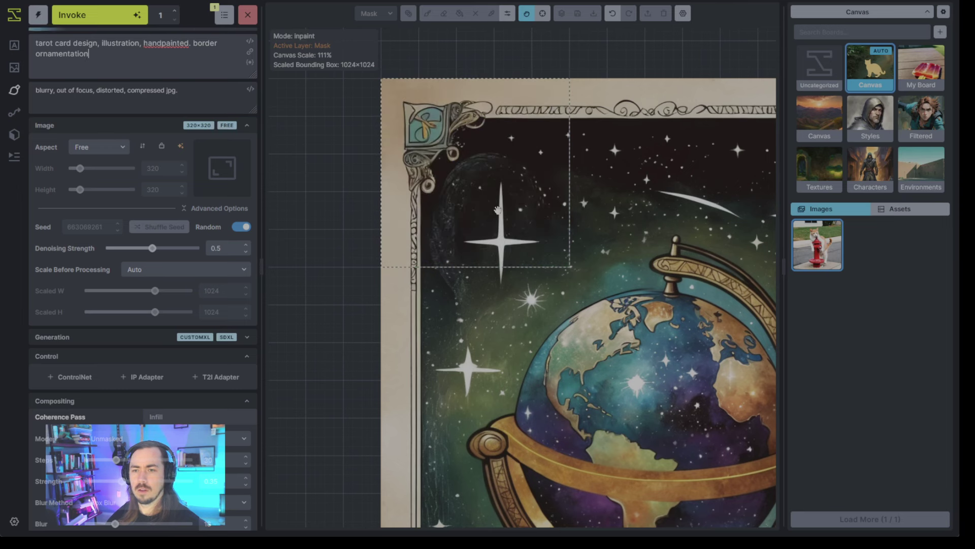
Inspect the newly generated corner ornament up close and accept the result.
scroll(467, 160, "up", 2)
scroll(463, 158, "up", 2)
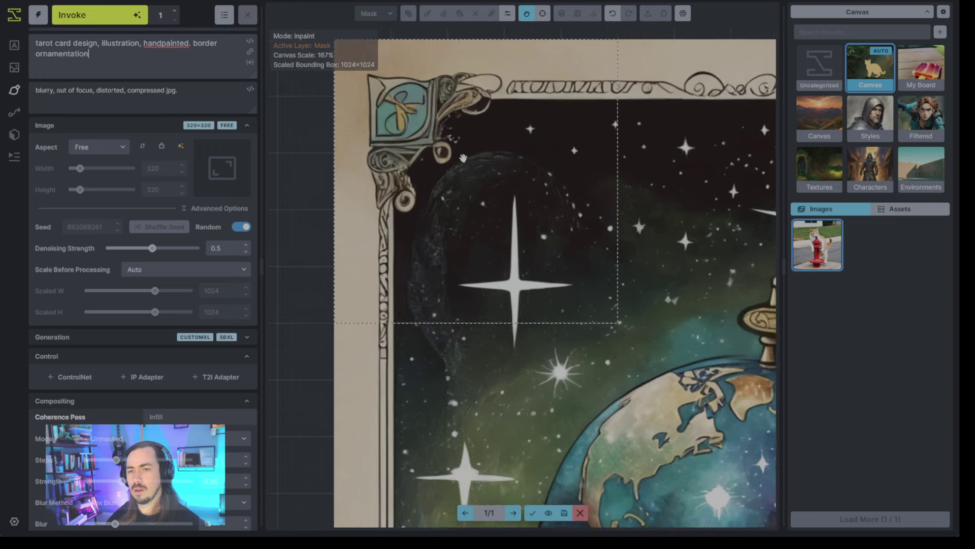
scroll(463, 158, "up", 1)
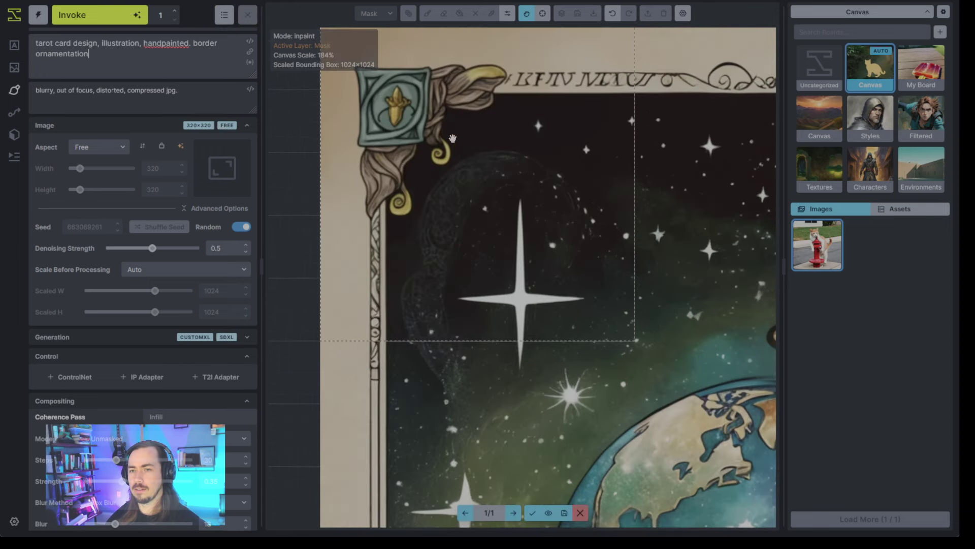
left_click_drag(452, 138, 479, 175)
left_click(533, 513)
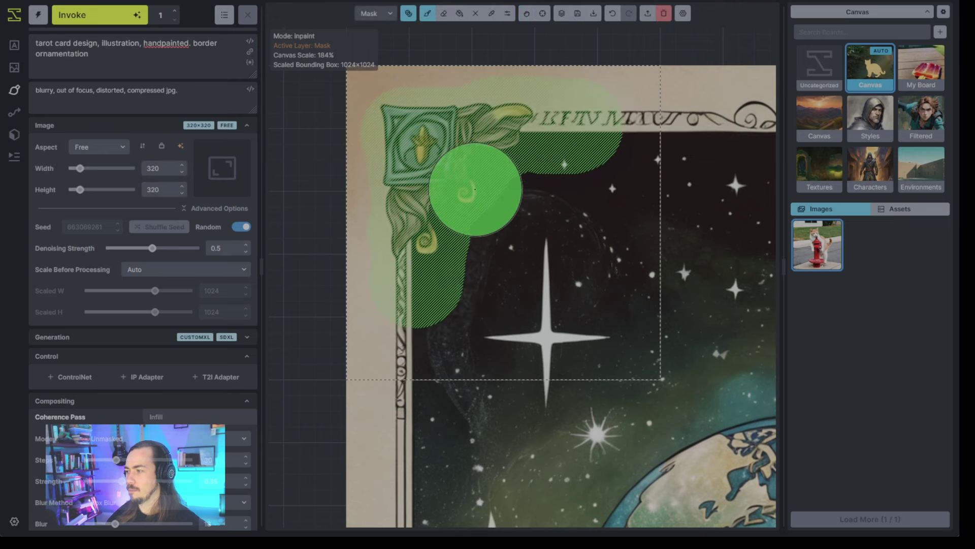
Replace "ornamentation" with "embellishments" in the prompt so that it ends with "border embellishments".
double_click(62, 54)
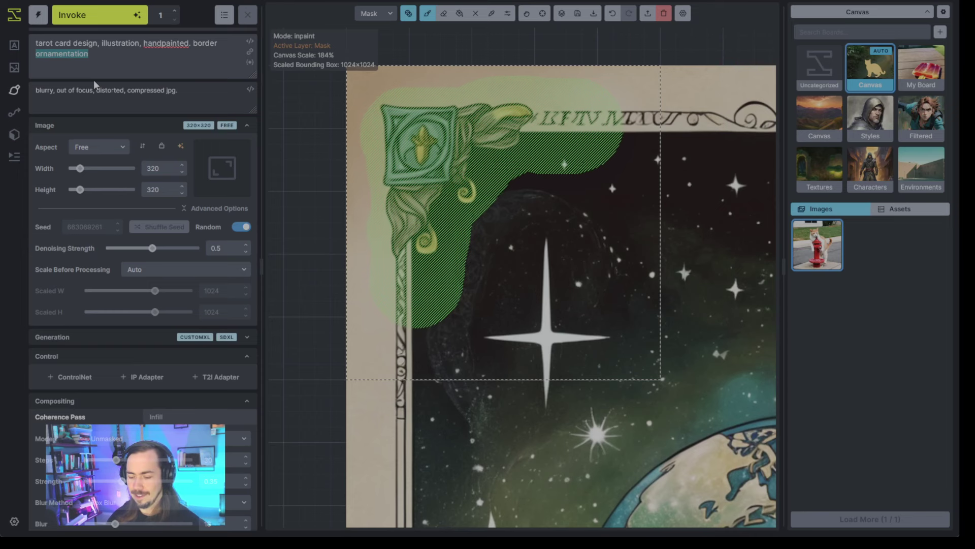
type("emb")
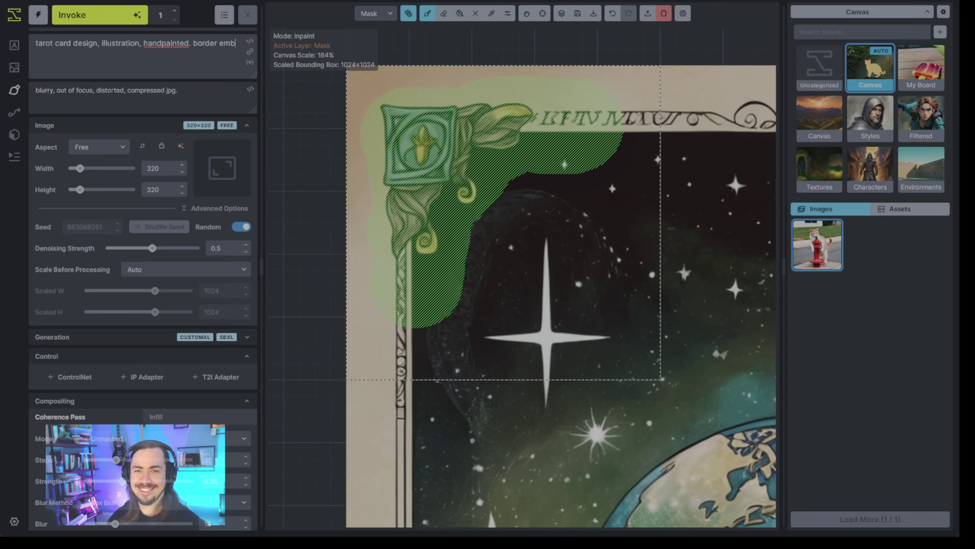
type("elish")
key("BackSpace")
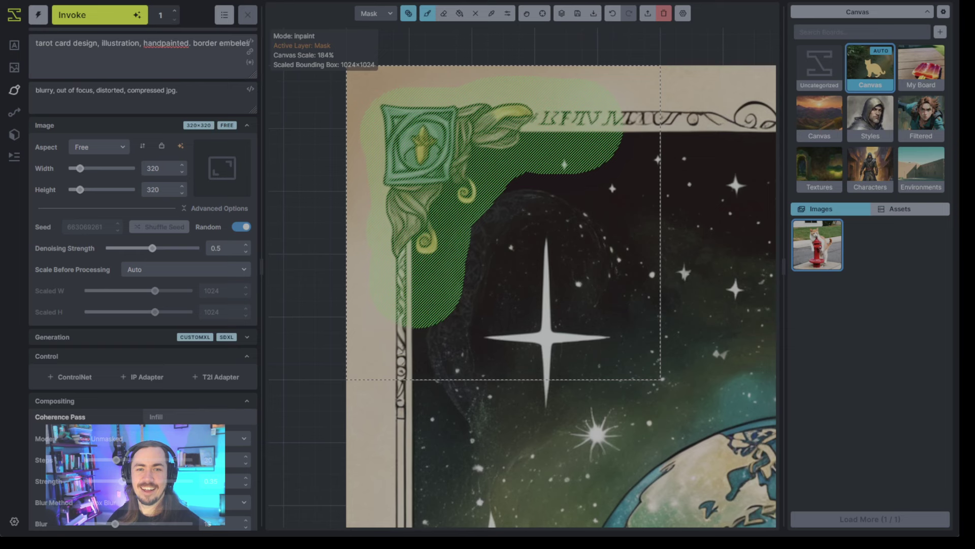
key("BackSpace")
key("BackSpace")
type("li")
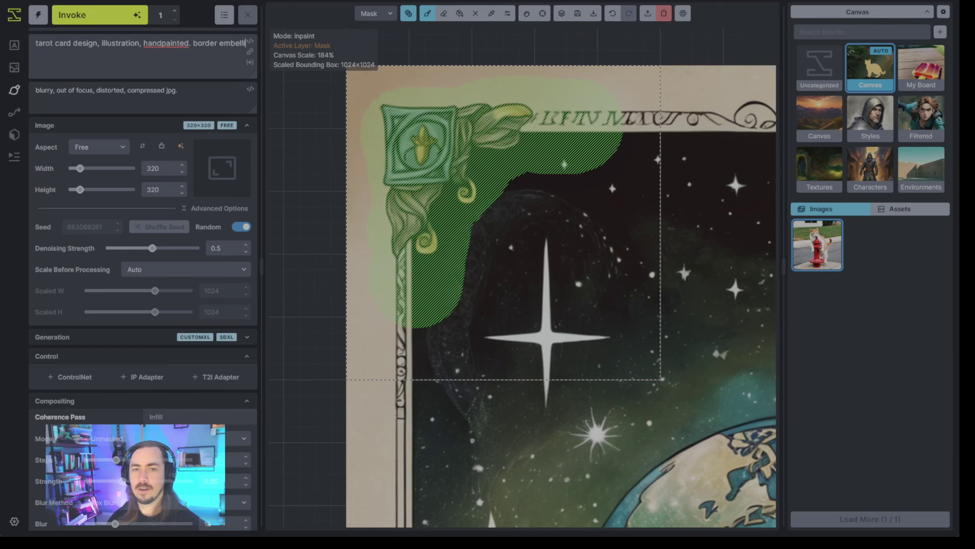
type("shments")
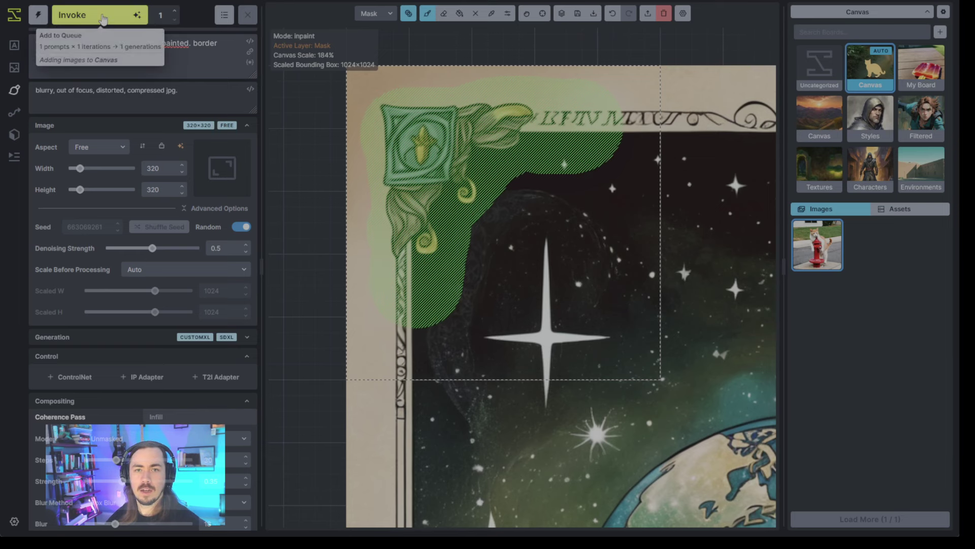
Inpaint the masked corner ornament again with the revised prompt at 0.5 denoising strength and accept the result.
left_click(103, 19)
scroll(660, 266, "down", 3)
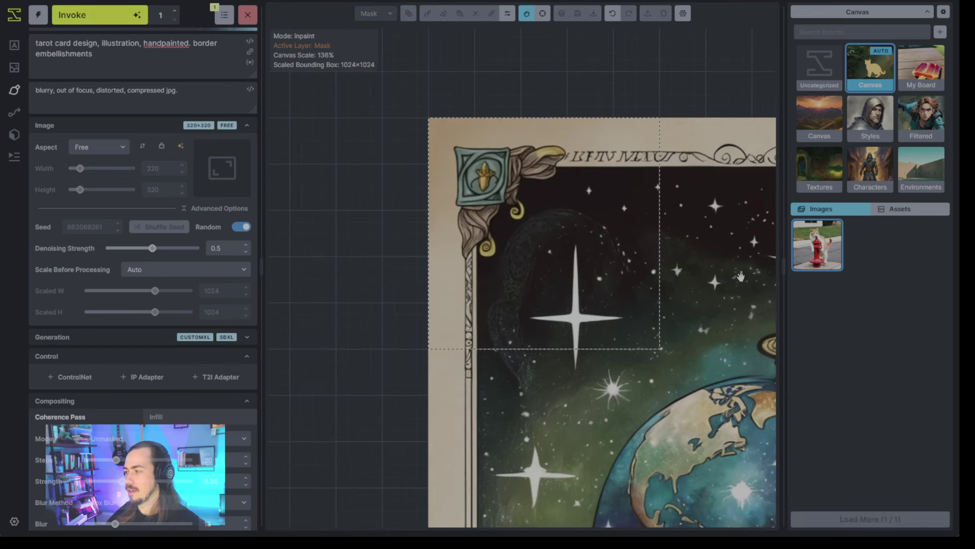
scroll(744, 277, "down", 3)
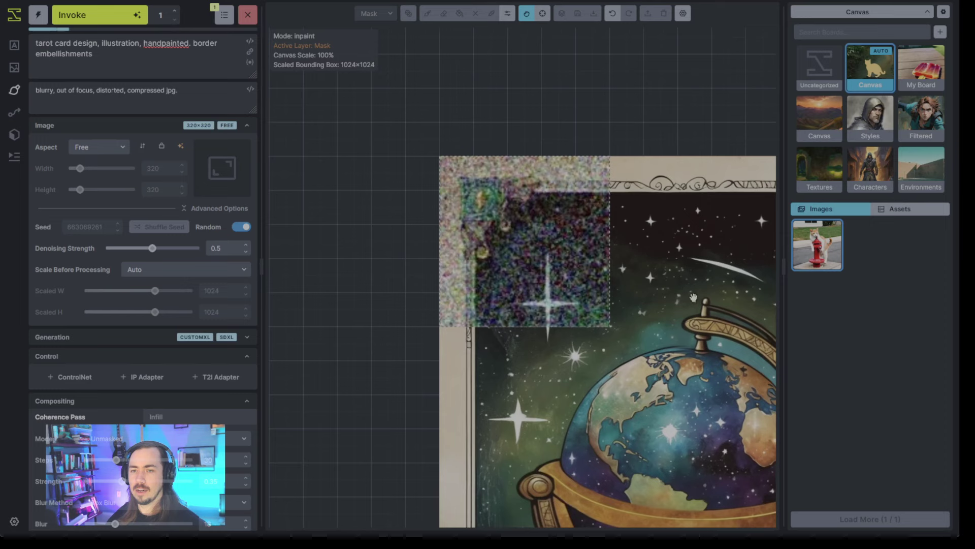
scroll(644, 279, "up", 2)
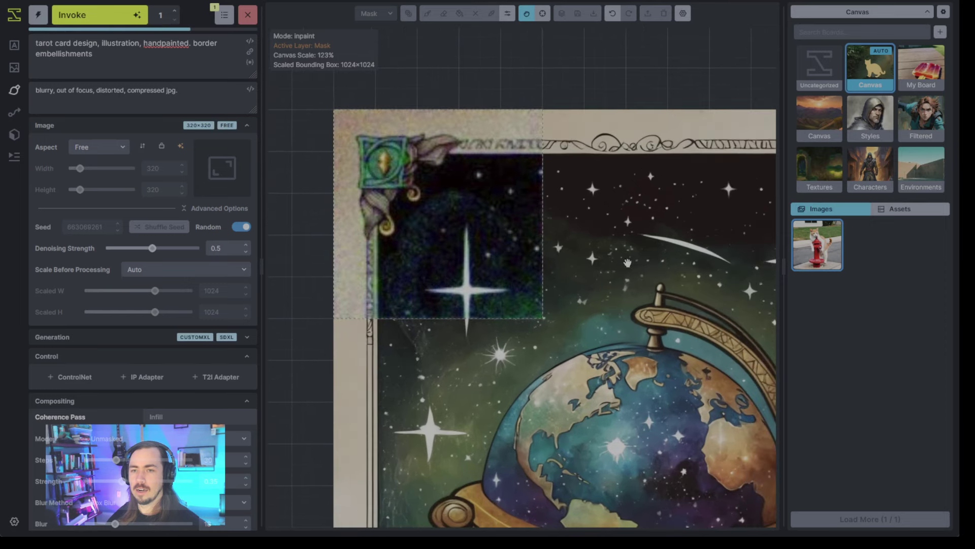
left_click_drag(628, 263, 630, 290)
scroll(489, 231, "up", 3)
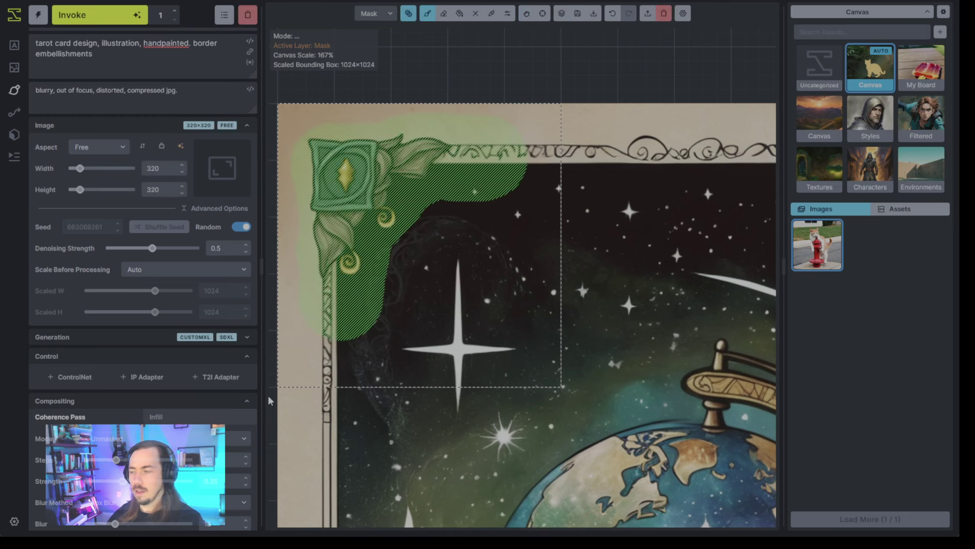
Clear the mask from the card's upper-left corner and compare its ornament with the one in the upper-right corner.
key("shift+c")
scroll(555, 339, "down", 4)
mouse_move(630, 338)
left_mouse_down()
mouse_move(584, 335)
mouse_move(668, 337)
left_mouse_up()
key("ctrl+z")
key("v")
left_click_drag(762, 325, 707, 329)
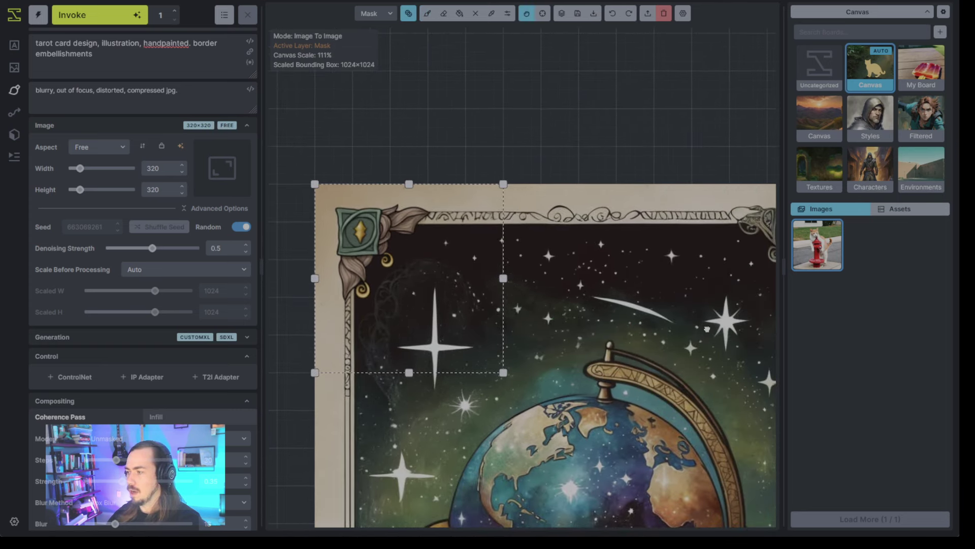
scroll(539, 278, "up", 4)
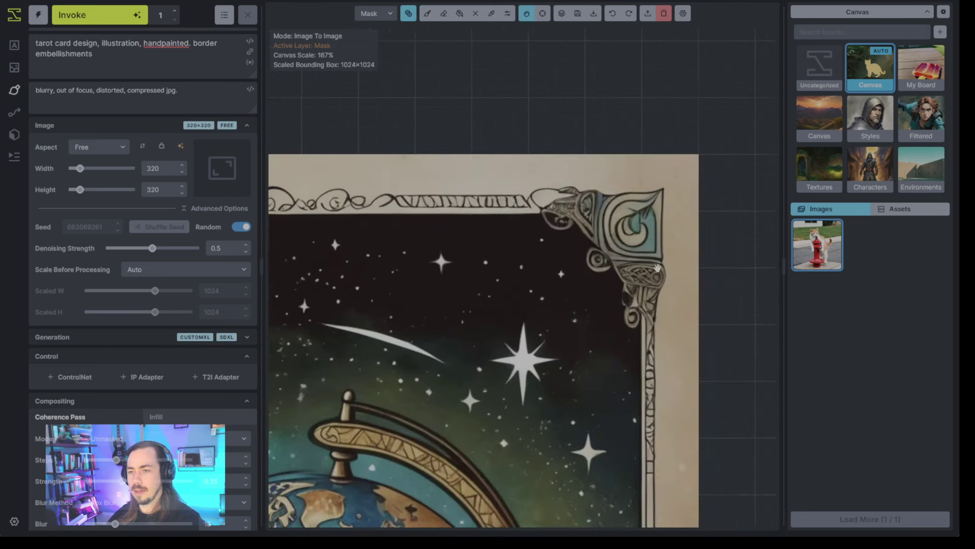
left_click_drag(528, 279, 687, 290)
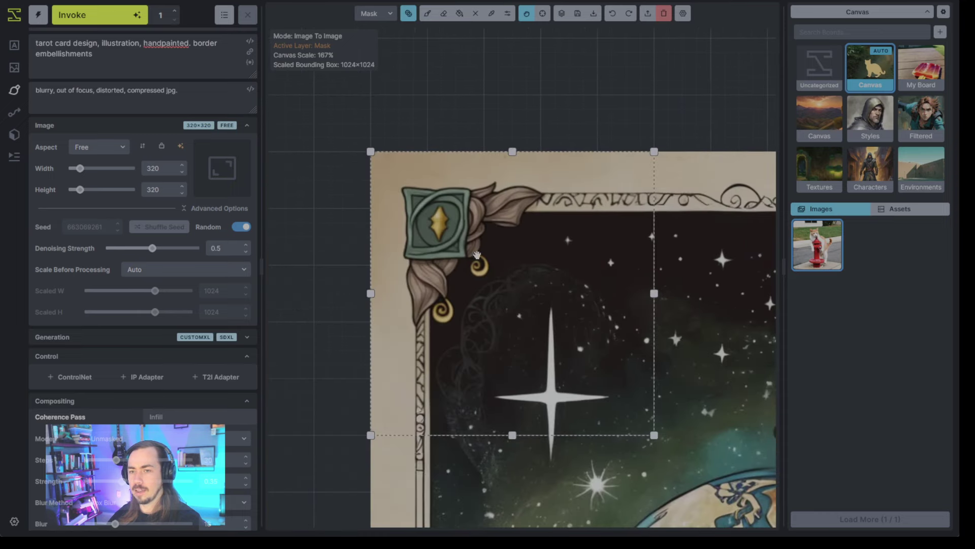
scroll(669, 307, "down", 3)
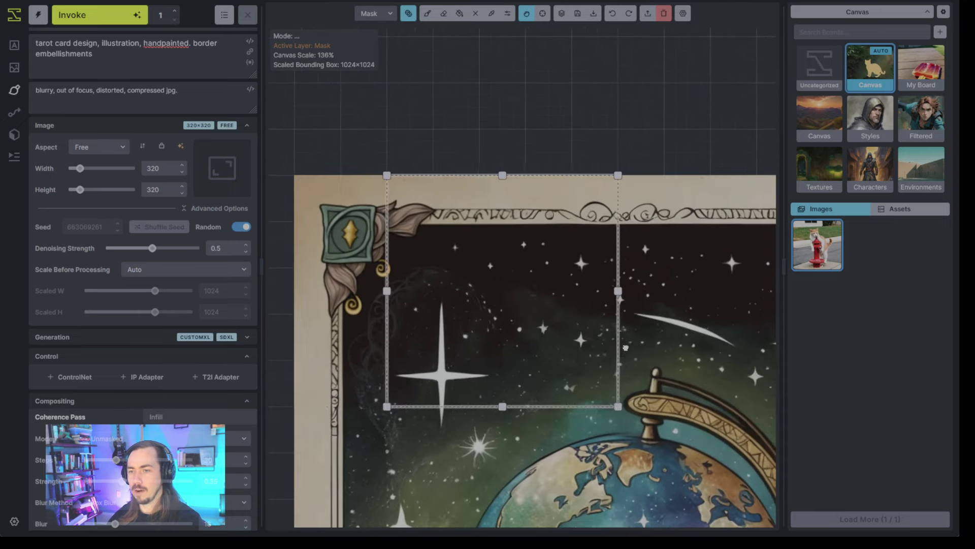
scroll(651, 359, "down", 2)
left_click_drag(651, 359, 529, 356)
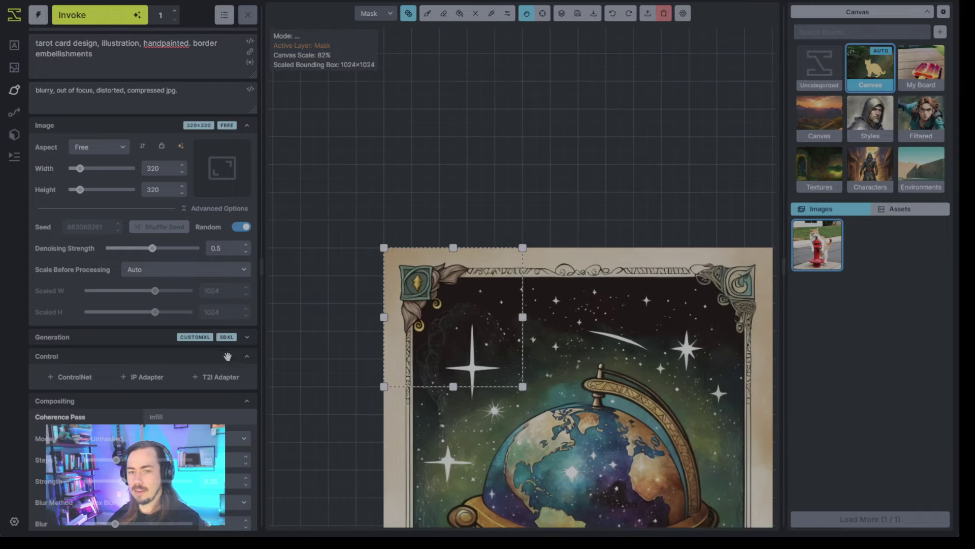
Add an IP Adapter with the ip_adapter_sdxl_vit_h model, using the canvas's upper-left corner region as its reference image.
left_click(142, 376)
left_click(124, 429)
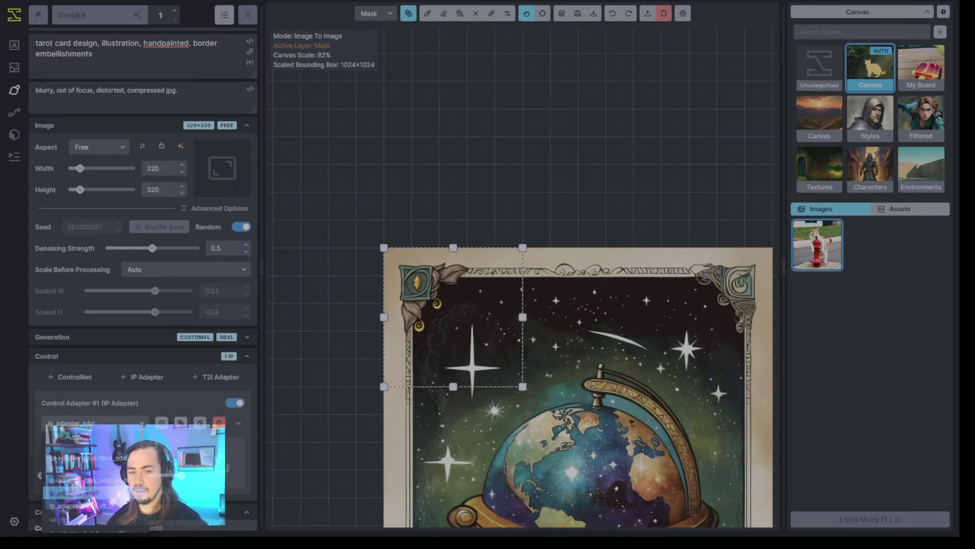
left_click(66, 505)
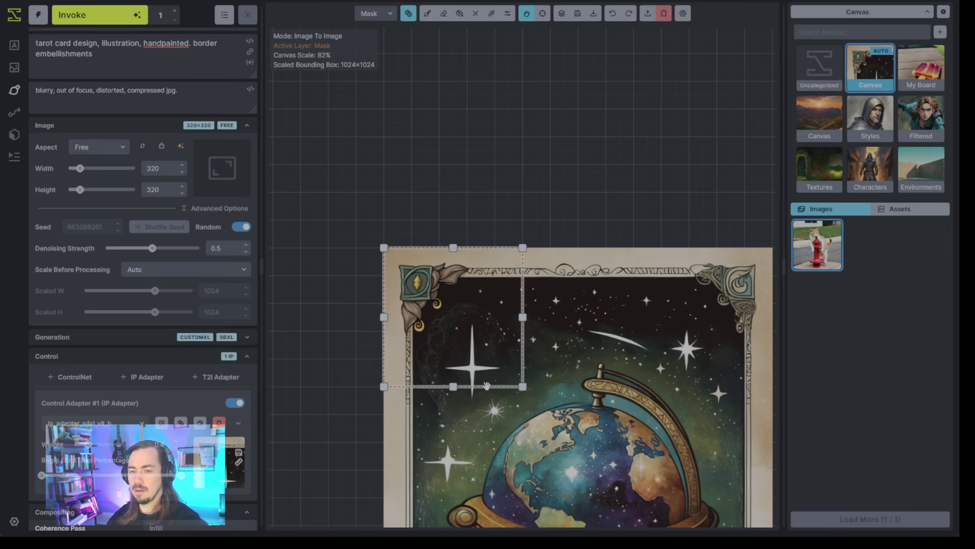
Move the bounding box to the card's upper-right corner, mask the ornament there and start inpainting it.
left_click_drag(487, 386, 651, 428)
scroll(635, 301, "up", 2)
key("b")
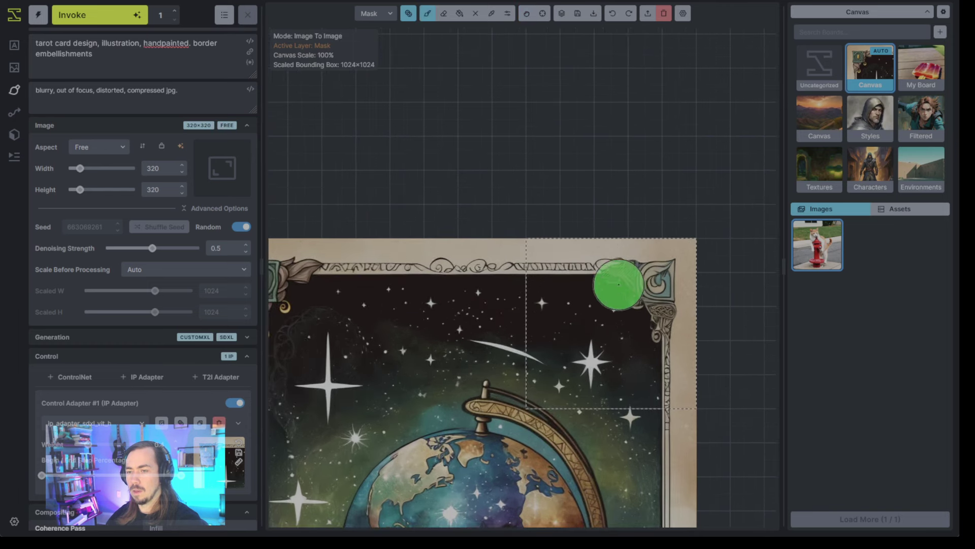
mouse_move(618, 283)
left_mouse_down()
mouse_move(654, 276)
mouse_move(656, 328)
left_mouse_up()
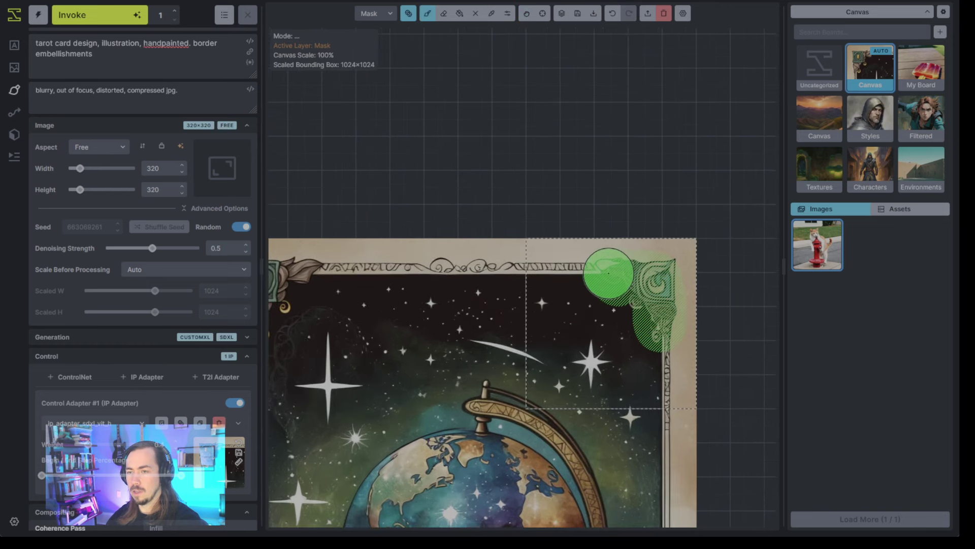
key("ctrl+Return")
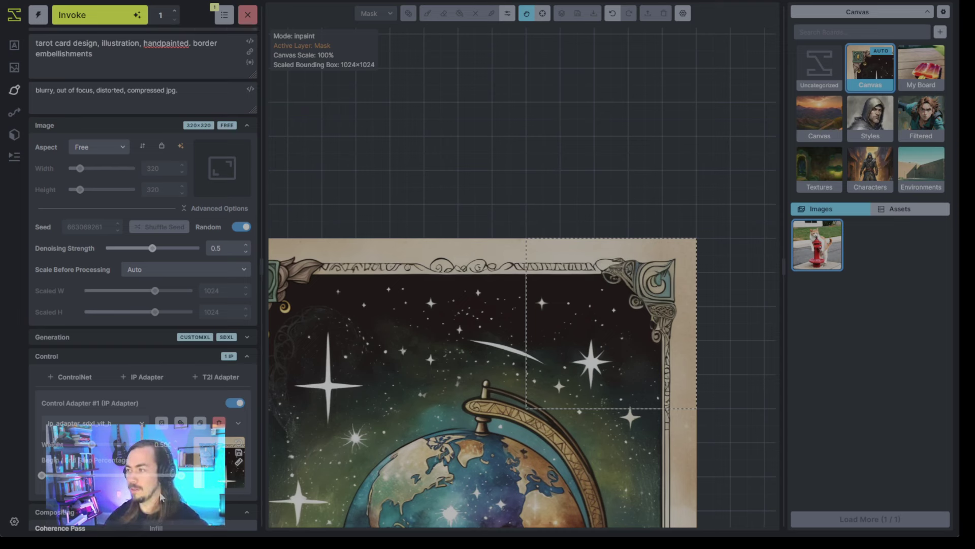
Inpaint the masked upper-right corner ornament again at 0.5 denoising strength and accept the result.
key("b")
left_click_drag(609, 282, 634, 328)
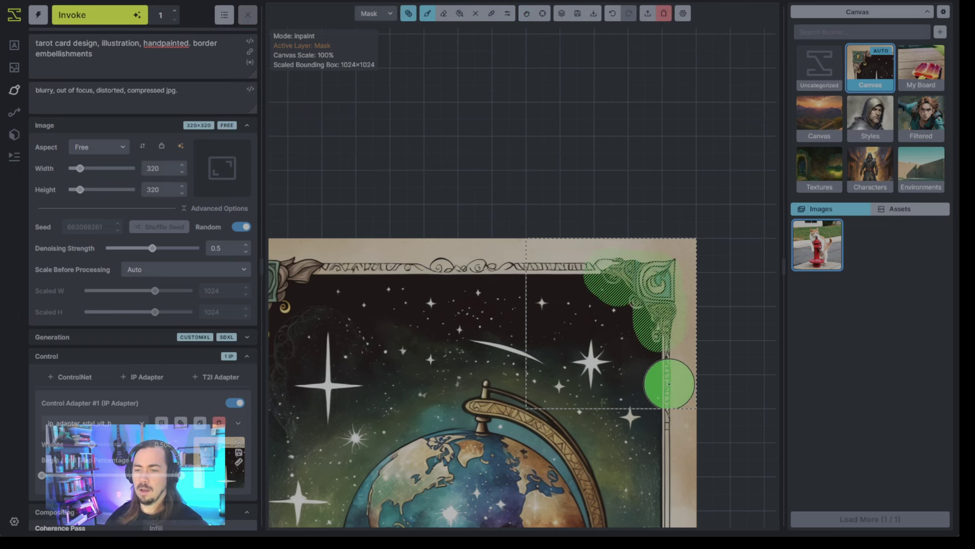
key("ctrl+Return")
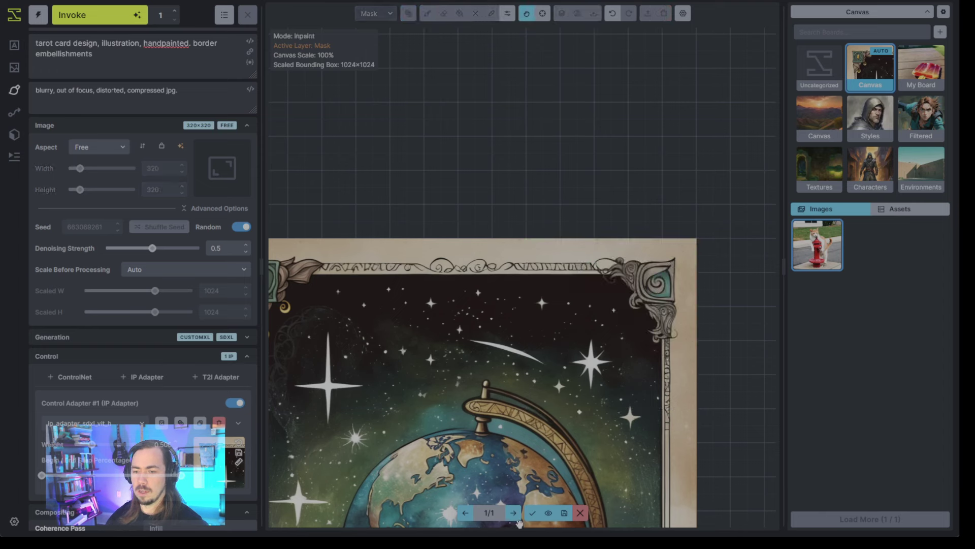
left_click(532, 512)
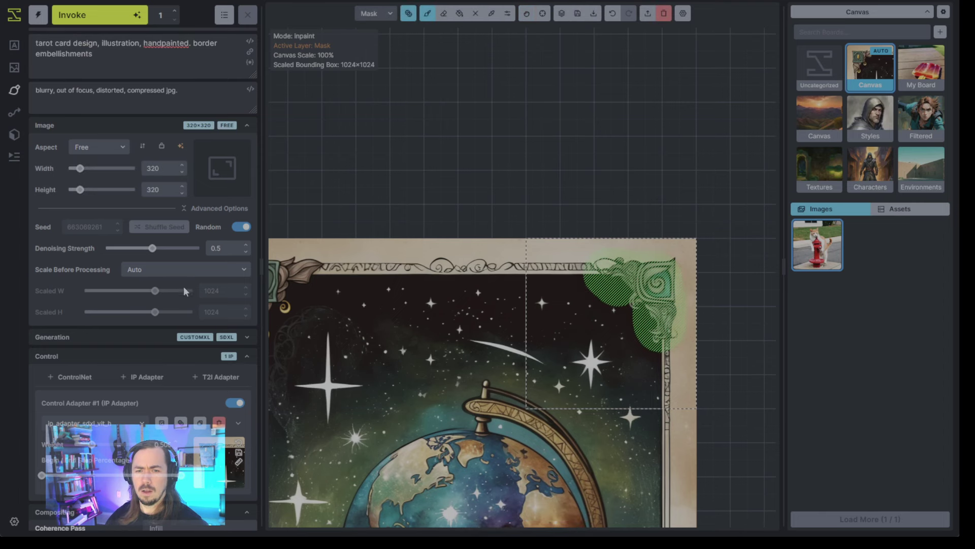
Raise the denoising strength to 0.55, inpaint the upper-right corner ornament once more and accept the result.
left_click(246, 244)
left_click(122, 16)
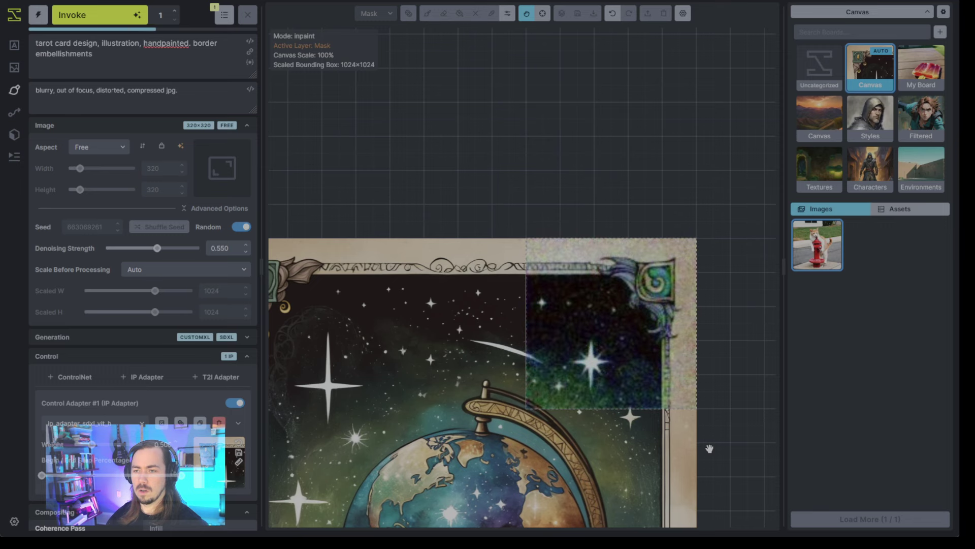
left_click_drag(608, 426, 645, 420)
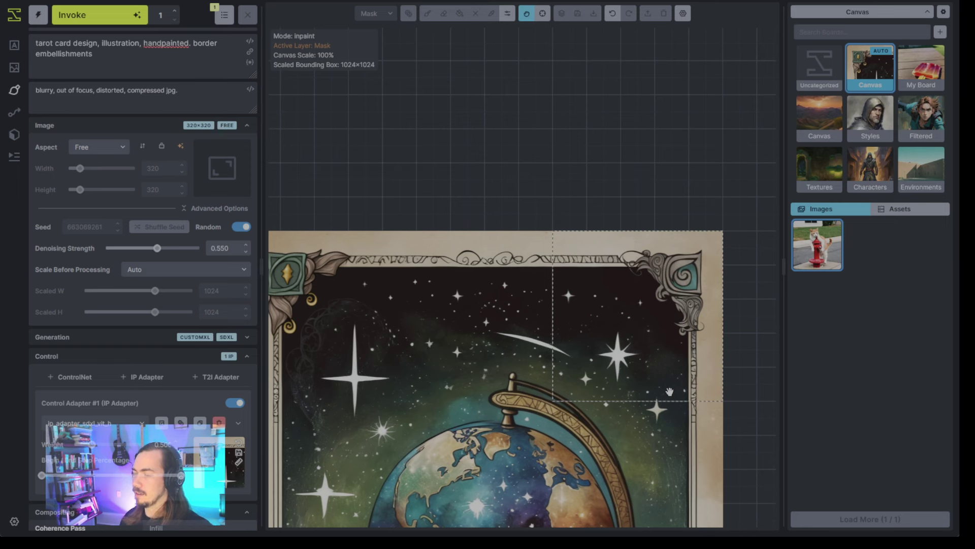
left_click_drag(507, 330, 594, 309)
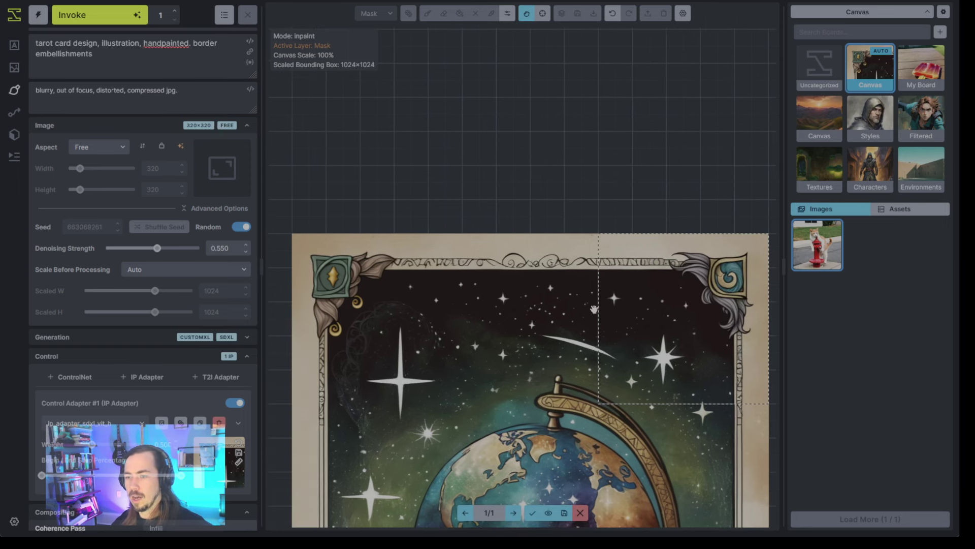
left_click(532, 512)
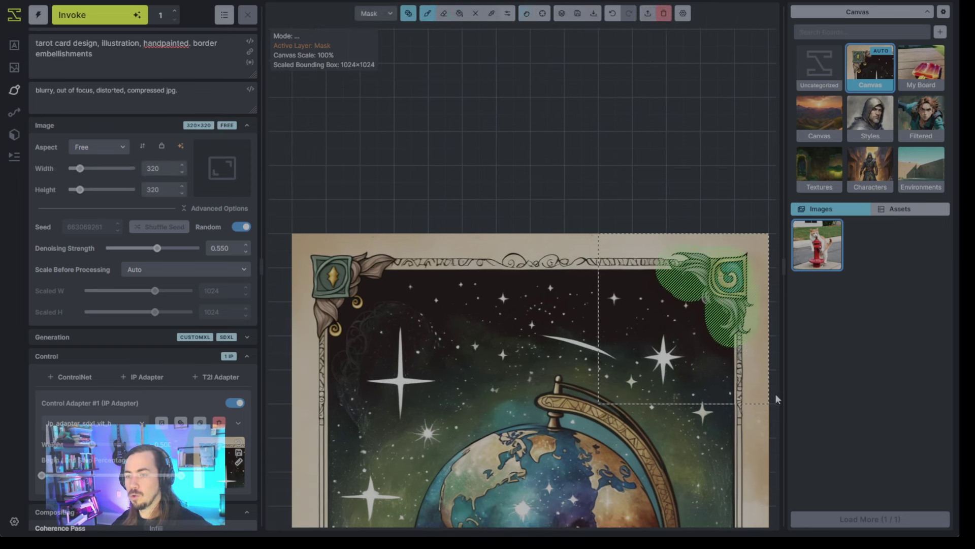
Clear the mask and move the bounding box back to the card's upper-left corner.
key("b")
key("shift+c")
key("v")
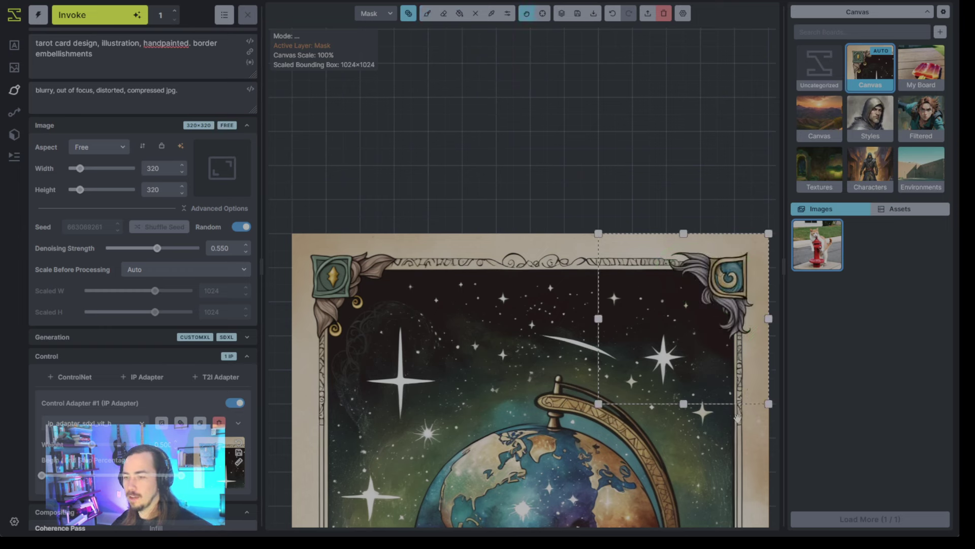
mouse_move(736, 408)
left_mouse_down()
mouse_move(414, 396)
mouse_move(729, 402)
left_mouse_up()
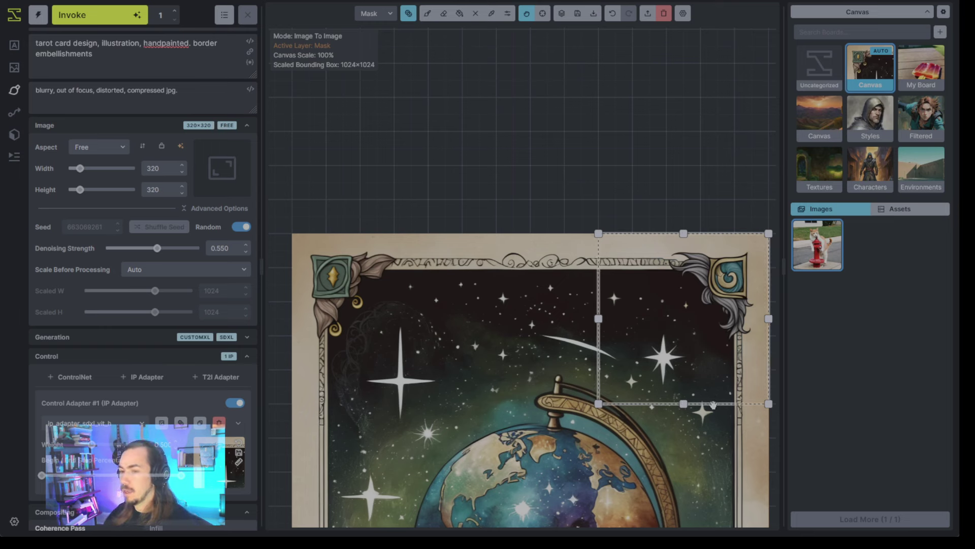
left_click_drag(707, 410, 407, 410)
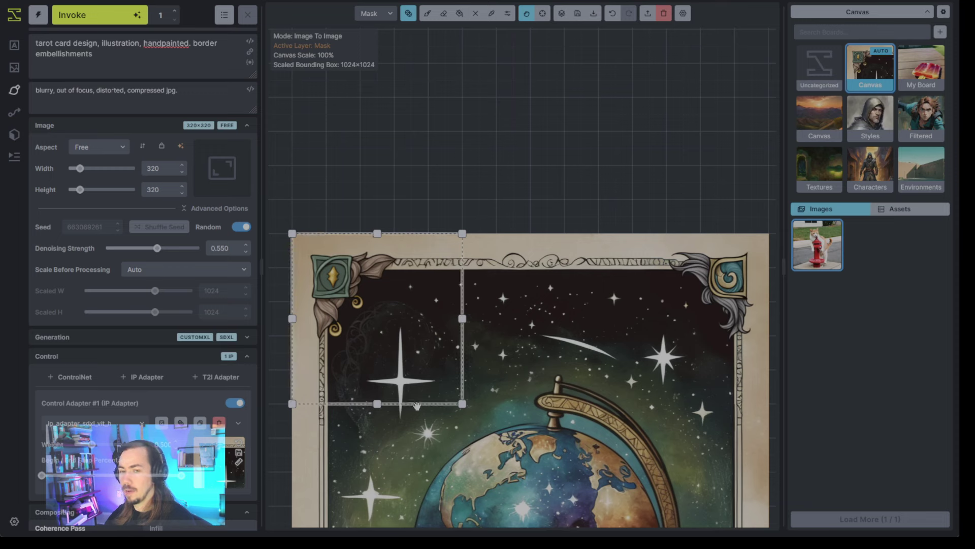
mouse_move(408, 410)
left_mouse_down()
mouse_move(619, 429)
mouse_move(415, 405)
left_mouse_up()
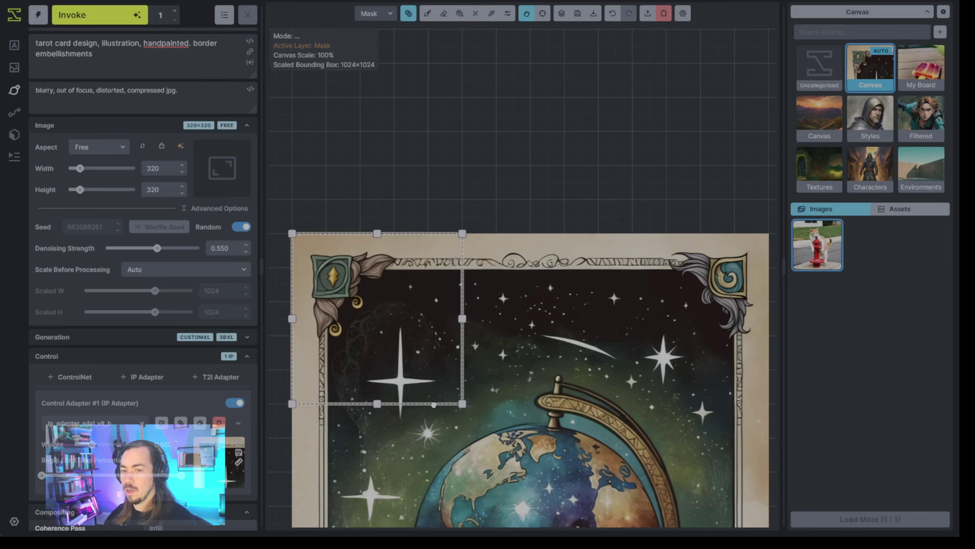
Enlarge the bounding box to 896×1280 so that it covers the whole card.
scroll(446, 403, "down", 5)
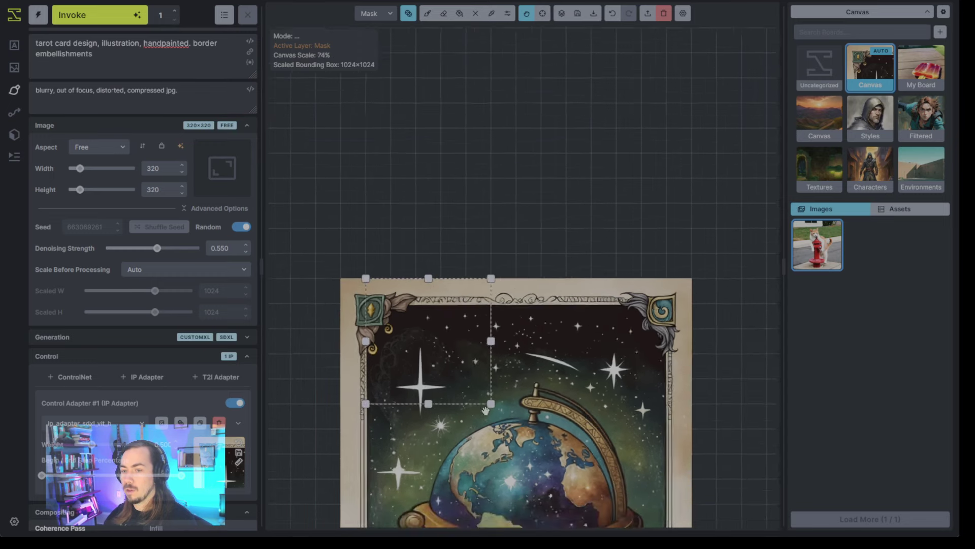
left_click_drag(439, 274, 602, 376)
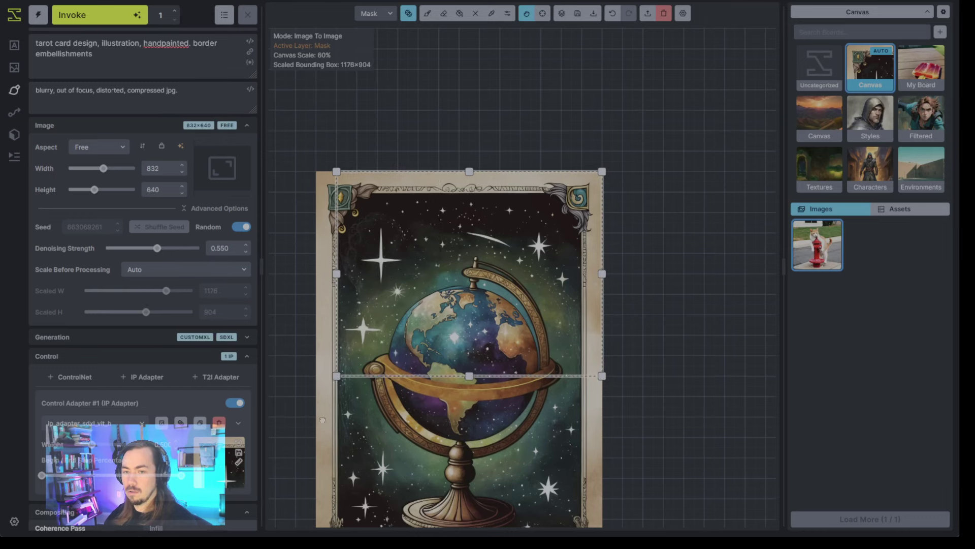
left_click_drag(330, 376, 312, 457)
mouse_move(444, 467)
left_mouse_down()
mouse_move(438, 343)
mouse_move(453, 456)
left_mouse_up()
On the Base layer, sample the parchment colour from the card's bottom margin and try painting over the bottom border with it.
left_click(424, 14)
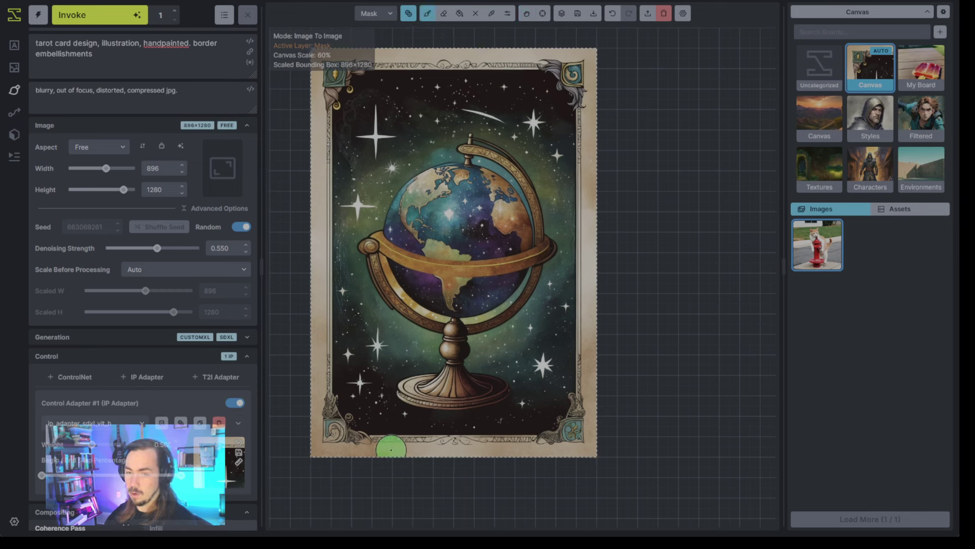
key("q")
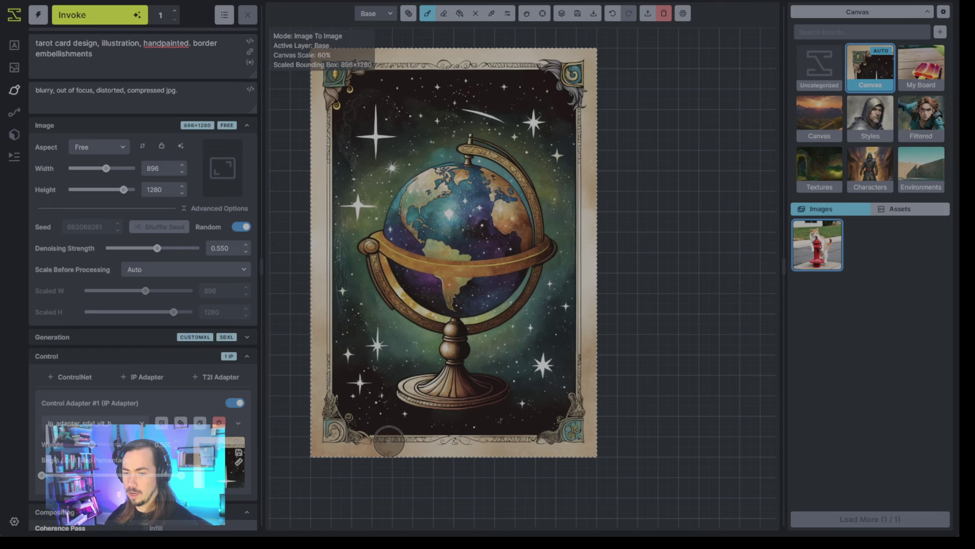
key("c")
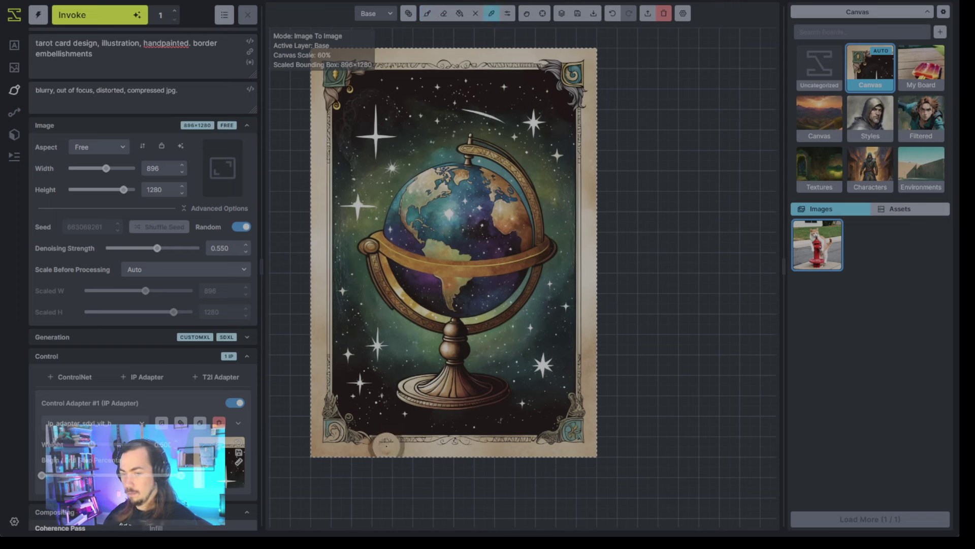
left_click(386, 446)
key("c")
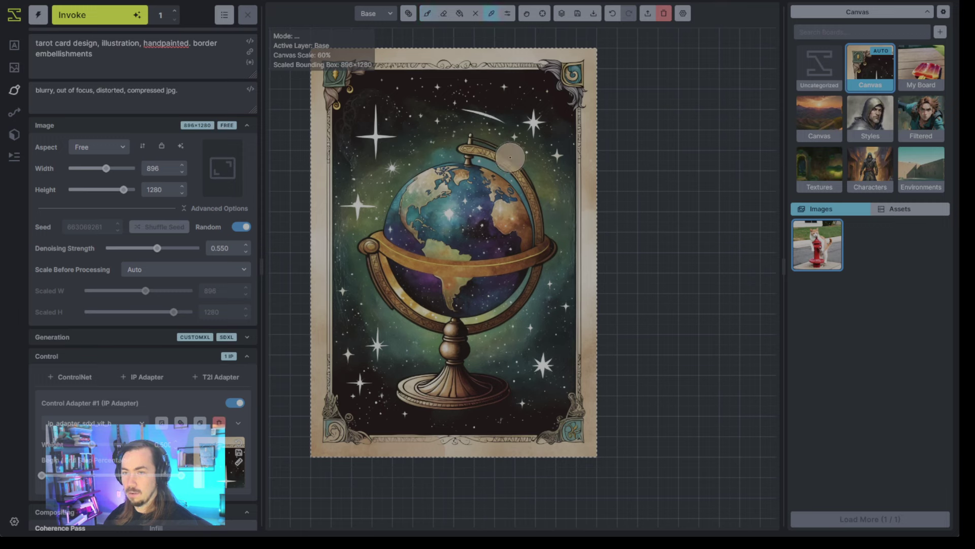
left_click(508, 14)
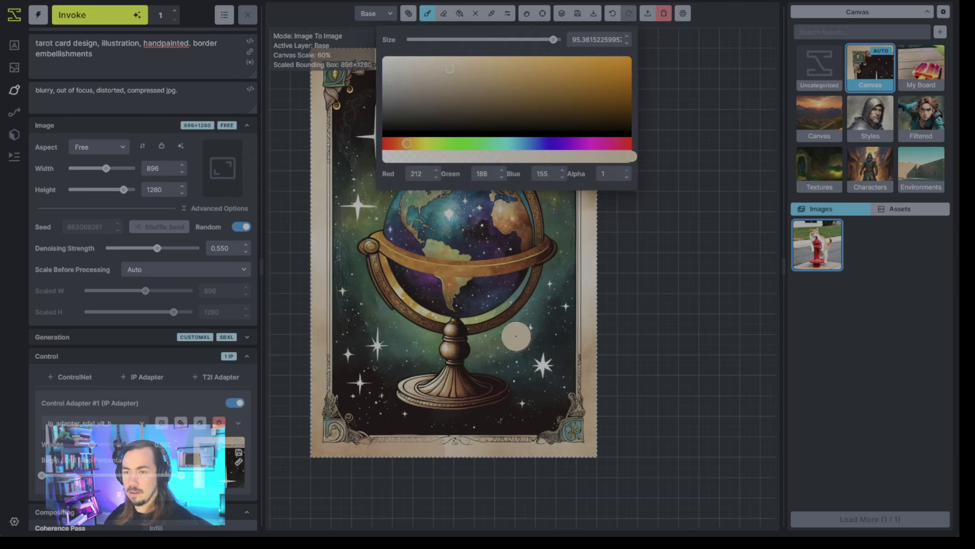
left_click_drag(378, 443, 532, 446)
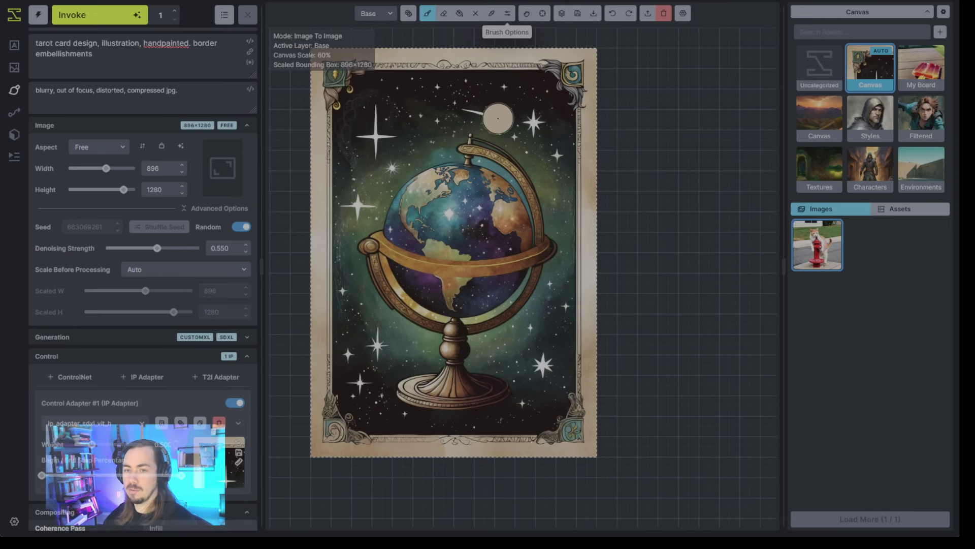
Inspect the upper-left corner ornament up close and shrink the bounding box to 320×256 over that corner.
key("v")
left_click_drag(548, 179, 570, 267)
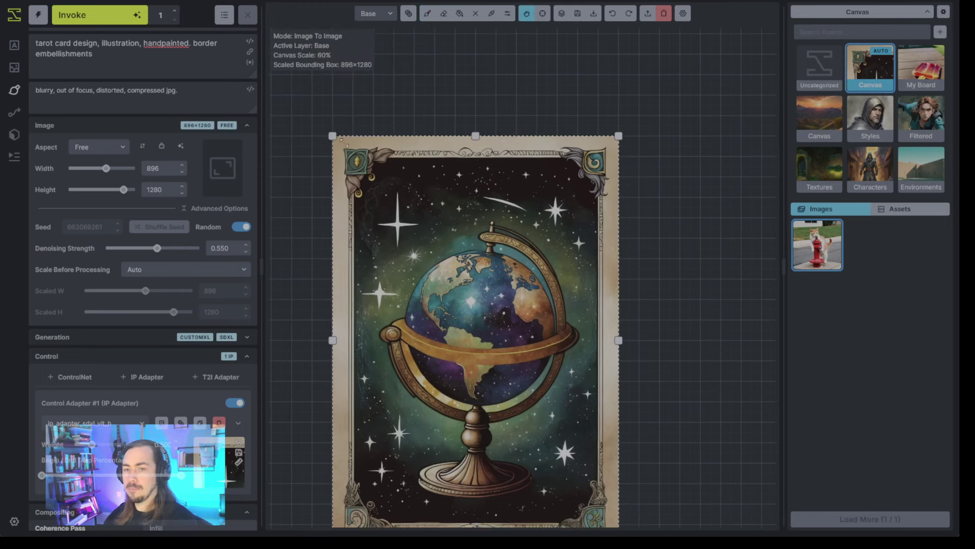
scroll(452, 232, "up", 10)
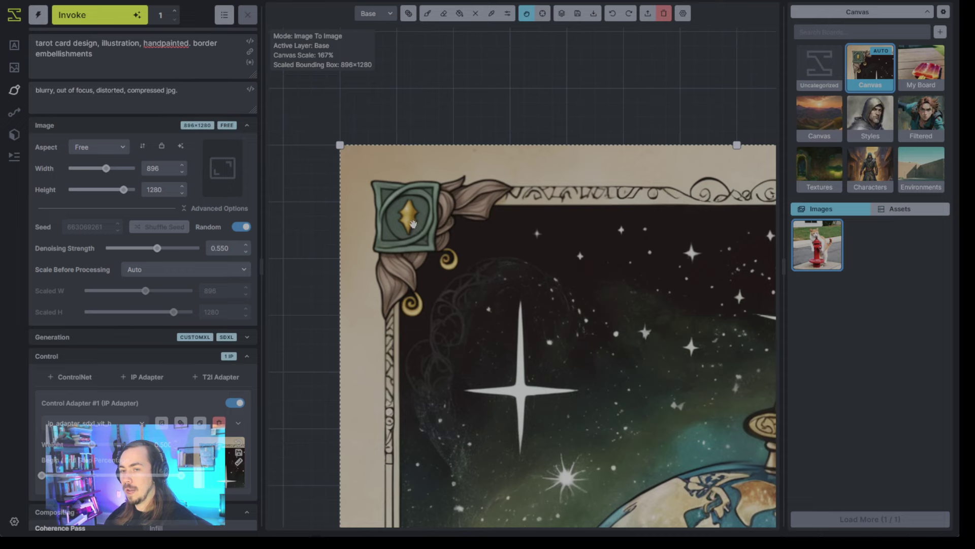
scroll(470, 249, "down", 7)
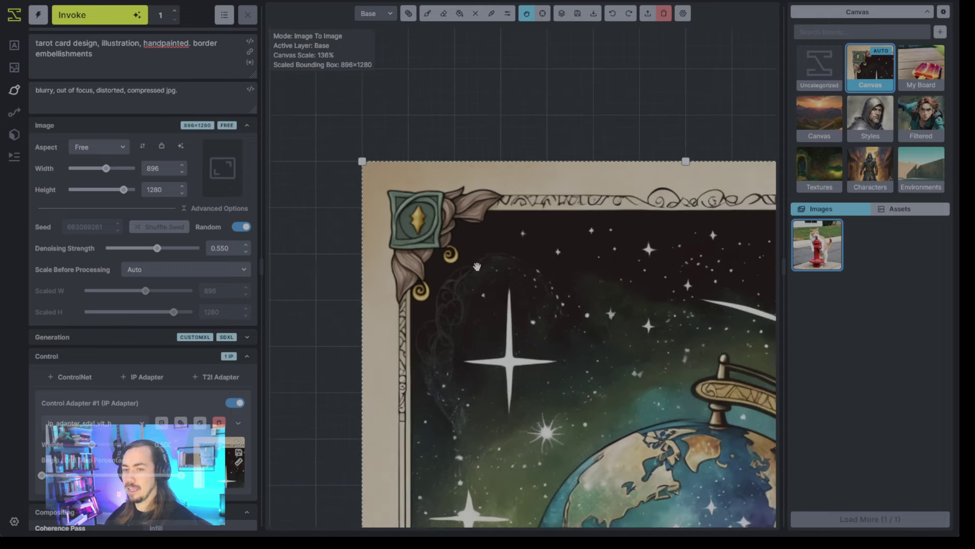
scroll(568, 234, "down", 1)
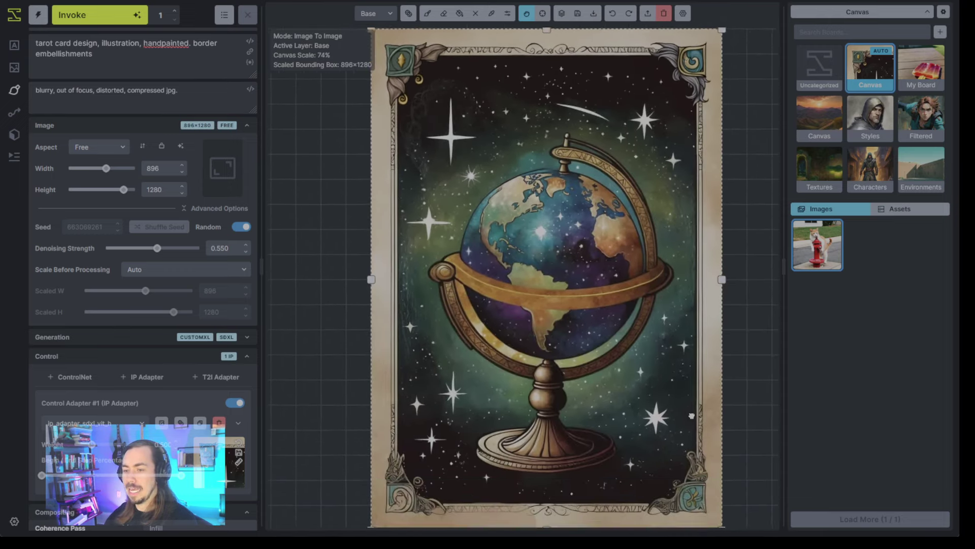
left_click_drag(695, 522, 495, 121)
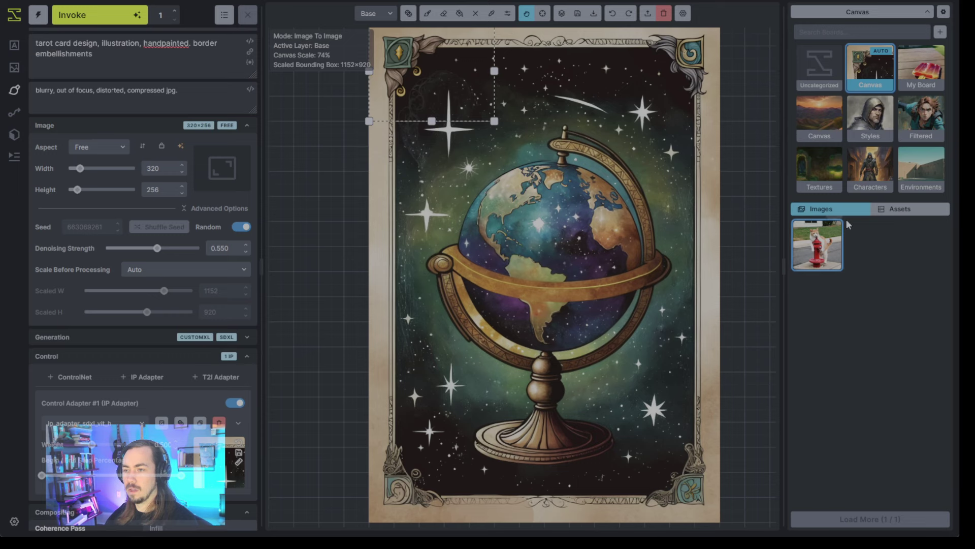
left_click(881, 210)
left_click(852, 212)
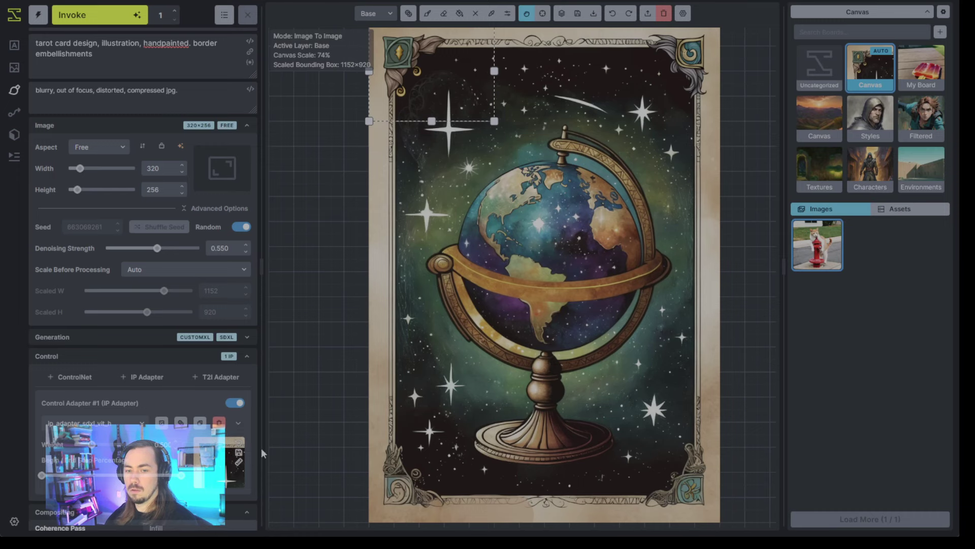
Enlarge the bounding box to 320×320 over the card's upper-left corner and save that region to the gallery.
left_click_drag(559, 176, 591, 237)
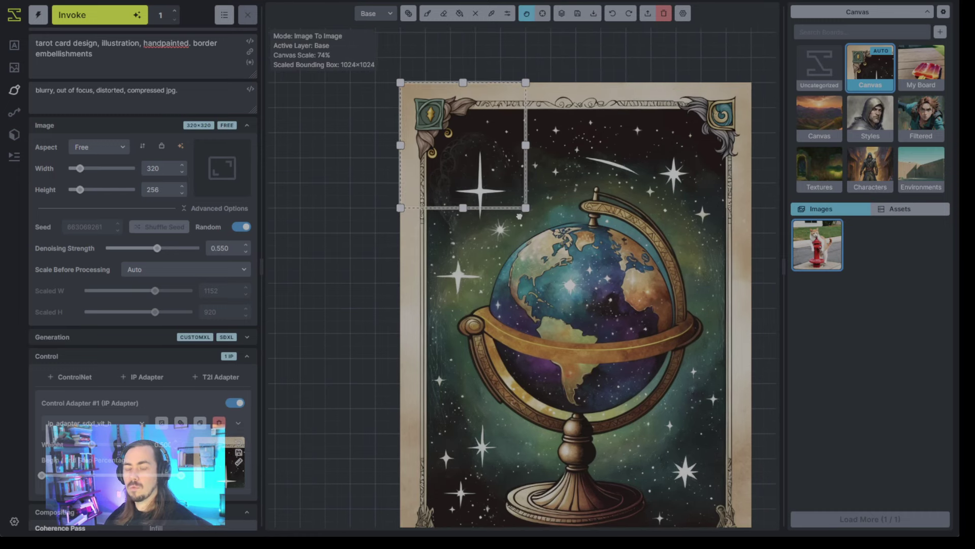
left_click(683, 14)
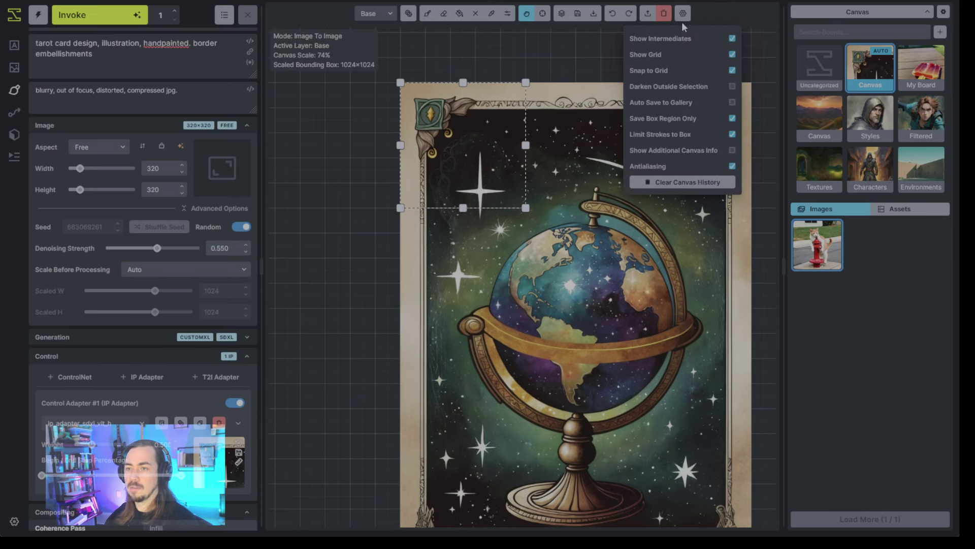
left_click(578, 14)
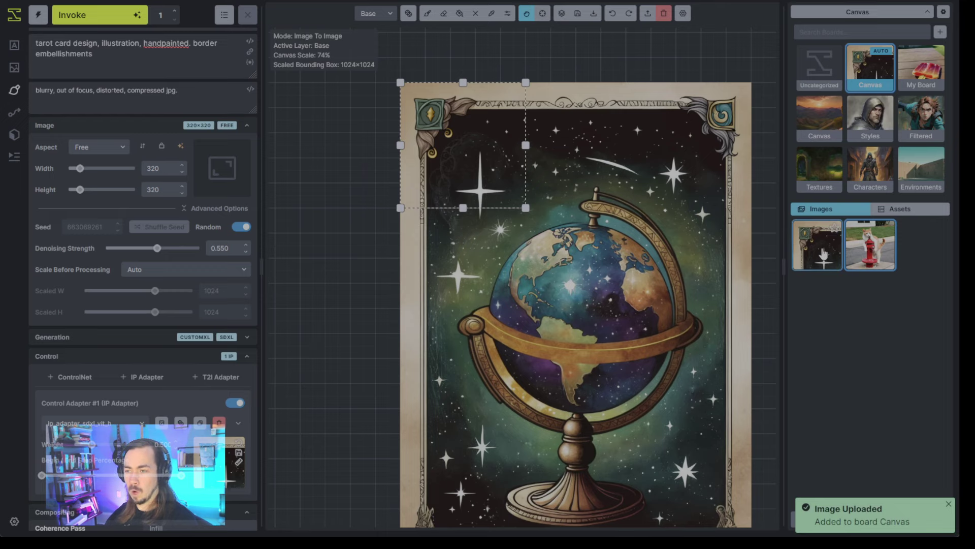
Load the saved corner image onto the canvas and cover most of its dark area and border lines with the parchment colour.
left_click_drag(802, 261, 529, 257)
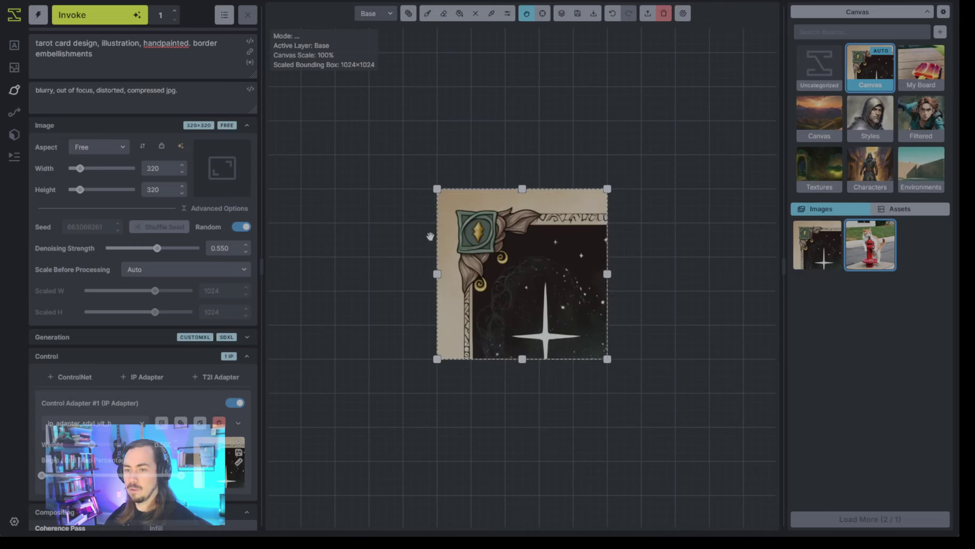
scroll(522, 341, "up", 1)
key("b")
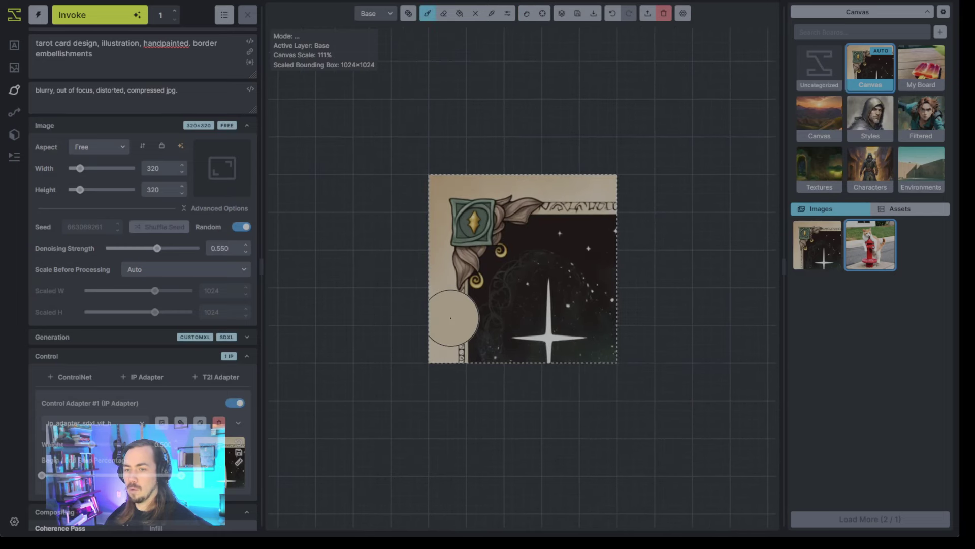
mouse_move(465, 293)
left_mouse_down()
mouse_move(478, 326)
mouse_move(521, 320)
mouse_move(565, 278)
mouse_move(587, 196)
mouse_move(601, 282)
mouse_move(511, 353)
left_mouse_up()
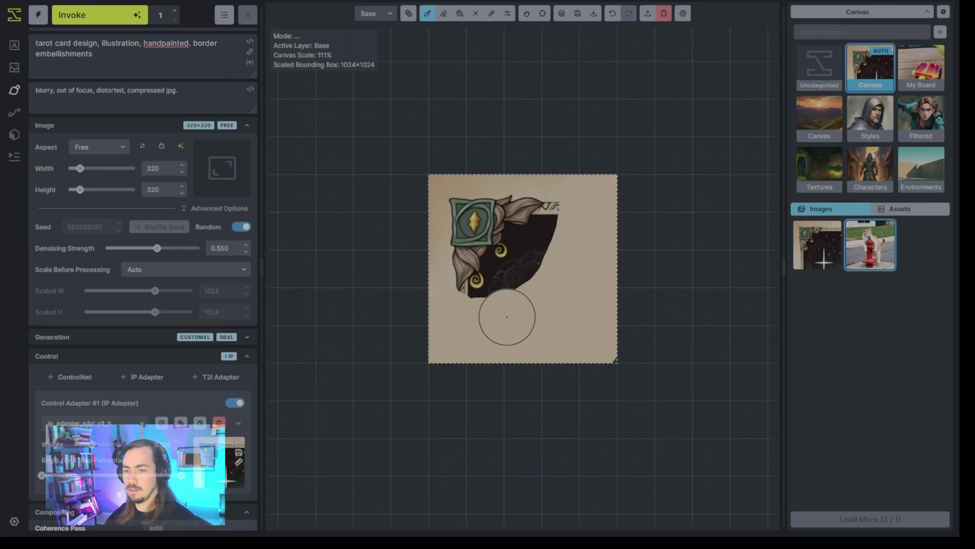
With a smaller brush, paint parchment colour close around the corner ornament so that only the gem and its two leaves are left.
key("bracketleft")
key("bracketleft")
key("bracketleft")
key("bracketleft")
scroll(495, 323, "up", 4)
mouse_move(472, 312)
left_mouse_down()
mouse_move(460, 266)
mouse_move(543, 177)
mouse_move(549, 137)
mouse_move(582, 143)
mouse_move(648, 93)
mouse_move(619, 200)
mouse_move(550, 267)
mouse_move(486, 285)
mouse_move(502, 253)
mouse_move(622, 125)
mouse_move(538, 259)
mouse_move(532, 242)
mouse_move(563, 209)
mouse_move(578, 159)
mouse_move(526, 212)
mouse_move(551, 231)
left_mouse_up()
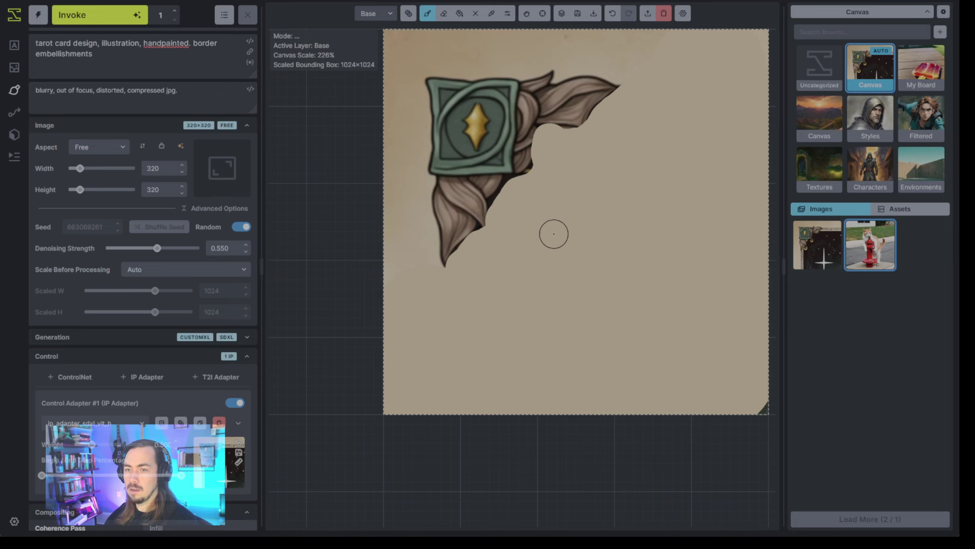
Sample the dark shadow colour from the corner ornament and reduce the brush to a thin line width.
scroll(572, 238, "down", 1)
key("c")
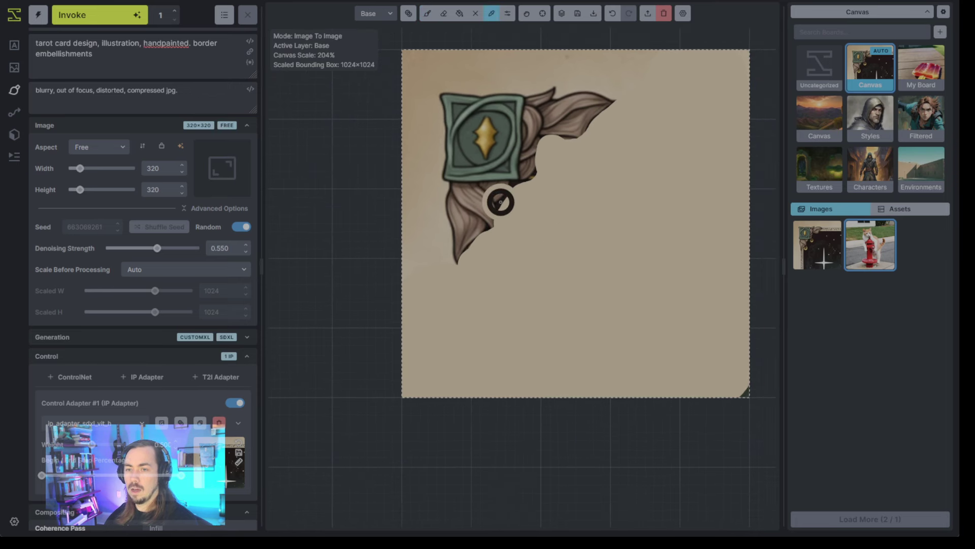
key("b")
key("bracketleft")
key("bracketleft")
key("bracketleft")
key("bracketleft")
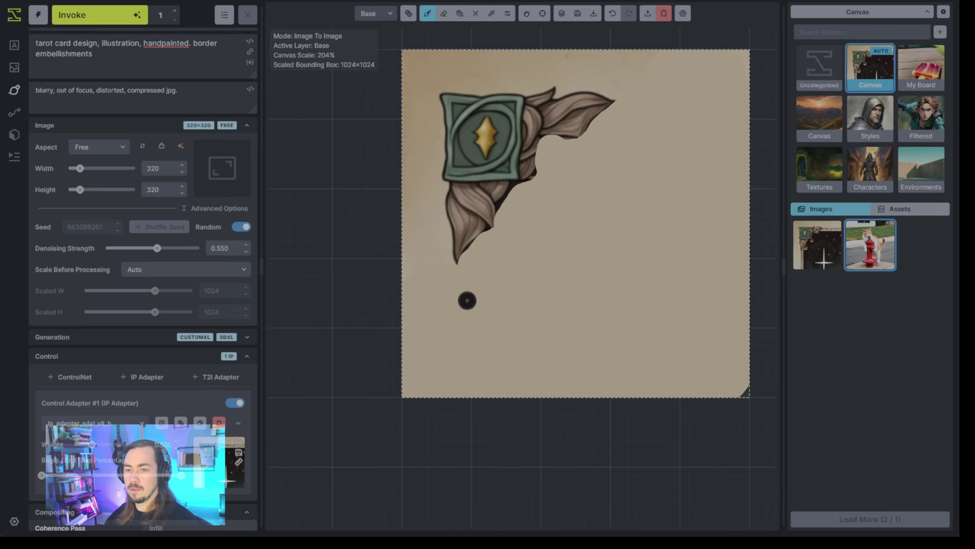
left_click_drag(459, 264, 450, 429)
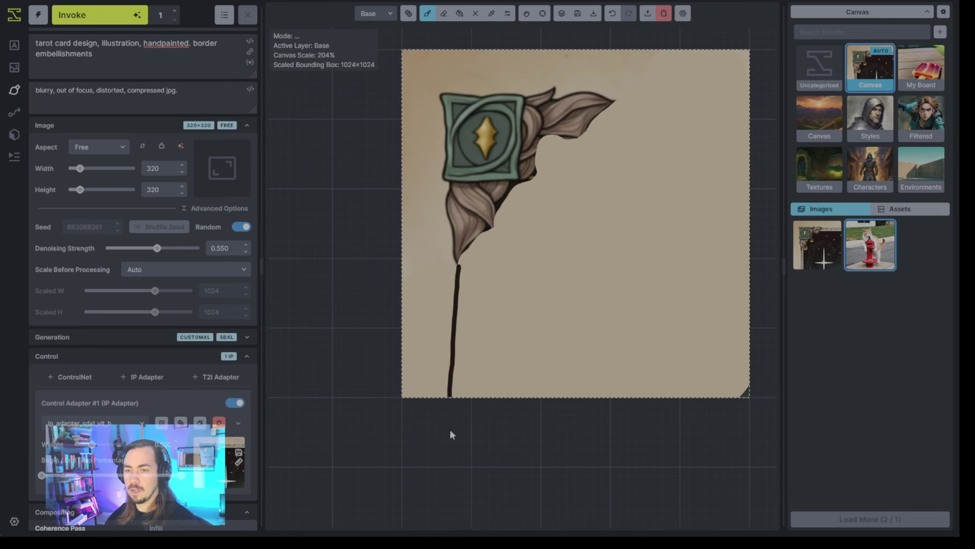
key("ctrl+z")
scroll(457, 266, "down", 3)
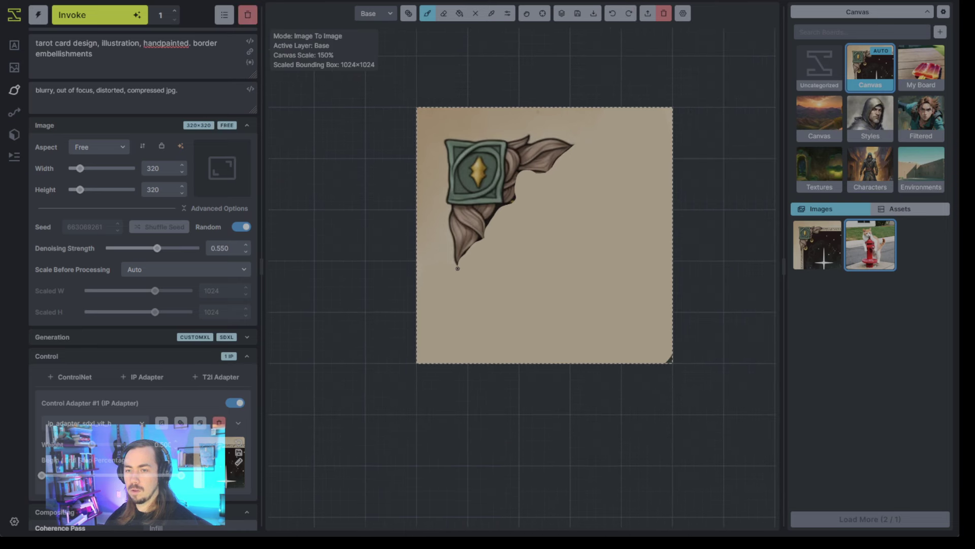
left_click_drag(458, 266, 455, 396)
left_click_drag(570, 148, 782, 163)
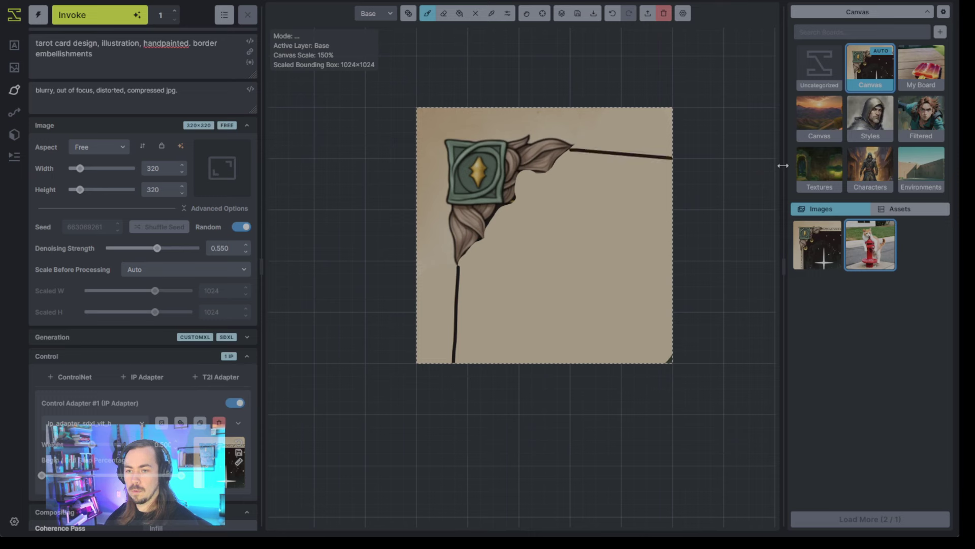
mouse_move(605, 369)
left_mouse_down()
mouse_move(520, 296)
mouse_move(422, 244)
left_mouse_up()
key("ctrl+z")
key("ctrl+z")
mouse_move(470, 366)
left_mouse_down()
mouse_move(559, 146)
mouse_move(576, 175)
left_mouse_up()
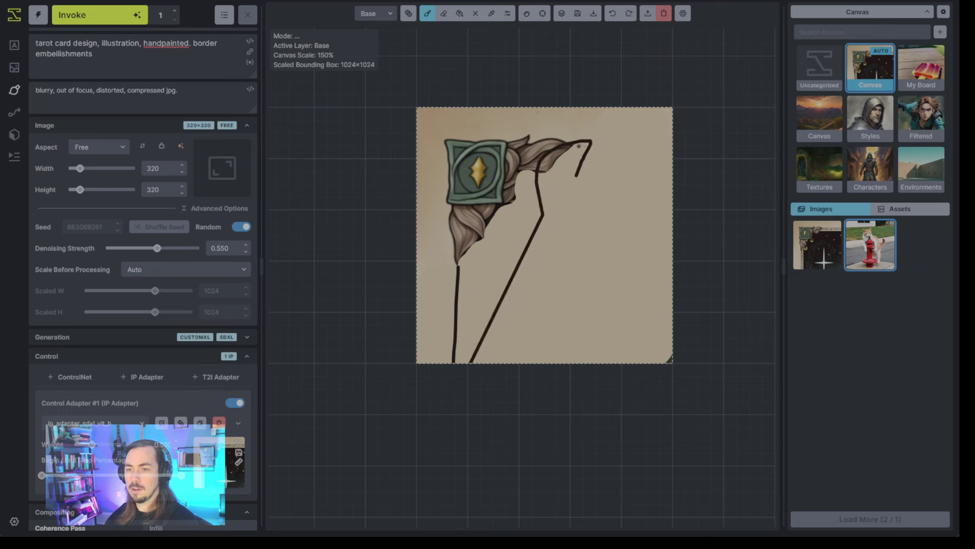
key("ctrl+z")
key("ctrl+z")
Draw straight dark border lines from both leaf tips to the image edges, and generate and accept a new version of the corner.
left_click_drag(576, 145, 668, 142)
left_click_drag(458, 265, 458, 361)
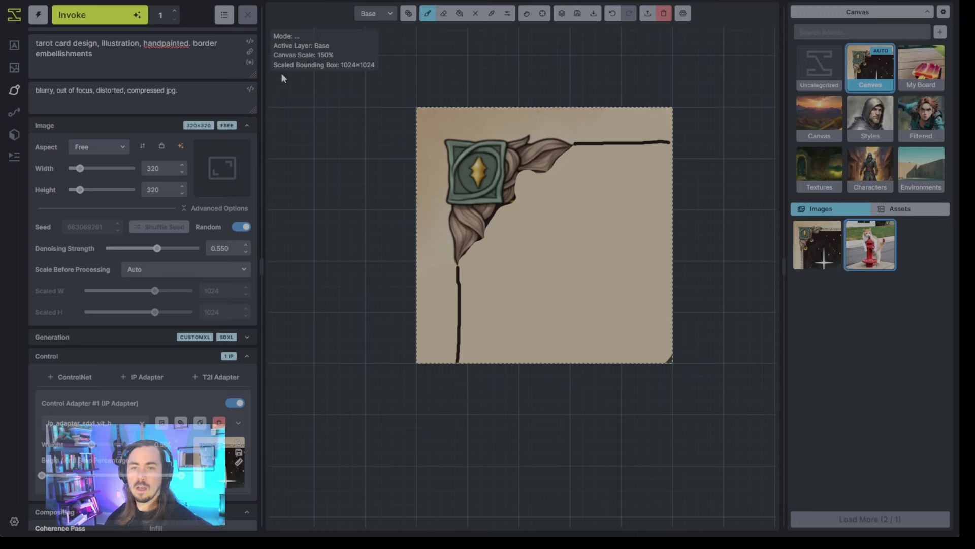
left_click(97, 15)
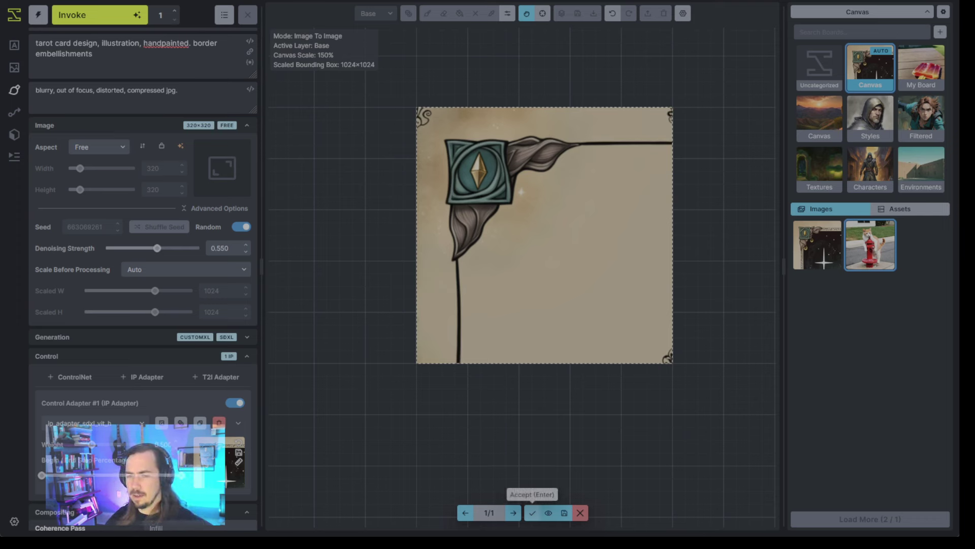
left_click(534, 514)
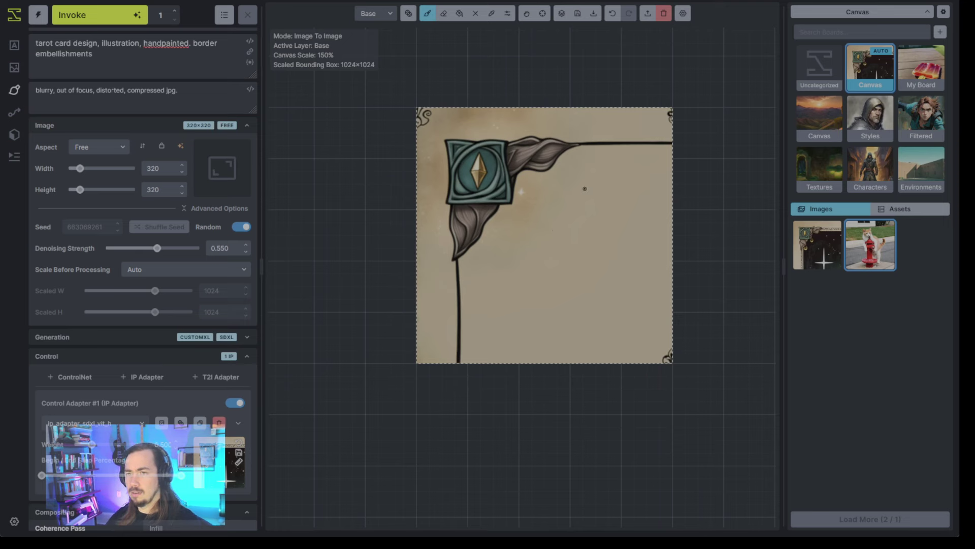
mouse_move(602, 221)
left_mouse_down()
mouse_move(622, 261)
mouse_move(623, 299)
mouse_move(548, 314)
mouse_move(544, 238)
mouse_move(569, 225)
left_mouse_up()
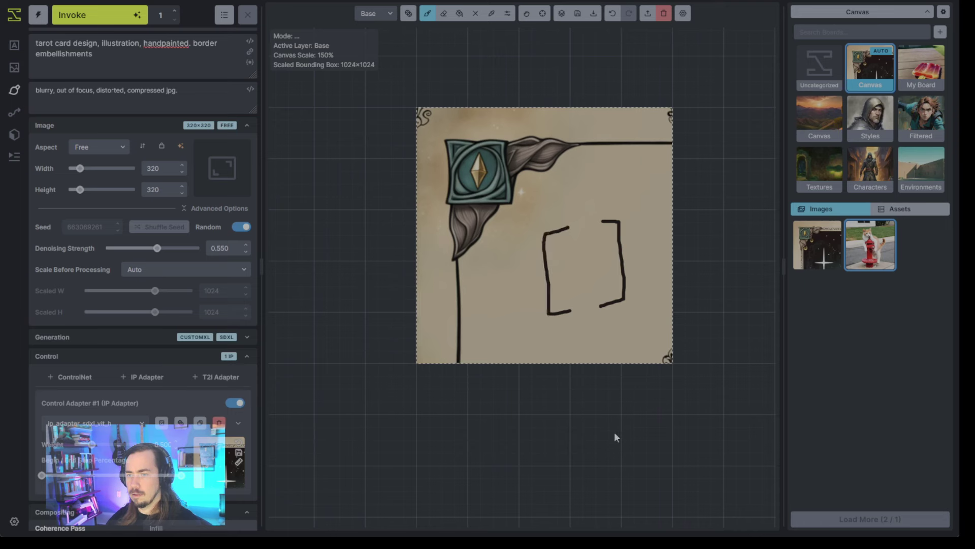
key("ctrl+z")
key("ctrl+z")
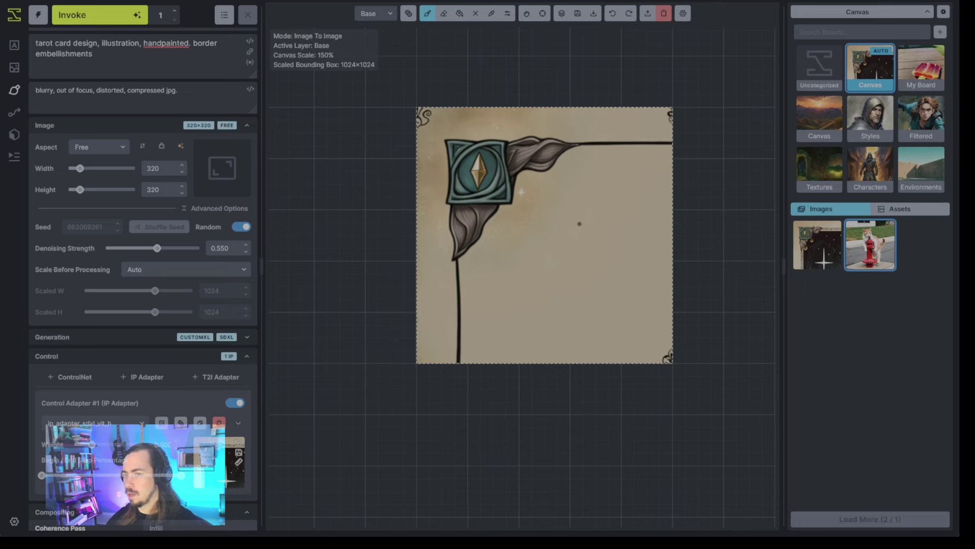
Enlarge the brush well beyond the thin line width and reduce it again by two increments.
key("]")
key("]")
key("]")
key("]")
key("]")
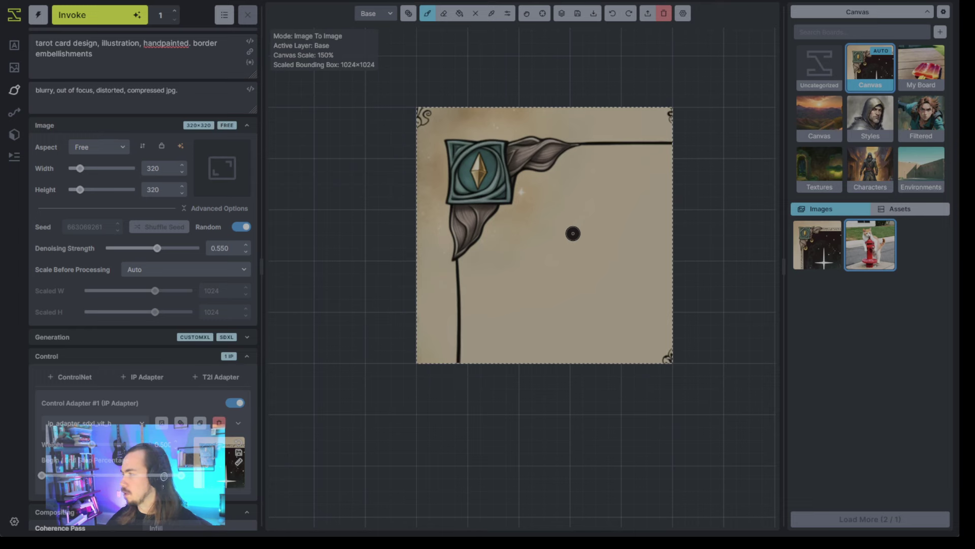
key("]")
key("]")
key("]")
key("]")
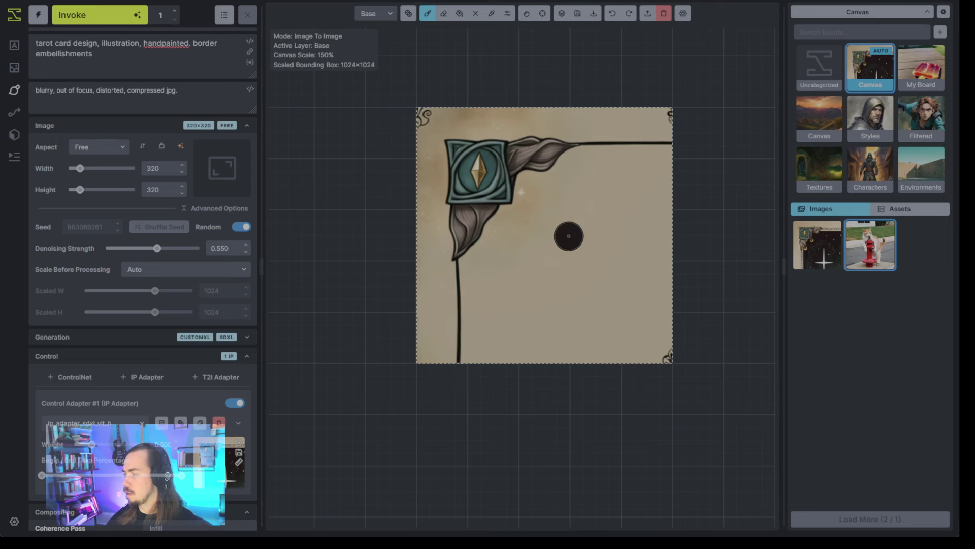
key("[")
key("[")
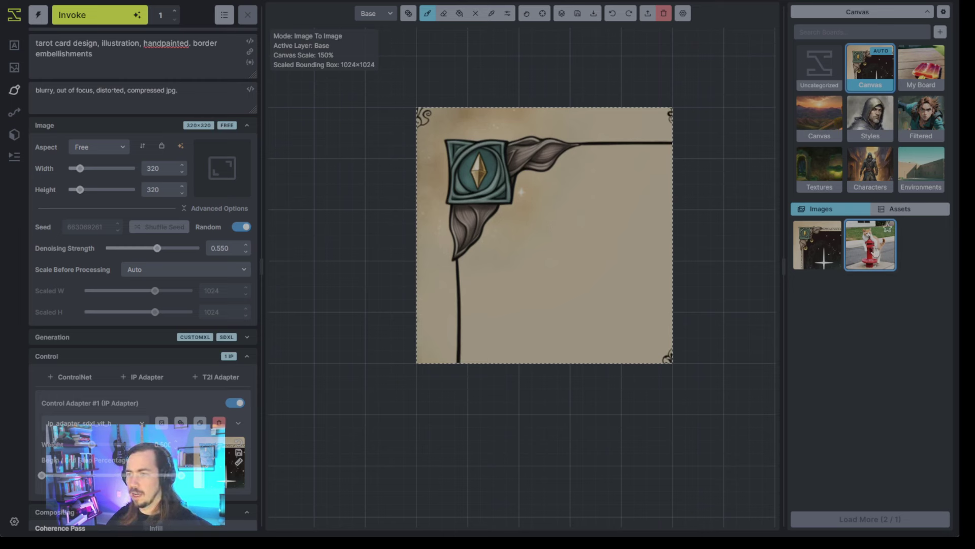
Remix the cat-on-a-fire-hydrant image to recall its generation settings, and check which actions the saved corner image offers.
right_click(868, 261)
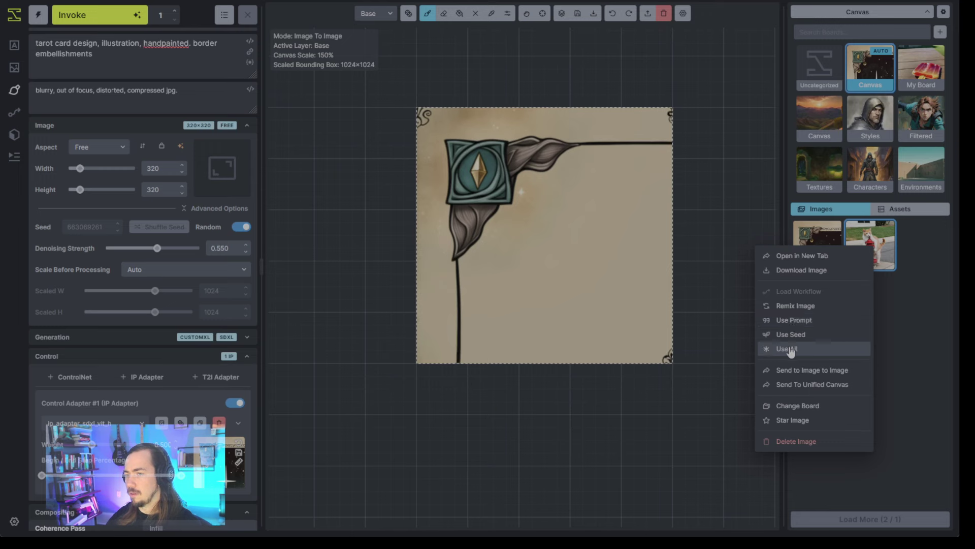
left_click(796, 310)
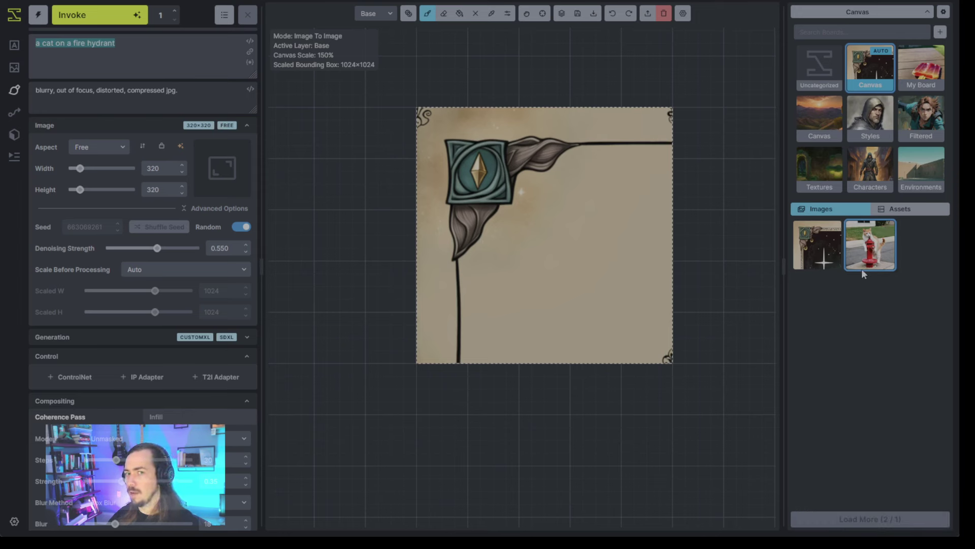
right_click(816, 254)
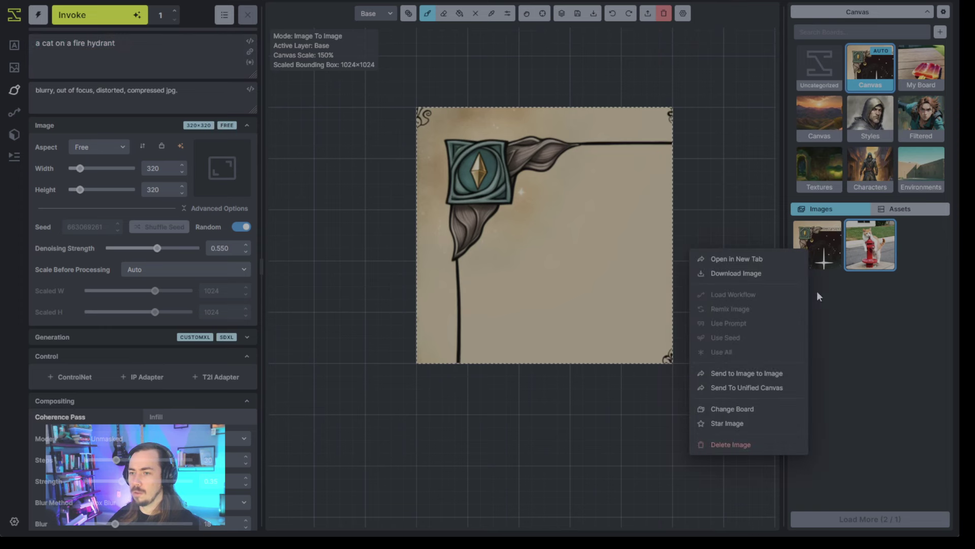
left_click(840, 285)
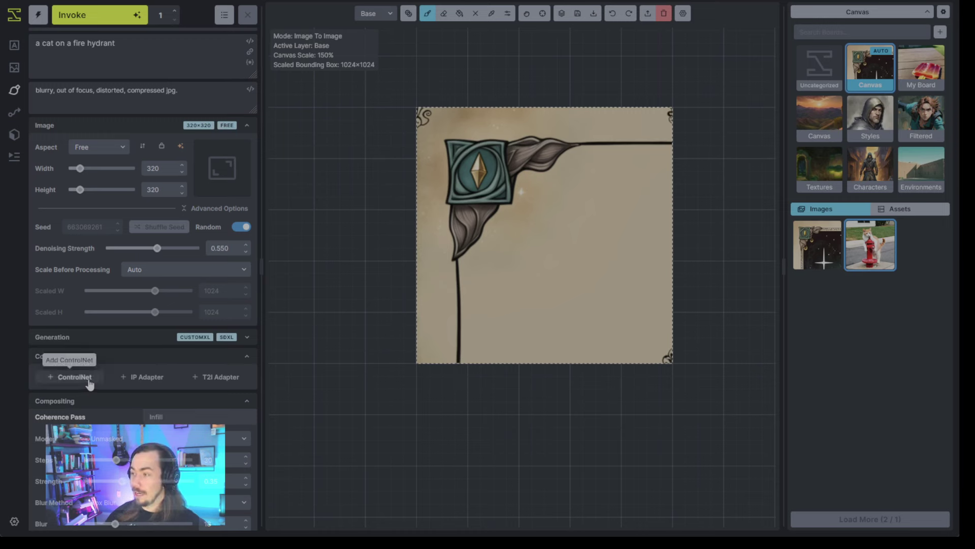
Add a ControlNet to the control adapters.
scroll(90, 385, "down", 1)
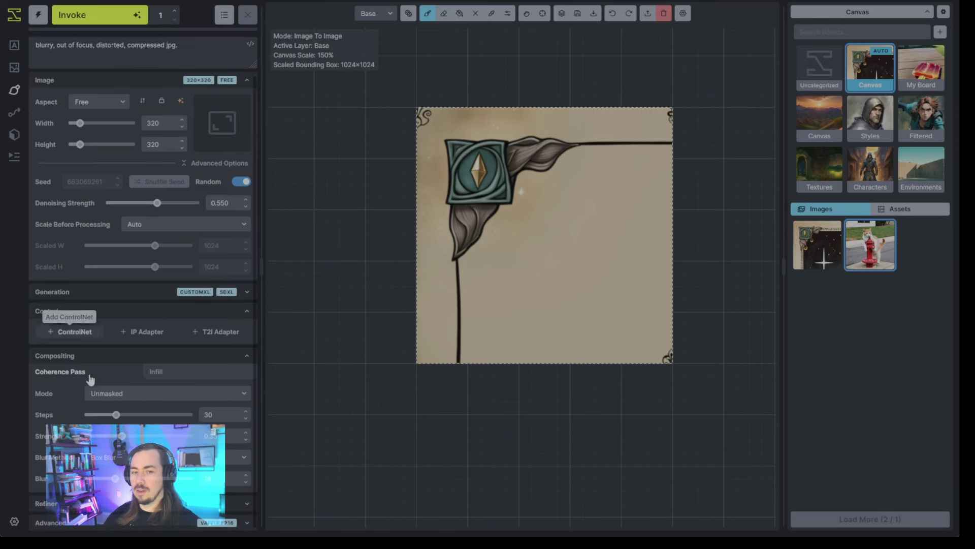
left_click(81, 330)
scroll(149, 376, "down", 1)
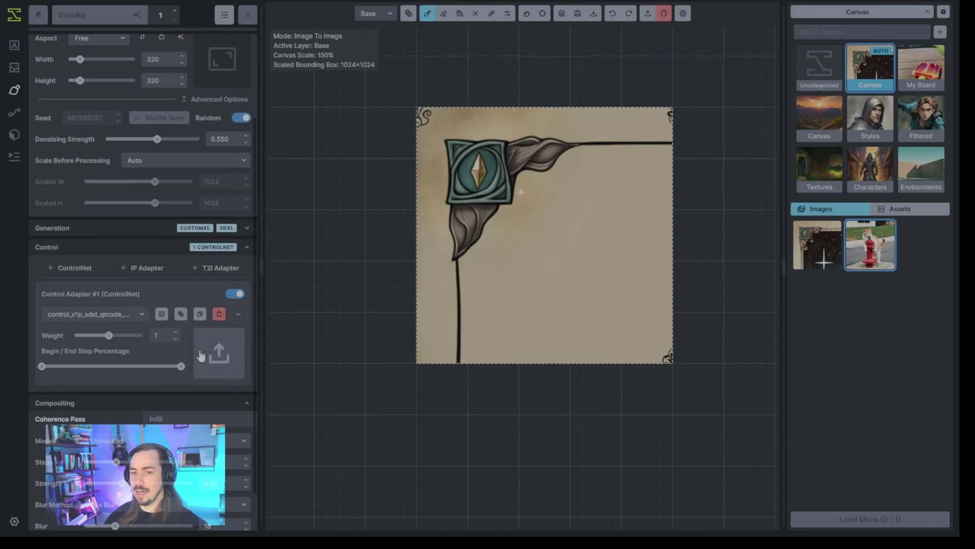